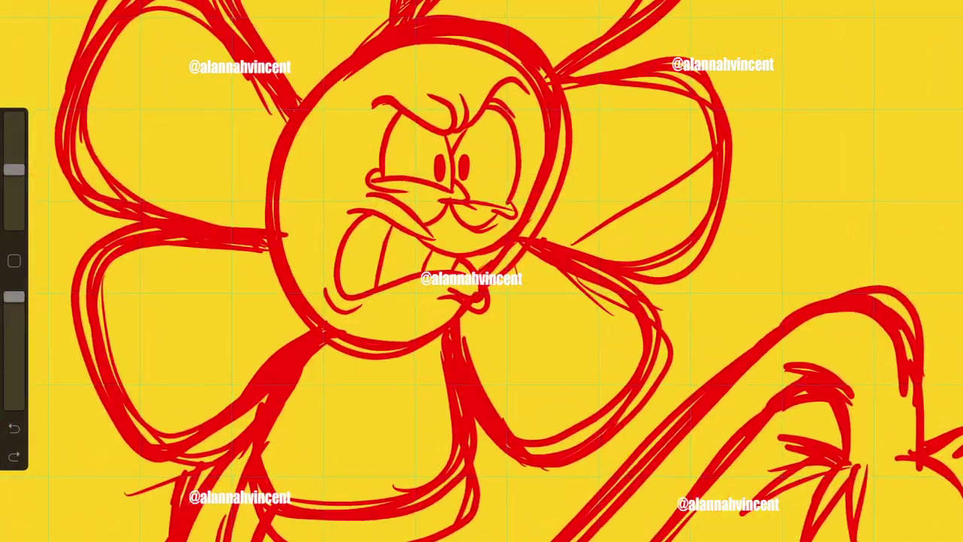
Ink both angry eyebrows and the line running down toward the nose in black
{"action": "left_click_drag", "start_coordinate": [367, 105], "coordinate": [455, 113]}
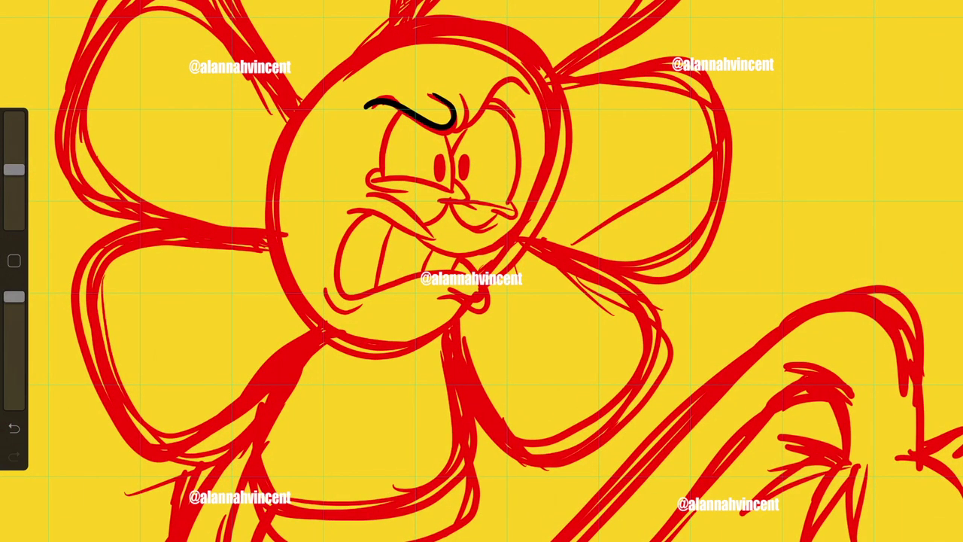
{"action": "left_click", "coordinate": [14, 428]}
{"action": "left_click_drag", "start_coordinate": [371, 107], "coordinate": [436, 96]}
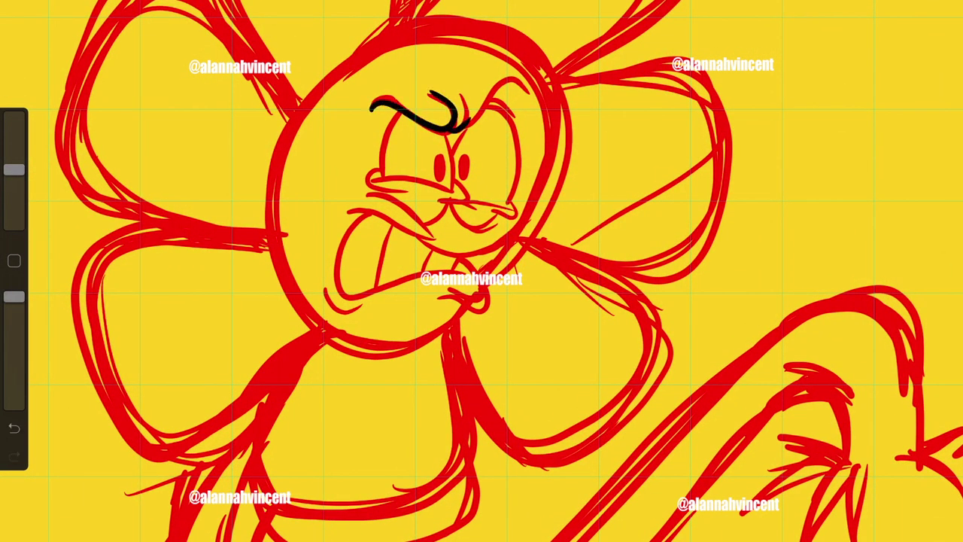
{"action": "left_click_drag", "start_coordinate": [473, 124], "coordinate": [531, 105]}
{"action": "left_click_drag", "start_coordinate": [452, 129], "coordinate": [453, 192]}
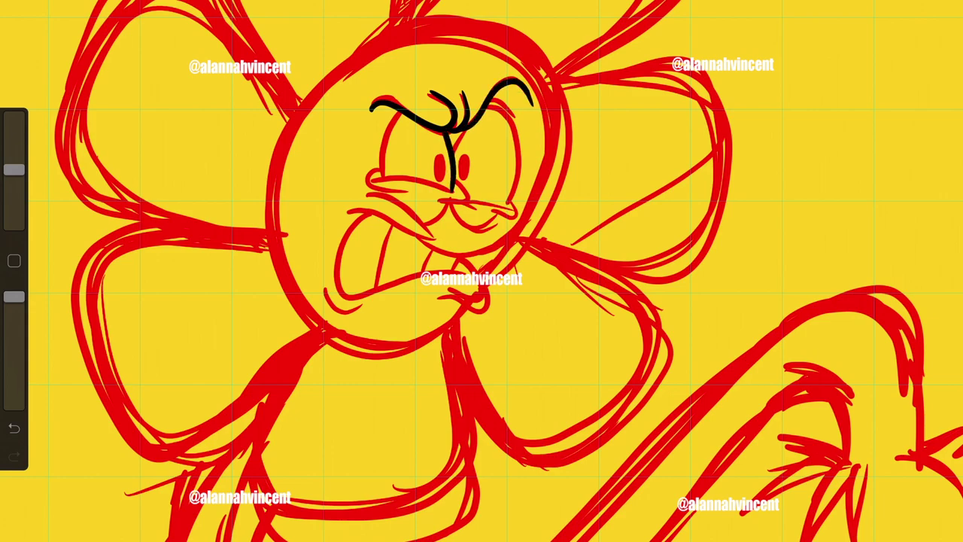
{"action": "scroll", "coordinate": [451, 226], "scroll_direction": "up", "scroll_amount": 3}
{"action": "scroll", "coordinate": [451, 226], "scroll_direction": "up", "scroll_amount": 2}
Outline the eyes in black, adding small strokes around the brows and beak edge
{"action": "mouse_move", "coordinate": [352, 85]}
{"action": "left_mouse_down"}
{"action": "mouse_move", "coordinate": [307, 198]}
{"action": "mouse_move", "coordinate": [429, 203]}
{"action": "left_mouse_up"}
{"action": "left_click_drag", "start_coordinate": [455, 119], "coordinate": [437, 154]}
{"action": "mouse_move", "coordinate": [492, 75]}
{"action": "left_mouse_down"}
{"action": "mouse_move", "coordinate": [543, 117]}
{"action": "mouse_move", "coordinate": [527, 235]}
{"action": "mouse_move", "coordinate": [539, 80]}
{"action": "mouse_move", "coordinate": [553, 119]}
{"action": "left_mouse_up"}
{"action": "left_click_drag", "start_coordinate": [441, 192], "coordinate": [460, 226]}
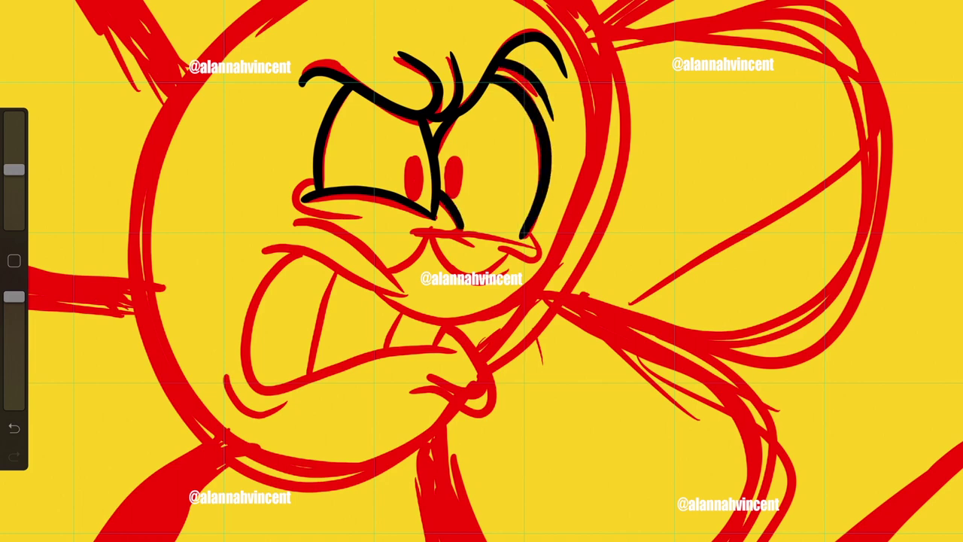
{"action": "left_click_drag", "start_coordinate": [312, 178], "coordinate": [353, 220]}
Ink the beak's upper edge and diagonal line, the lower eyelid, and the left pupil
{"action": "mouse_move", "coordinate": [290, 220]}
{"action": "left_mouse_down"}
{"action": "mouse_move", "coordinate": [361, 227]}
{"action": "mouse_move", "coordinate": [406, 295]}
{"action": "left_mouse_up"}
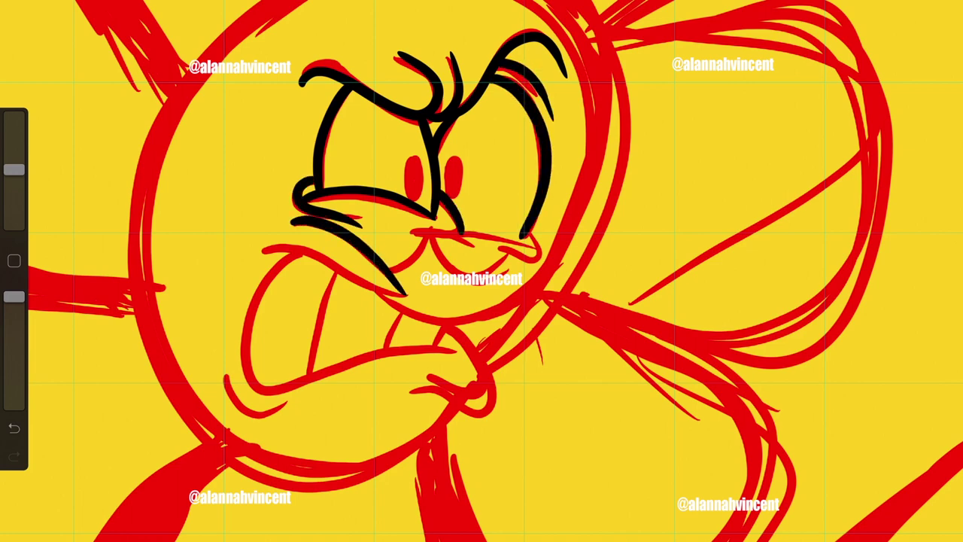
{"action": "left_click_drag", "start_coordinate": [428, 229], "coordinate": [396, 275]}
{"action": "left_click_drag", "start_coordinate": [402, 235], "coordinate": [449, 229]}
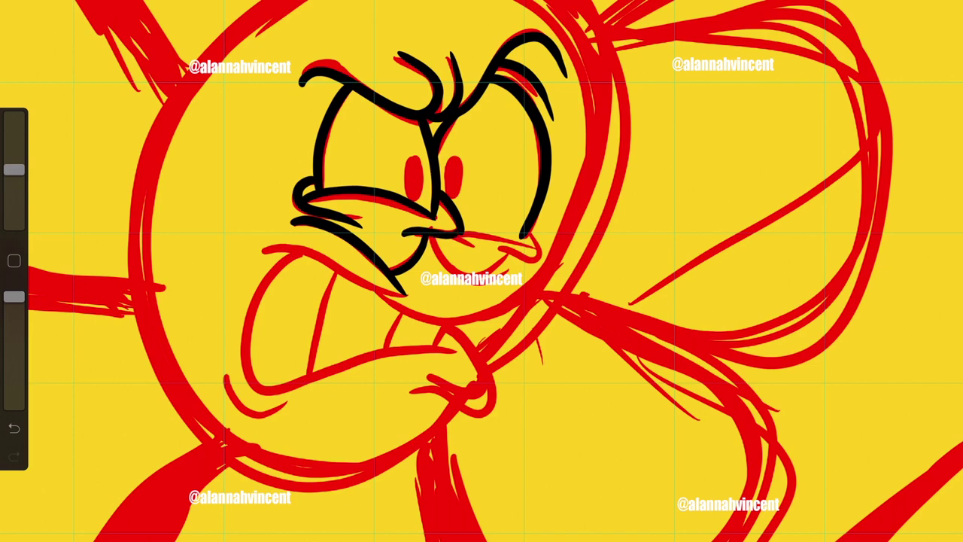
{"action": "left_click", "coordinate": [14, 427]}
{"action": "left_click_drag", "start_coordinate": [295, 217], "coordinate": [257, 233]}
{"action": "mouse_move", "coordinate": [417, 152]}
{"action": "left_mouse_down"}
{"action": "mouse_move", "coordinate": [406, 192]}
{"action": "mouse_move", "coordinate": [421, 154]}
{"action": "mouse_move", "coordinate": [450, 193]}
{"action": "mouse_move", "coordinate": [460, 151]}
{"action": "left_mouse_up"}
Ink the curve and the line beneath the beak, redrawing the lower line once
{"action": "mouse_move", "coordinate": [431, 239]}
{"action": "left_mouse_down"}
{"action": "mouse_move", "coordinate": [472, 279]}
{"action": "mouse_move", "coordinate": [505, 228]}
{"action": "mouse_move", "coordinate": [535, 244]}
{"action": "mouse_move", "coordinate": [495, 264]}
{"action": "left_mouse_up"}
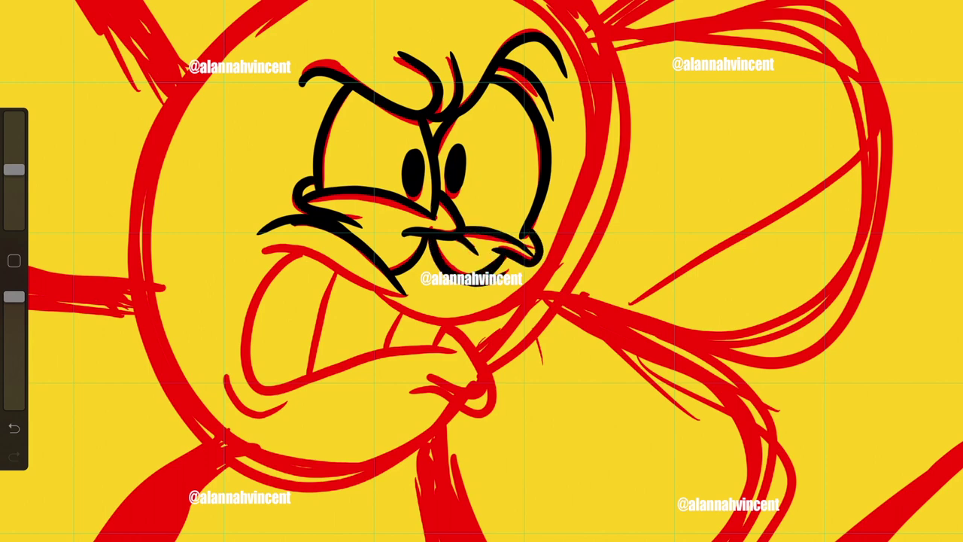
{"action": "mouse_move", "coordinate": [390, 291]}
{"action": "left_mouse_down"}
{"action": "mouse_move", "coordinate": [298, 244]}
{"action": "mouse_move", "coordinate": [258, 250]}
{"action": "left_mouse_up"}
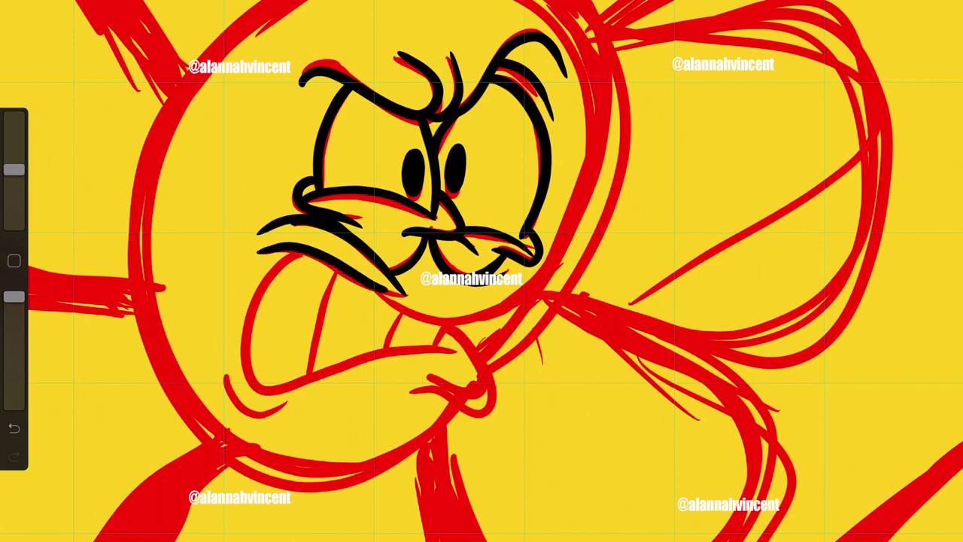
{"action": "key", "text": "ctrl+z"}
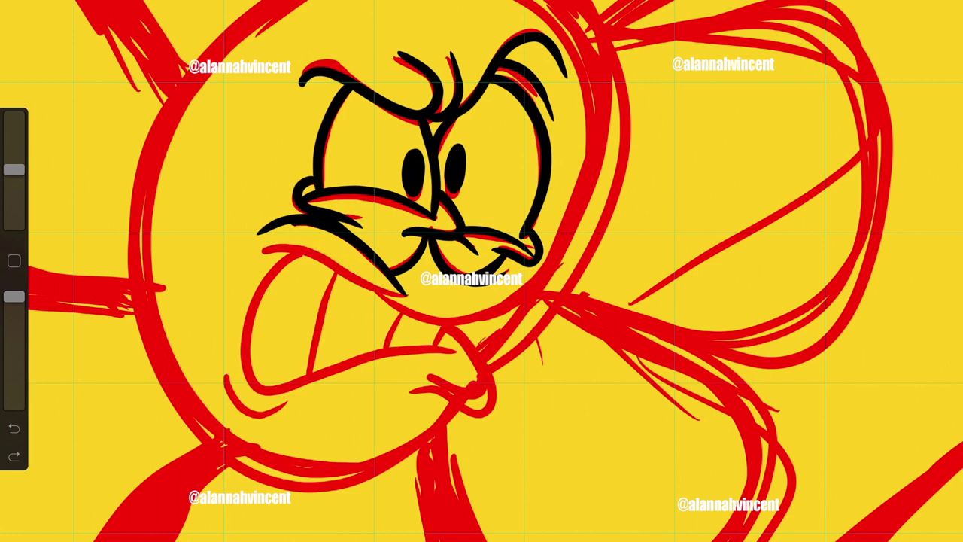
{"action": "left_click_drag", "start_coordinate": [371, 290], "coordinate": [263, 251]}
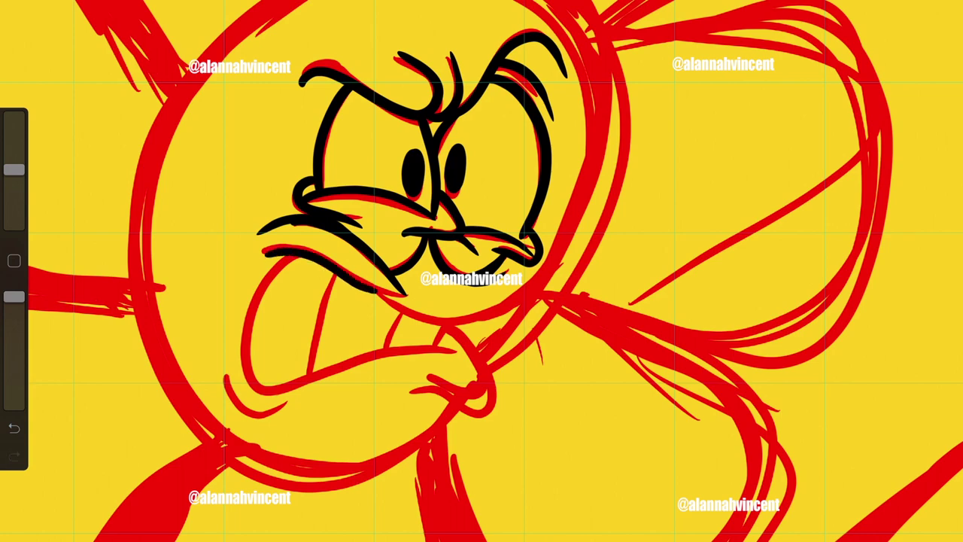
{"action": "scroll", "coordinate": [361, 143], "scroll_direction": "down", "scroll_amount": 3}
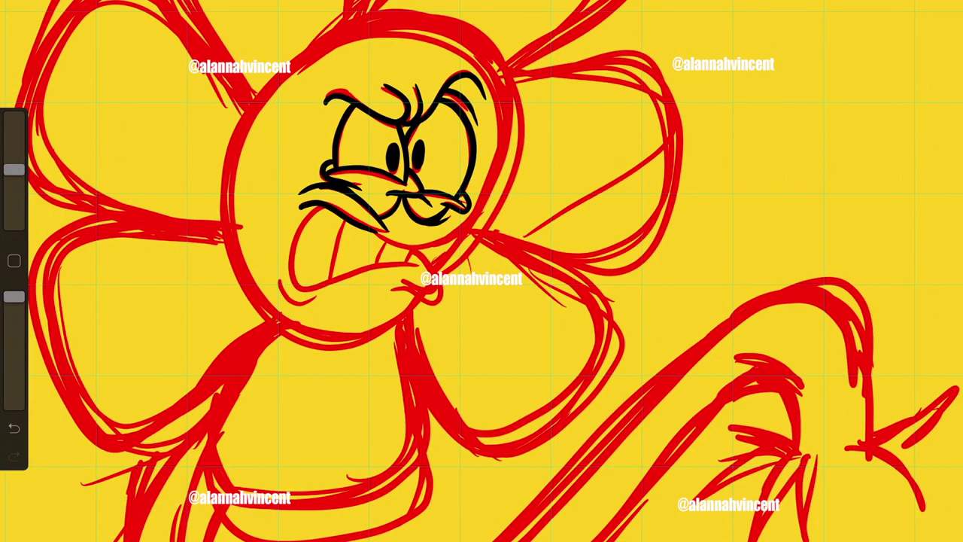
Ink the head outline, chin curl, mouth and tongue outline in black
{"action": "left_click_drag", "start_coordinate": [376, 247], "coordinate": [372, 328]}
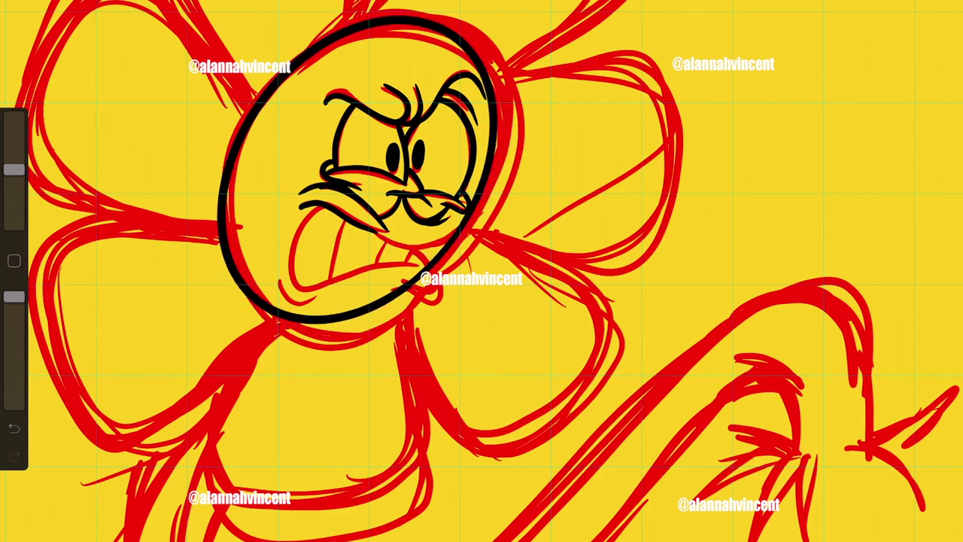
{"action": "left_click", "coordinate": [14, 427]}
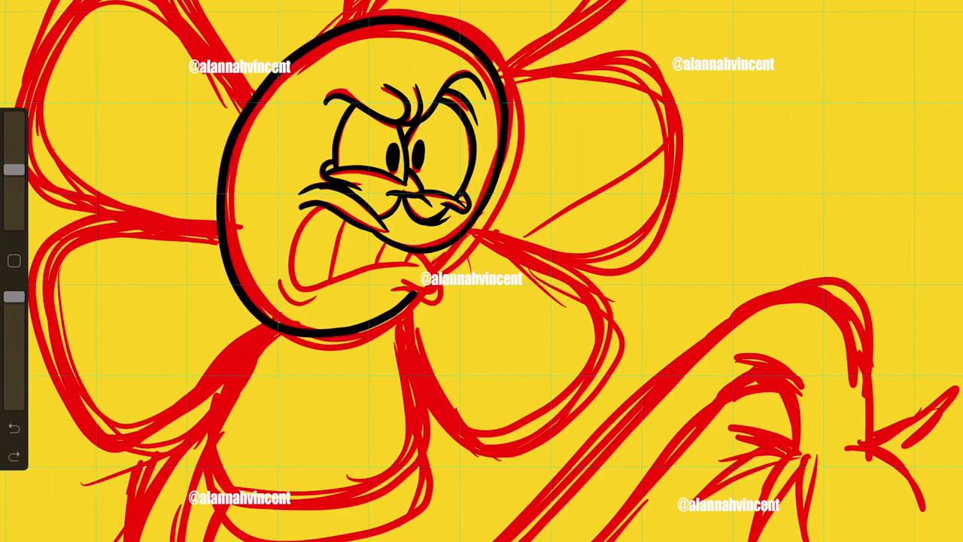
{"action": "scroll", "coordinate": [413, 222], "scroll_direction": "up", "scroll_amount": 5}
{"action": "left_click_drag", "start_coordinate": [353, 335], "coordinate": [455, 369]}
{"action": "left_click_drag", "start_coordinate": [425, 290], "coordinate": [461, 360]}
{"action": "left_click_drag", "start_coordinate": [256, 196], "coordinate": [200, 331]}
{"action": "left_click_drag", "start_coordinate": [203, 335], "coordinate": [421, 286]}
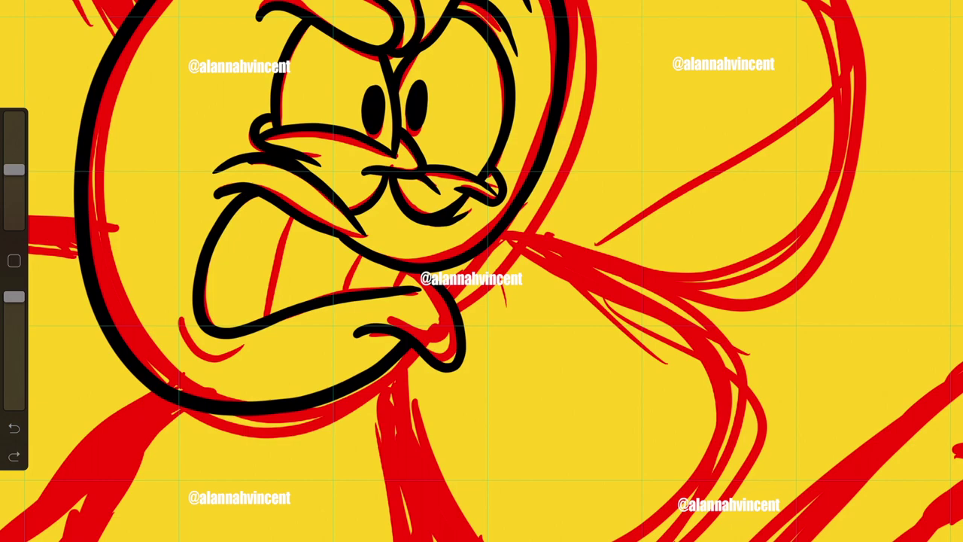
{"action": "key", "text": "ctrl+z"}
{"action": "left_click_drag", "start_coordinate": [255, 195], "coordinate": [421, 288]}
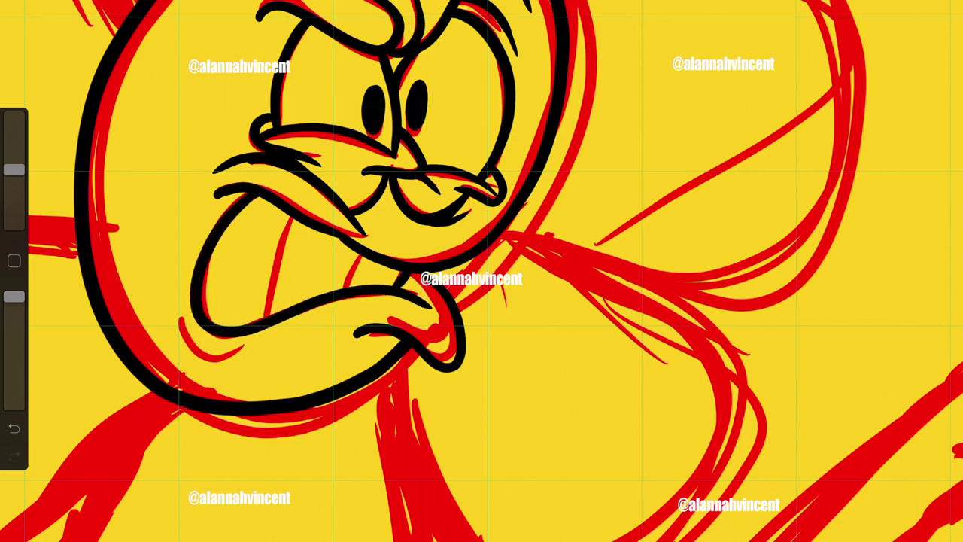
Ink the row of teeth inside the mouth
{"action": "left_click_drag", "start_coordinate": [353, 255], "coordinate": [358, 288]}
{"action": "left_click_drag", "start_coordinate": [295, 220], "coordinate": [268, 315]}
{"action": "left_click_drag", "start_coordinate": [180, 313], "coordinate": [182, 323]}
{"action": "left_click_drag", "start_coordinate": [178, 316], "coordinate": [260, 363]}
{"action": "scroll", "coordinate": [481, 271], "scroll_direction": "down", "scroll_amount": 5}
Outline the top-right, top, top-left and upper-left petals in black
{"action": "mouse_move", "coordinate": [474, 161]}
{"action": "left_mouse_down"}
{"action": "mouse_move", "coordinate": [581, 75]}
{"action": "mouse_move", "coordinate": [368, 120]}
{"action": "left_mouse_up"}
{"action": "left_click_drag", "start_coordinate": [429, 1], "coordinate": [396, 71]}
{"action": "left_click_drag", "start_coordinate": [293, 1], "coordinate": [279, 188]}
{"action": "mouse_move", "coordinate": [253, 138]}
{"action": "left_mouse_down"}
{"action": "mouse_move", "coordinate": [105, 248]}
{"action": "mouse_move", "coordinate": [260, 279]}
{"action": "left_mouse_up"}
{"action": "key", "text": "ctrl+z"}
{"action": "mouse_move", "coordinate": [278, 180]}
{"action": "left_mouse_down"}
{"action": "mouse_move", "coordinate": [150, 75]}
{"action": "mouse_move", "coordinate": [256, 284]}
{"action": "left_mouse_up"}
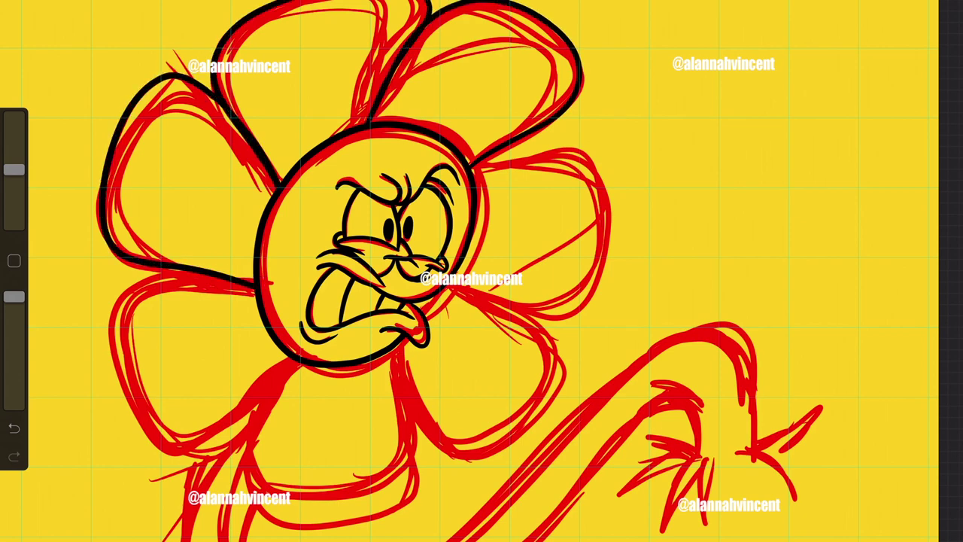
Outline the lower-left, bottom, lower-right and right petals
{"action": "scroll", "coordinate": [482, 271], "scroll_direction": "down", "scroll_amount": 3}
{"action": "mouse_move", "coordinate": [271, 225]}
{"action": "left_mouse_down"}
{"action": "mouse_move", "coordinate": [109, 301]}
{"action": "mouse_move", "coordinate": [316, 316]}
{"action": "mouse_move", "coordinate": [436, 478]}
{"action": "left_mouse_up"}
{"action": "left_click_drag", "start_coordinate": [425, 302], "coordinate": [440, 481]}
{"action": "mouse_move", "coordinate": [431, 346]}
{"action": "left_mouse_down"}
{"action": "mouse_move", "coordinate": [610, 316]}
{"action": "mouse_move", "coordinate": [493, 225]}
{"action": "left_mouse_up"}
{"action": "mouse_move", "coordinate": [551, 265]}
{"action": "left_mouse_down"}
{"action": "mouse_move", "coordinate": [615, 256]}
{"action": "mouse_move", "coordinate": [525, 91]}
{"action": "left_mouse_up"}
Add thin inner vein lines to the top, left, bottom and right petals
{"action": "left_click_drag", "start_coordinate": [476, 51], "coordinate": [540, 1]}
{"action": "left_click_drag", "start_coordinate": [343, 69], "coordinate": [332, 2]}
{"action": "left_click_drag", "start_coordinate": [207, 84], "coordinate": [272, 180]}
{"action": "left_click_drag", "start_coordinate": [286, 278], "coordinate": [157, 304]}
{"action": "left_click_drag", "start_coordinate": [355, 319], "coordinate": [369, 416]}
{"action": "key", "text": "ctrl+z"}
{"action": "key", "text": "ctrl+z"}
{"action": "left_click_drag", "start_coordinate": [282, 267], "coordinate": [194, 316]}
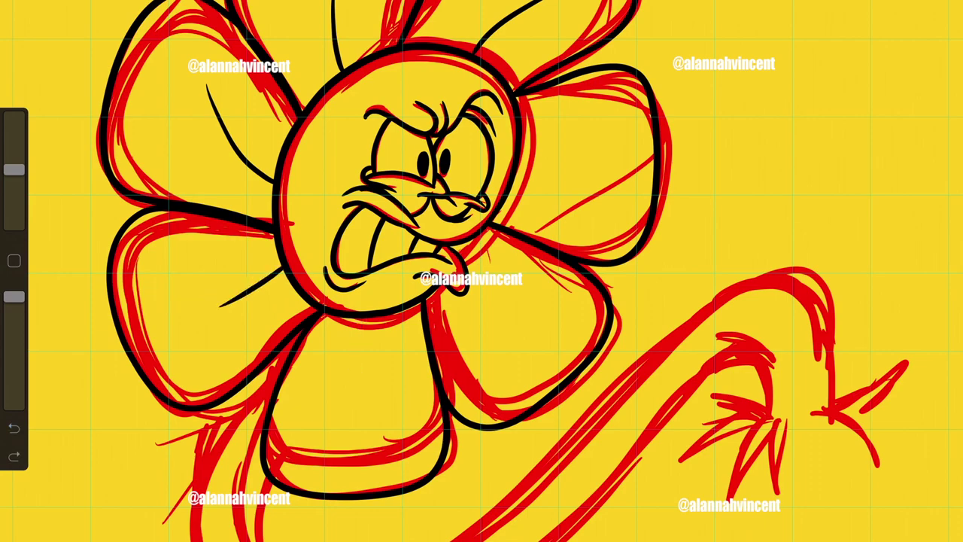
{"action": "left_click_drag", "start_coordinate": [370, 317], "coordinate": [380, 413]}
{"action": "left_click_drag", "start_coordinate": [466, 242], "coordinate": [550, 330]}
{"action": "left_click_drag", "start_coordinate": [518, 176], "coordinate": [610, 158]}
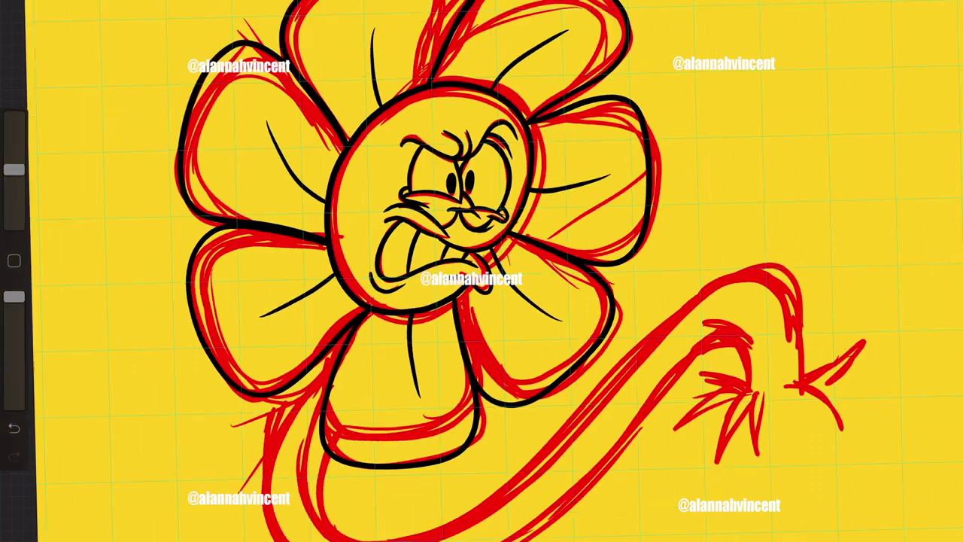
Ink the start of the stem line, redrawing a rough first attempt
{"action": "scroll", "coordinate": [481, 271], "scroll_direction": "down", "scroll_amount": 5}
{"action": "left_click_drag", "start_coordinate": [134, 259], "coordinate": [710, 173]}
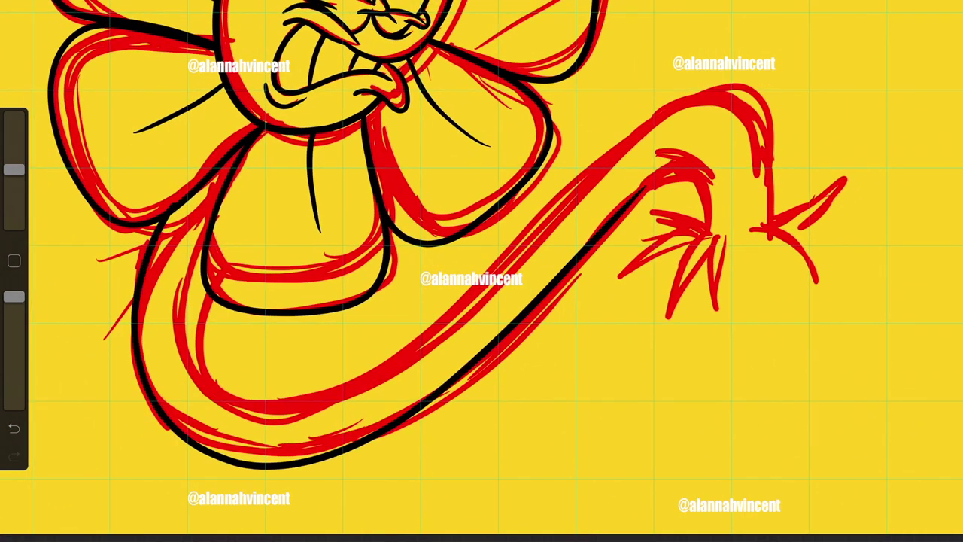
{"action": "left_click", "coordinate": [14, 427]}
{"action": "mouse_move", "coordinate": [167, 218]}
{"action": "left_mouse_down"}
{"action": "mouse_move", "coordinate": [710, 172]}
{"action": "mouse_move", "coordinate": [715, 230]}
{"action": "mouse_move", "coordinate": [207, 297]}
{"action": "left_mouse_up"}
Ink the inner edge of the curling stem down to its tip
{"action": "key", "text": "ctrl+z"}
{"action": "left_click_drag", "start_coordinate": [199, 248], "coordinate": [259, 425]}
{"action": "key", "text": "ctrl+z"}
{"action": "mouse_move", "coordinate": [217, 203]}
{"action": "left_mouse_down"}
{"action": "mouse_move", "coordinate": [587, 165]}
{"action": "mouse_move", "coordinate": [771, 226]}
{"action": "left_mouse_up"}
{"action": "scroll", "coordinate": [827, 256], "scroll_direction": "up", "scroll_amount": 5}
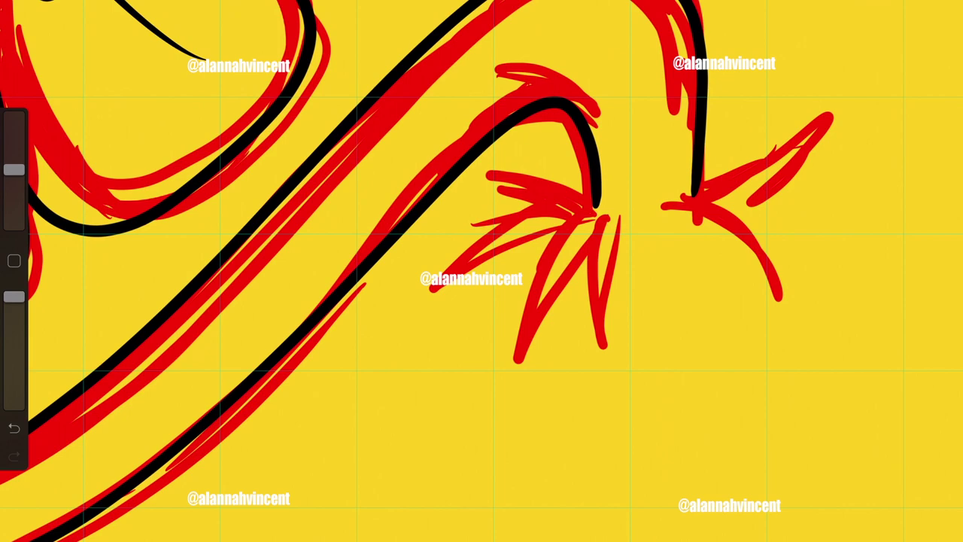
Ink short strokes at the tip joint and the V along the lower tip spike
{"action": "left_click_drag", "start_coordinate": [468, 179], "coordinate": [593, 206]}
{"action": "key", "text": "ctrl+z"}
{"action": "left_click_drag", "start_coordinate": [515, 165], "coordinate": [601, 203]}
{"action": "mouse_move", "coordinate": [602, 208]}
{"action": "left_mouse_down"}
{"action": "mouse_move", "coordinate": [504, 218]}
{"action": "mouse_move", "coordinate": [441, 280]}
{"action": "left_mouse_up"}
{"action": "key", "text": "ctrl+z"}
{"action": "mouse_move", "coordinate": [575, 218]}
{"action": "left_mouse_down"}
{"action": "mouse_move", "coordinate": [714, 188]}
{"action": "mouse_move", "coordinate": [704, 185]}
{"action": "mouse_move", "coordinate": [760, 158]}
{"action": "left_mouse_up"}
{"action": "key", "text": "ctrl+z"}
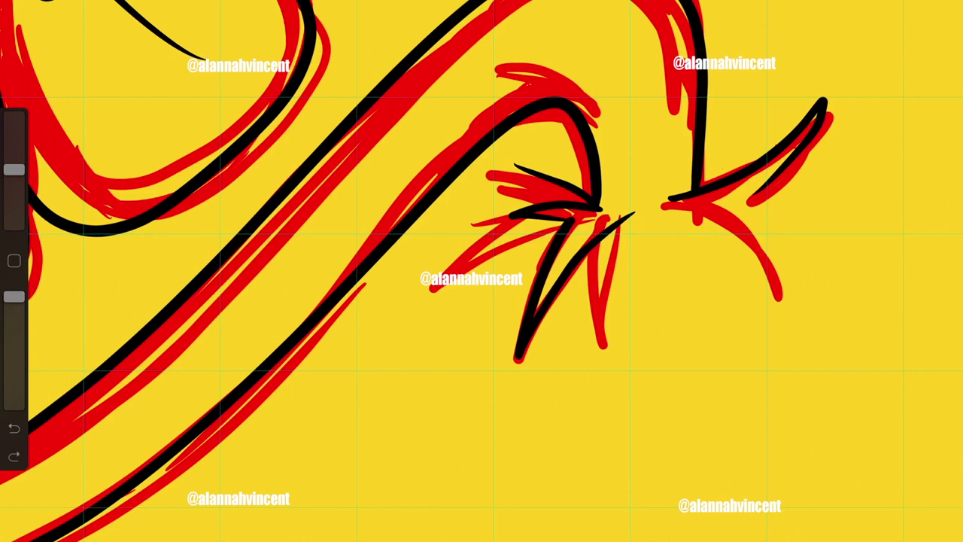
{"action": "left_click_drag", "start_coordinate": [658, 203], "coordinate": [795, 310]}
Ink the curves below the tip, a long left spike, and a V-shaped lower spike
{"action": "left_click_drag", "start_coordinate": [677, 222], "coordinate": [782, 294]}
{"action": "left_click_drag", "start_coordinate": [703, 185], "coordinate": [762, 85]}
{"action": "left_click_drag", "start_coordinate": [587, 199], "coordinate": [412, 242]}
{"action": "left_click_drag", "start_coordinate": [672, 223], "coordinate": [797, 307]}
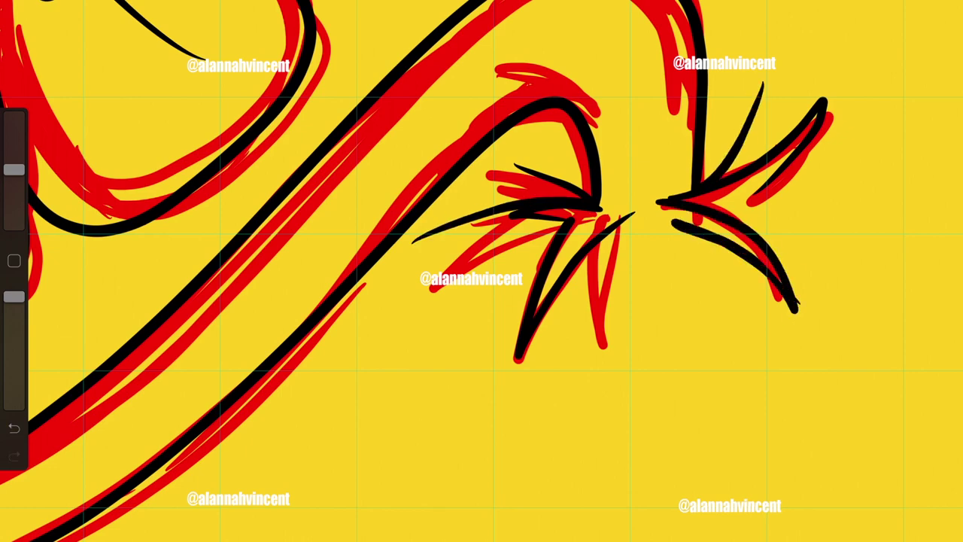
{"action": "mouse_move", "coordinate": [586, 244]}
{"action": "left_mouse_down"}
{"action": "mouse_move", "coordinate": [598, 340]}
{"action": "mouse_move", "coordinate": [644, 207]}
{"action": "mouse_move", "coordinate": [692, 158]}
{"action": "left_mouse_up"}
{"action": "key", "text": "ctrl+z"}
{"action": "left_click_drag", "start_coordinate": [601, 208], "coordinate": [692, 177]}
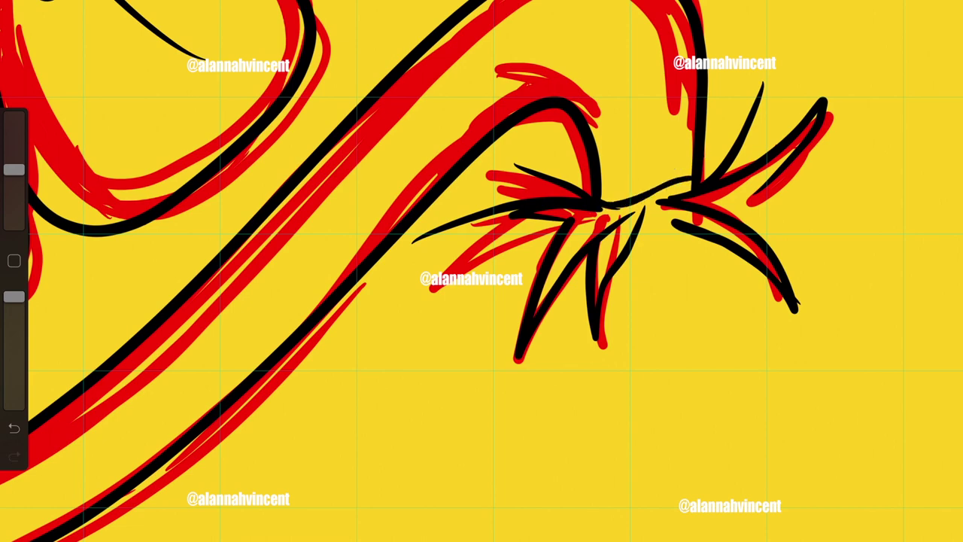
Add three more thin spikes at the tip, then erase the stray joining line
{"action": "left_click_drag", "start_coordinate": [803, 149], "coordinate": [727, 215]}
{"action": "left_click_drag", "start_coordinate": [563, 221], "coordinate": [451, 303]}
{"action": "mouse_move", "coordinate": [638, 232]}
{"action": "left_mouse_down"}
{"action": "mouse_move", "coordinate": [688, 331]}
{"action": "mouse_move", "coordinate": [666, 213]}
{"action": "left_mouse_up"}
{"action": "left_click_drag", "start_coordinate": [14, 168], "coordinate": [13, 164]}
{"action": "left_click_drag", "start_coordinate": [601, 209], "coordinate": [677, 180]}
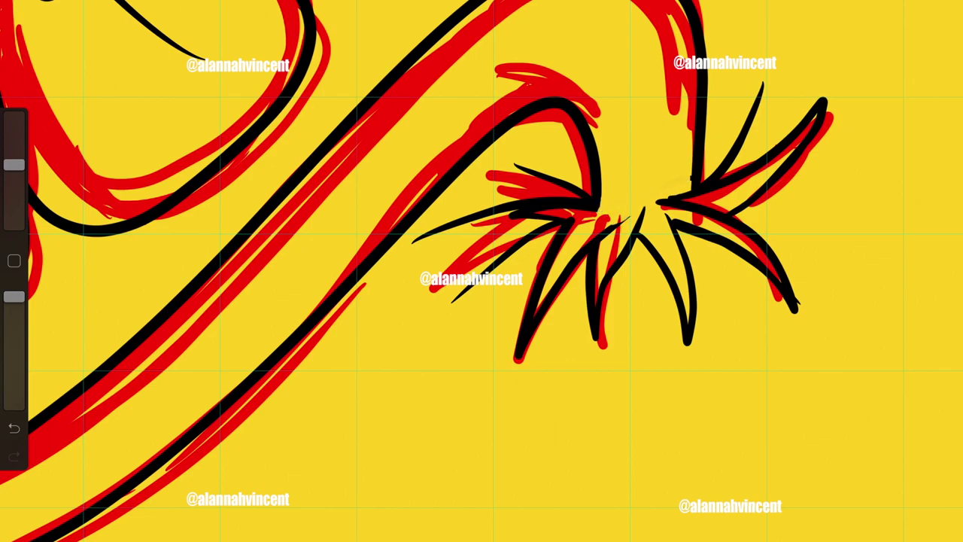
{"action": "left_click_drag", "start_coordinate": [14, 164], "coordinate": [14, 169]}
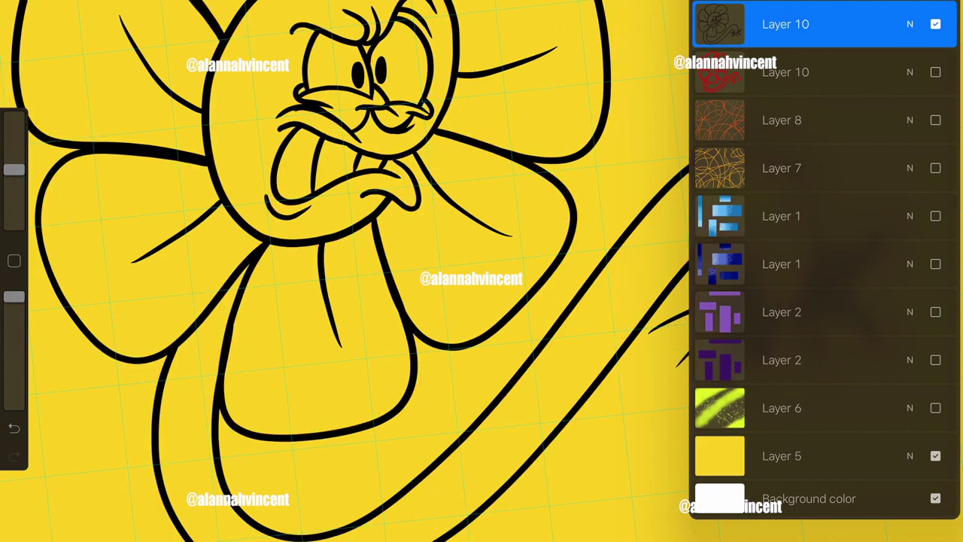
Draw wavy, U-shaped and squiggle drips inside the left petal, undoing one stray stroke
{"action": "mouse_move", "coordinate": [173, 386]}
{"action": "left_mouse_down"}
{"action": "mouse_move", "coordinate": [189, 442]}
{"action": "mouse_move", "coordinate": [212, 348]}
{"action": "left_mouse_up"}
{"action": "mouse_move", "coordinate": [75, 188]}
{"action": "left_mouse_down"}
{"action": "mouse_move", "coordinate": [84, 218]}
{"action": "mouse_move", "coordinate": [155, 158]}
{"action": "left_mouse_up"}
{"action": "left_click_drag", "start_coordinate": [212, 180], "coordinate": [261, 146]}
{"action": "mouse_move", "coordinate": [213, 257]}
{"action": "left_mouse_down"}
{"action": "mouse_move", "coordinate": [244, 324]}
{"action": "mouse_move", "coordinate": [255, 249]}
{"action": "left_mouse_up"}
{"action": "left_click_drag", "start_coordinate": [252, 361], "coordinate": [359, 364]}
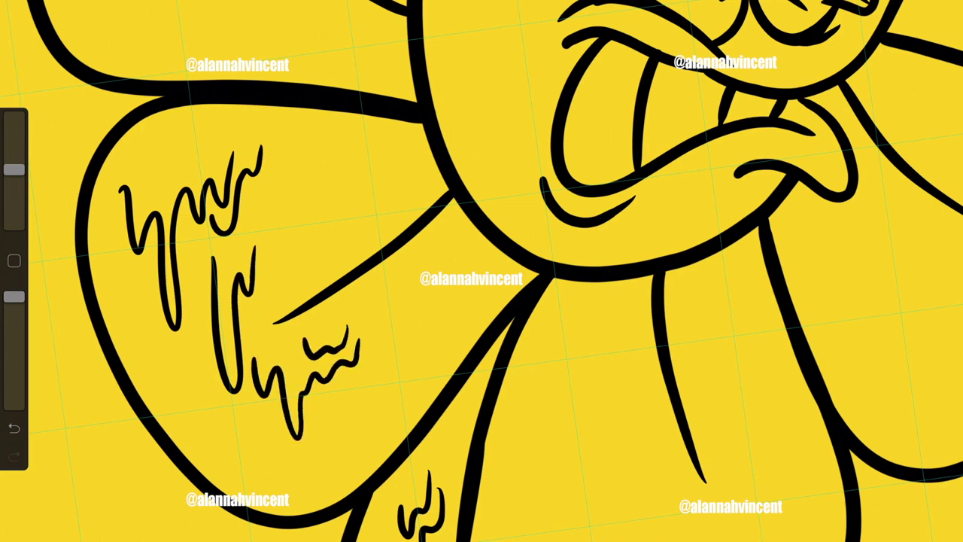
{"action": "left_click_drag", "start_coordinate": [160, 324], "coordinate": [188, 347]}
{"action": "left_click_drag", "start_coordinate": [100, 244], "coordinate": [128, 293]}
{"action": "left_click_drag", "start_coordinate": [147, 369], "coordinate": [202, 387]}
{"action": "mouse_move", "coordinate": [206, 406]}
{"action": "left_mouse_down"}
{"action": "mouse_move", "coordinate": [209, 425]}
{"action": "mouse_move", "coordinate": [254, 429]}
{"action": "mouse_move", "coordinate": [272, 538]}
{"action": "mouse_move", "coordinate": [415, 382]}
{"action": "left_mouse_up"}
{"action": "mouse_move", "coordinate": [13, 171]}
{"action": "left_mouse_down"}
{"action": "mouse_move", "coordinate": [13, 184]}
{"action": "mouse_move", "coordinate": [14, 169]}
{"action": "left_mouse_up"}
{"action": "key", "text": "ctrl+z"}
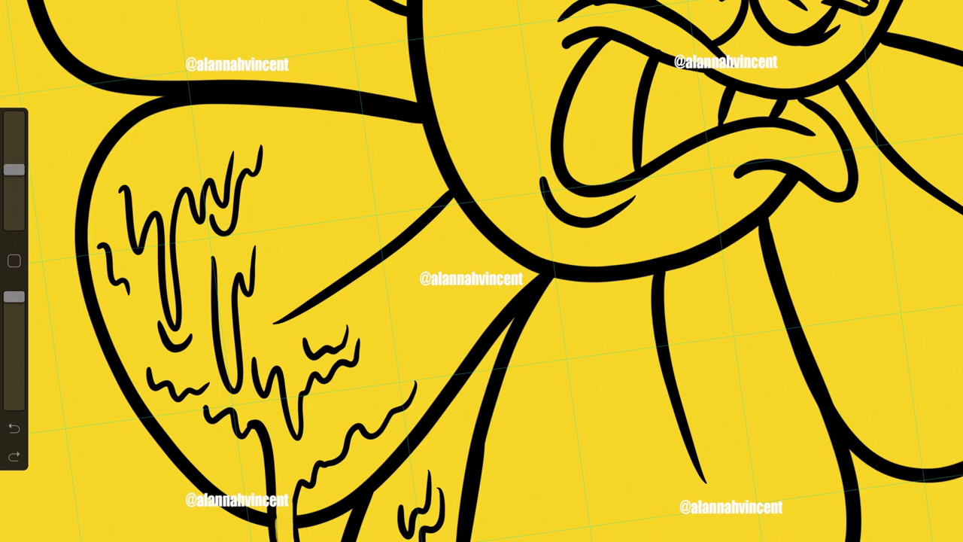
Add wavy drips to the lower-left petal and squiggle drips on the upper petal
{"action": "left_click_drag", "start_coordinate": [199, 432], "coordinate": [252, 472]}
{"action": "mouse_move", "coordinate": [292, 170]}
{"action": "left_mouse_down"}
{"action": "mouse_move", "coordinate": [314, 215]}
{"action": "mouse_move", "coordinate": [395, 180]}
{"action": "mouse_move", "coordinate": [385, 149]}
{"action": "left_mouse_up"}
{"action": "left_click_drag", "start_coordinate": [330, 243], "coordinate": [265, 202]}
{"action": "left_click_drag", "start_coordinate": [431, 330], "coordinate": [481, 289]}
{"action": "left_click_drag", "start_coordinate": [423, 248], "coordinate": [468, 280]}
{"action": "left_click_drag", "start_coordinate": [449, 323], "coordinate": [464, 346]}
Cover the upper-left petal with rows of wavy drips
{"action": "mouse_move", "coordinate": [164, 87]}
{"action": "left_mouse_down"}
{"action": "mouse_move", "coordinate": [197, 150]}
{"action": "mouse_move", "coordinate": [268, 120]}
{"action": "left_mouse_up"}
{"action": "left_click_drag", "start_coordinate": [229, 84], "coordinate": [249, 94]}
{"action": "left_click_drag", "start_coordinate": [134, 141], "coordinate": [227, 179]}
{"action": "left_click_drag", "start_coordinate": [182, 218], "coordinate": [264, 227]}
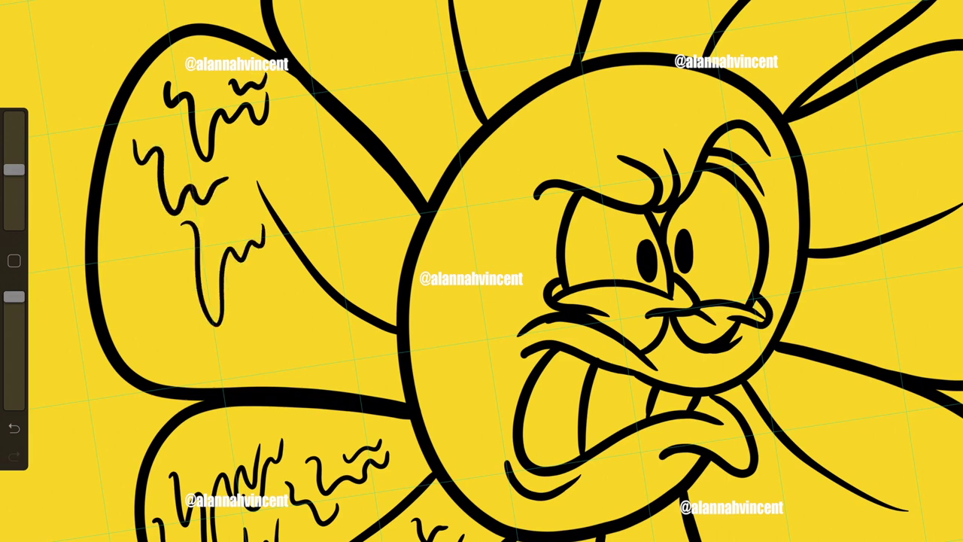
{"action": "left_click_drag", "start_coordinate": [122, 211], "coordinate": [158, 296]}
{"action": "left_click_drag", "start_coordinate": [152, 253], "coordinate": [182, 306]}
{"action": "left_click_drag", "start_coordinate": [140, 188], "coordinate": [153, 225]}
{"action": "left_click_drag", "start_coordinate": [121, 274], "coordinate": [176, 381]}
Continue the upper-left petal's wavy drips out to its right edge
{"action": "left_click_drag", "start_coordinate": [166, 332], "coordinate": [204, 381]}
{"action": "mouse_move", "coordinate": [238, 274]}
{"action": "left_mouse_down"}
{"action": "mouse_move", "coordinate": [247, 296]}
{"action": "mouse_move", "coordinate": [273, 297]}
{"action": "left_mouse_up"}
{"action": "left_click_drag", "start_coordinate": [263, 304], "coordinate": [311, 373]}
{"action": "left_click_drag", "start_coordinate": [307, 330], "coordinate": [354, 353]}
{"action": "left_click_drag", "start_coordinate": [258, 138], "coordinate": [340, 188]}
{"action": "left_click_drag", "start_coordinate": [319, 200], "coordinate": [376, 283]}
{"action": "mouse_move", "coordinate": [380, 204]}
{"action": "left_mouse_down"}
{"action": "mouse_move", "coordinate": [392, 263]}
{"action": "mouse_move", "coordinate": [384, 187]}
{"action": "left_mouse_up"}
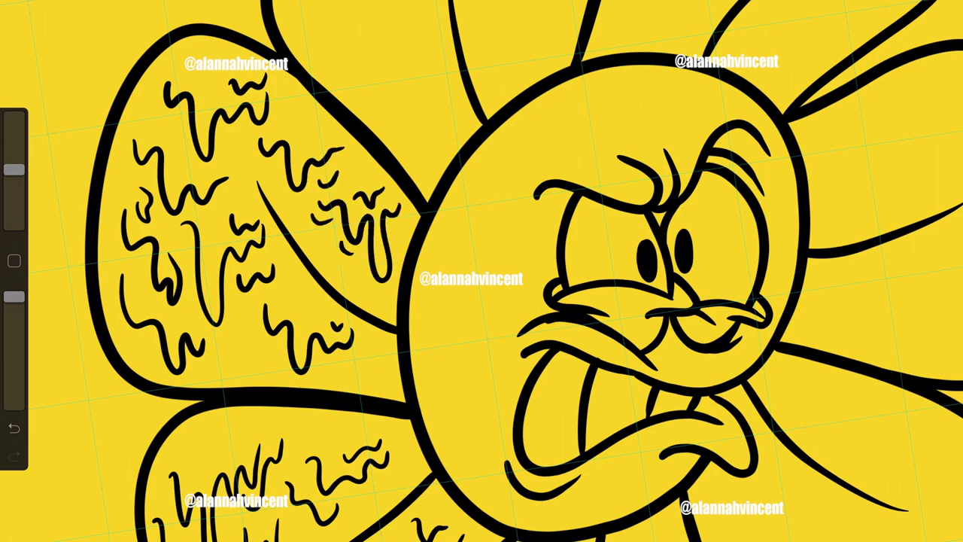
Add a drip line on the upper petal and more wavy drips with a small tick on the upper-left petal
{"action": "scroll", "coordinate": [482, 271], "scroll_direction": "down", "scroll_amount": 3}
{"action": "scroll", "coordinate": [376, 113], "scroll_direction": "up", "scroll_amount": 5}
{"action": "mouse_move", "coordinate": [314, 44]}
{"action": "left_mouse_down"}
{"action": "mouse_move", "coordinate": [340, 173]}
{"action": "mouse_move", "coordinate": [413, 38]}
{"action": "left_mouse_up"}
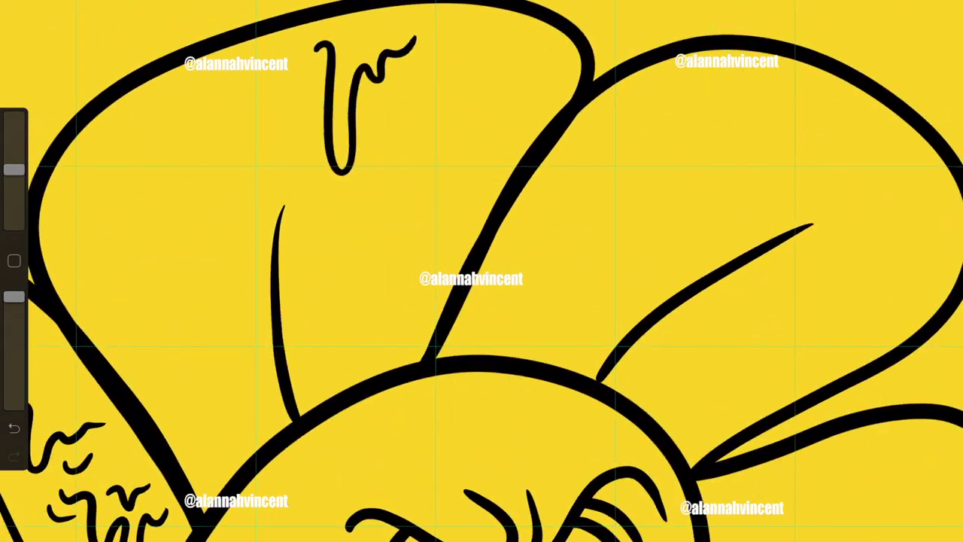
{"action": "left_click_drag", "start_coordinate": [287, 78], "coordinate": [320, 49]}
{"action": "left_click_drag", "start_coordinate": [310, 127], "coordinate": [337, 189]}
{"action": "mouse_move", "coordinate": [120, 147]}
{"action": "left_mouse_down"}
{"action": "mouse_move", "coordinate": [224, 212]}
{"action": "mouse_move", "coordinate": [263, 141]}
{"action": "left_mouse_up"}
{"action": "left_click_drag", "start_coordinate": [235, 149], "coordinate": [245, 121]}
{"action": "left_click_drag", "start_coordinate": [181, 282], "coordinate": [233, 317]}
{"action": "left_click_drag", "start_coordinate": [116, 174], "coordinate": [126, 170]}
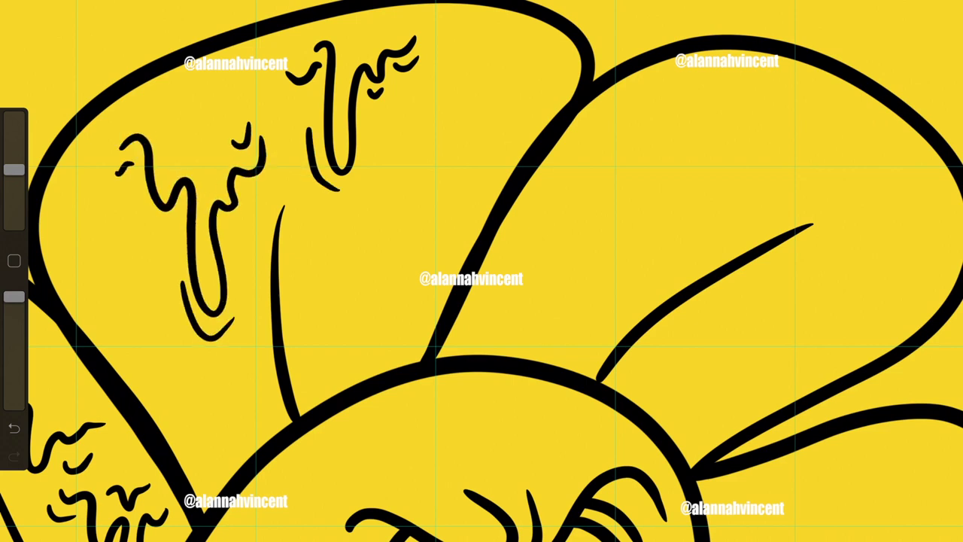
Fill the lower part of the petal with additional wavy drips
{"action": "left_click_drag", "start_coordinate": [66, 186], "coordinate": [98, 270]}
{"action": "left_click_drag", "start_coordinate": [150, 213], "coordinate": [121, 301]}
{"action": "mouse_move", "coordinate": [93, 271]}
{"action": "left_mouse_down"}
{"action": "mouse_move", "coordinate": [104, 328]}
{"action": "mouse_move", "coordinate": [175, 236]}
{"action": "left_mouse_up"}
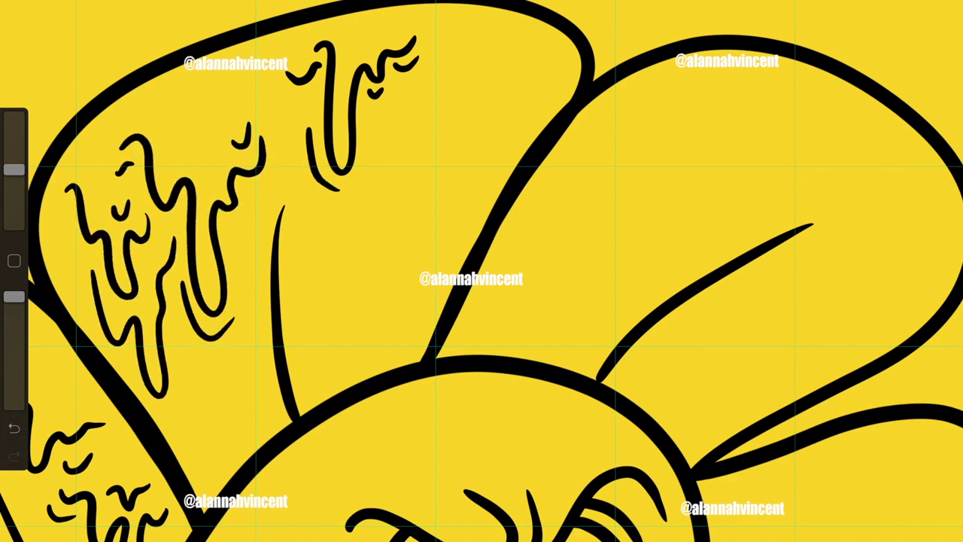
{"action": "left_click_drag", "start_coordinate": [188, 343], "coordinate": [247, 354]}
{"action": "mouse_move", "coordinate": [243, 231]}
{"action": "left_mouse_down"}
{"action": "mouse_move", "coordinate": [307, 298]}
{"action": "mouse_move", "coordinate": [366, 210]}
{"action": "left_mouse_up"}
{"action": "mouse_move", "coordinate": [167, 86]}
{"action": "left_mouse_down"}
{"action": "mouse_move", "coordinate": [206, 112]}
{"action": "mouse_move", "coordinate": [270, 52]}
{"action": "left_mouse_up"}
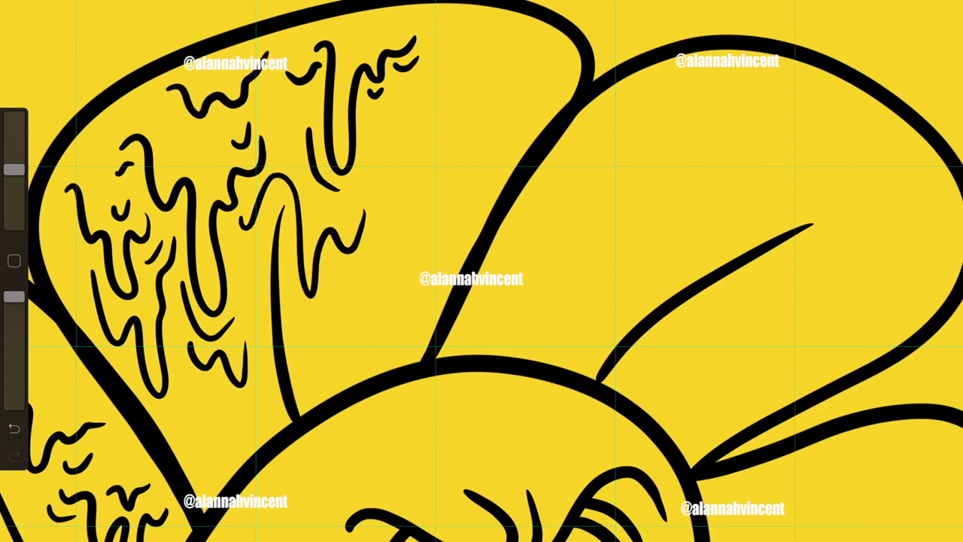
Draw two long drip lines down the petal and a small arched drip near its base
{"action": "mouse_move", "coordinate": [412, 120]}
{"action": "left_mouse_down"}
{"action": "mouse_move", "coordinate": [515, 59]}
{"action": "mouse_move", "coordinate": [489, 59]}
{"action": "left_mouse_up"}
{"action": "left_click_drag", "start_coordinate": [385, 180], "coordinate": [497, 139]}
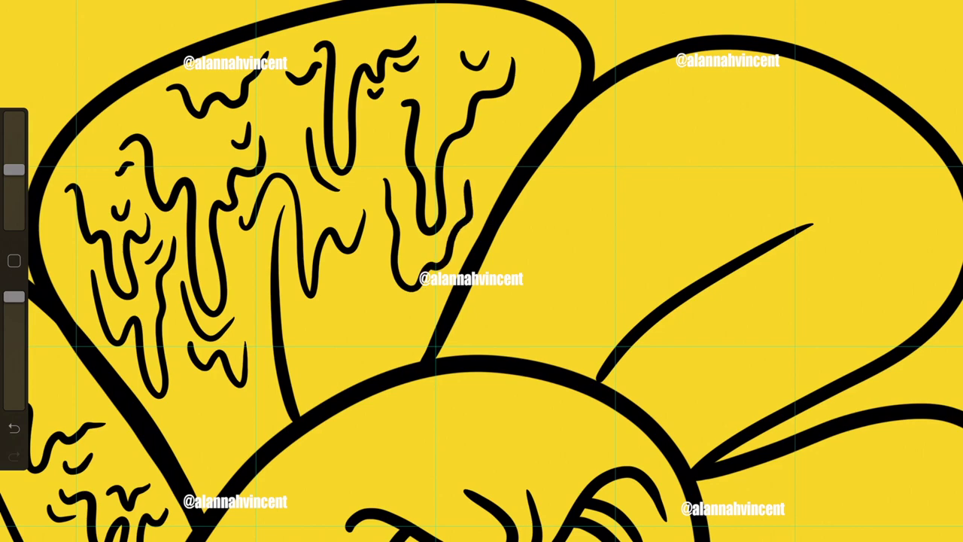
{"action": "left_click_drag", "start_coordinate": [294, 313], "coordinate": [397, 308]}
{"action": "left_click_drag", "start_coordinate": [337, 331], "coordinate": [382, 308]}
Draw wavy drip lines across the next petal over
{"action": "mouse_move", "coordinate": [601, 111]}
{"action": "left_mouse_down"}
{"action": "mouse_move", "coordinate": [636, 136]}
{"action": "mouse_move", "coordinate": [740, 113]}
{"action": "mouse_move", "coordinate": [653, 69]}
{"action": "left_mouse_up"}
{"action": "left_click_drag", "start_coordinate": [573, 141], "coordinate": [613, 289]}
{"action": "left_click_drag", "start_coordinate": [665, 194], "coordinate": [611, 225]}
{"action": "left_click_drag", "start_coordinate": [662, 174], "coordinate": [722, 170]}
{"action": "mouse_move", "coordinate": [505, 235]}
{"action": "left_mouse_down"}
{"action": "mouse_move", "coordinate": [564, 216]}
{"action": "mouse_move", "coordinate": [566, 177]}
{"action": "left_mouse_up"}
{"action": "left_click_drag", "start_coordinate": [761, 128], "coordinate": [868, 133]}
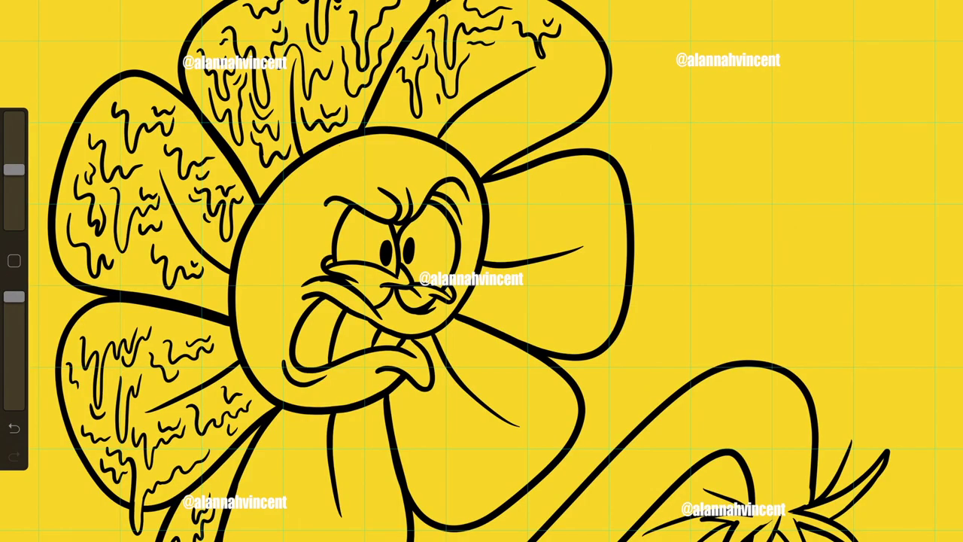
Draw drips under the upper-right petal, redoing misplaced ones farther right, away from the face
{"action": "left_click_drag", "start_coordinate": [439, 106], "coordinate": [464, 140]}
{"action": "left_click_drag", "start_coordinate": [471, 135], "coordinate": [479, 163]}
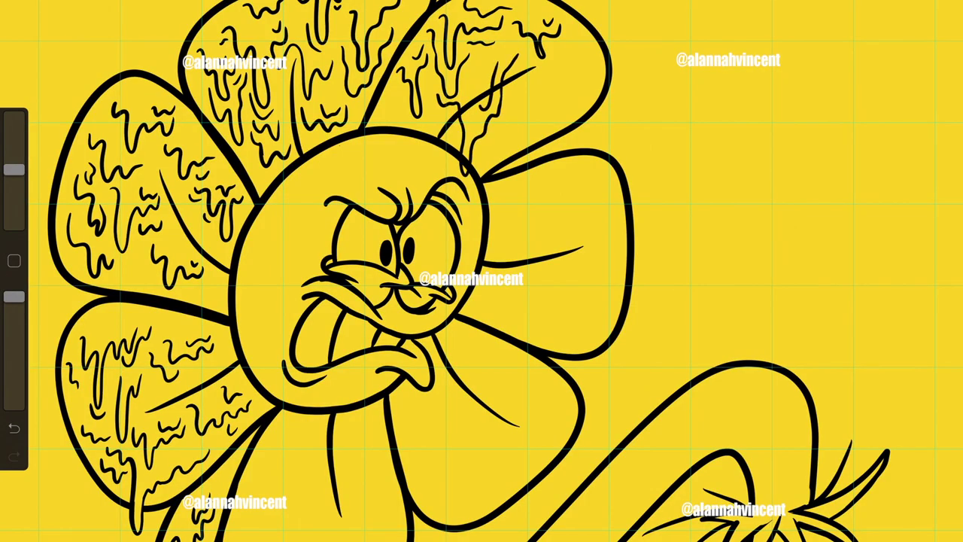
{"action": "key", "text": "ctrl+z"}
{"action": "key", "text": "ctrl+z"}
{"action": "left_click_drag", "start_coordinate": [514, 67], "coordinate": [538, 98]}
{"action": "left_click_drag", "start_coordinate": [548, 52], "coordinate": [557, 87]}
{"action": "left_click_drag", "start_coordinate": [532, 91], "coordinate": [543, 120]}
{"action": "left_click_drag", "start_coordinate": [482, 128], "coordinate": [521, 135]}
{"action": "left_click_drag", "start_coordinate": [529, 90], "coordinate": [519, 131]}
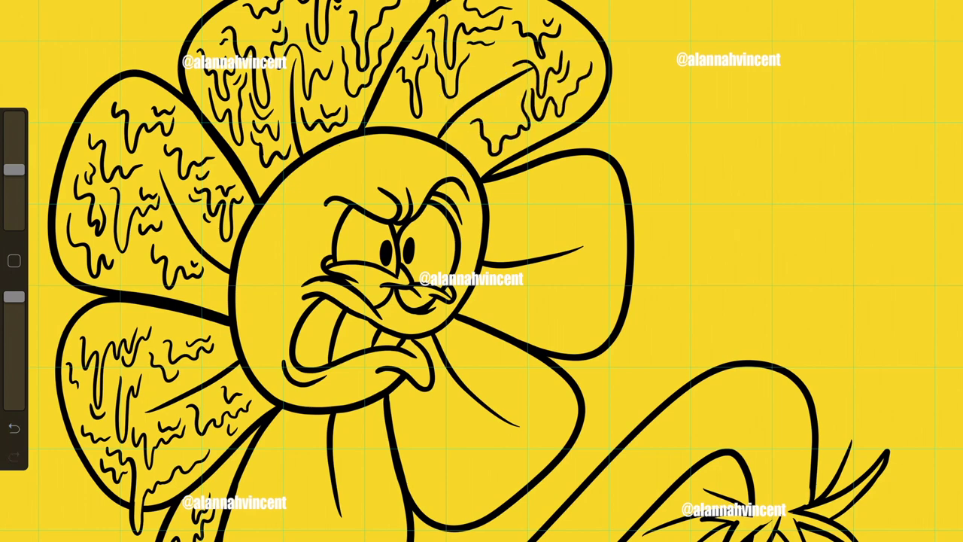
Draw wavy drips inside the right petal and its lower section
{"action": "mouse_move", "coordinate": [502, 196]}
{"action": "left_mouse_down"}
{"action": "mouse_move", "coordinate": [527, 239]}
{"action": "mouse_move", "coordinate": [556, 197]}
{"action": "mouse_move", "coordinate": [595, 287]}
{"action": "left_mouse_up"}
{"action": "left_click_drag", "start_coordinate": [599, 200], "coordinate": [611, 284]}
{"action": "left_click_drag", "start_coordinate": [489, 287], "coordinate": [527, 316]}
{"action": "left_click_drag", "start_coordinate": [524, 284], "coordinate": [561, 287]}
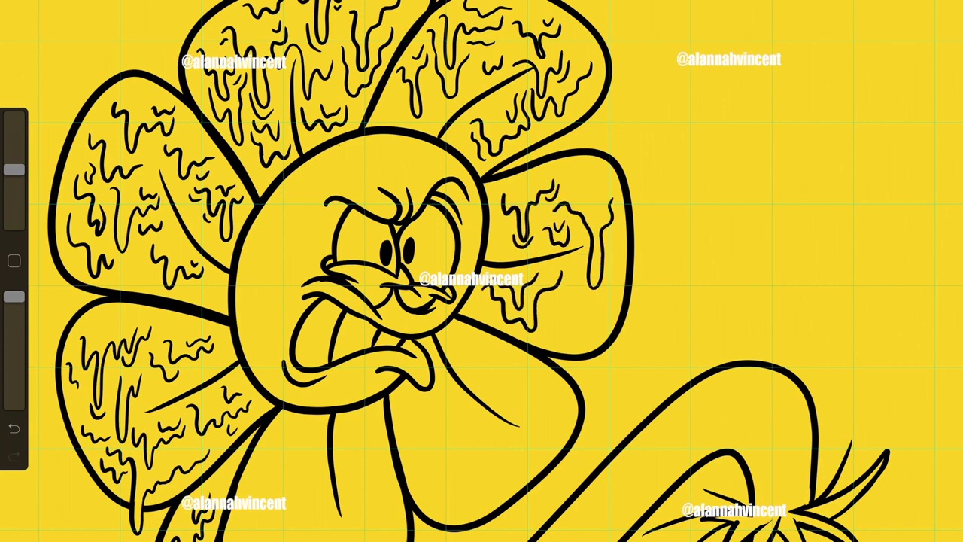
{"action": "left_click_drag", "start_coordinate": [575, 188], "coordinate": [610, 204]}
{"action": "mouse_move", "coordinate": [556, 265]}
{"action": "left_mouse_down"}
{"action": "mouse_move", "coordinate": [581, 334]}
{"action": "mouse_move", "coordinate": [564, 335]}
{"action": "left_mouse_up"}
Add drips near the top-left petal and down the head's left side
{"action": "scroll", "coordinate": [481, 271], "scroll_direction": "up", "scroll_amount": 3}
{"action": "left_click_drag", "start_coordinate": [290, 57], "coordinate": [288, 107]}
{"action": "mouse_move", "coordinate": [324, 35]}
{"action": "left_mouse_down"}
{"action": "mouse_move", "coordinate": [301, 117]}
{"action": "mouse_move", "coordinate": [327, 46]}
{"action": "left_mouse_up"}
{"action": "left_click_drag", "start_coordinate": [275, 112], "coordinate": [301, 171]}
{"action": "left_click_drag", "start_coordinate": [302, 98], "coordinate": [328, 167]}
{"action": "left_click_drag", "start_coordinate": [325, 78], "coordinate": [341, 101]}
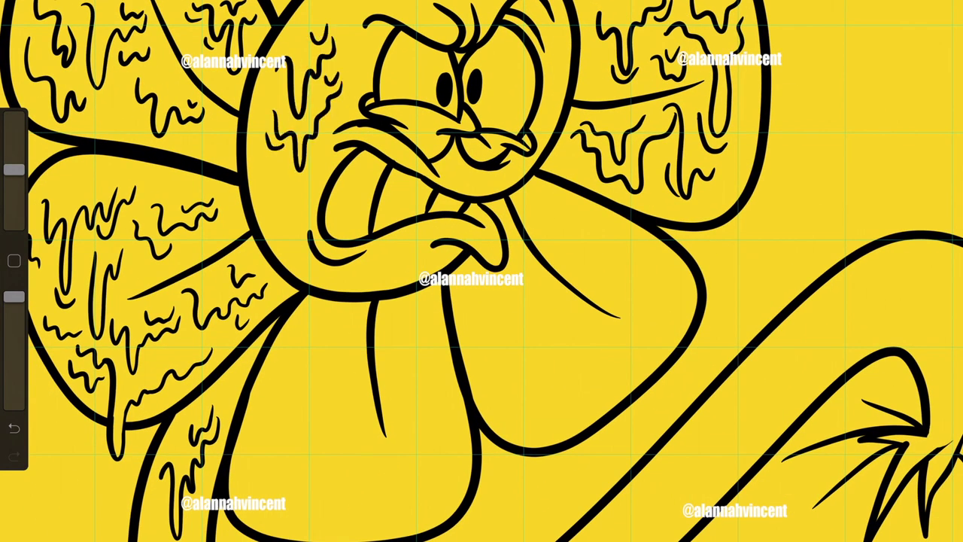
Draw drip lines on top of the head, along its left edge, and below the mouth
{"action": "scroll", "coordinate": [481, 271], "scroll_direction": "up", "scroll_amount": 5}
{"action": "left_click_drag", "start_coordinate": [373, 100], "coordinate": [454, 172]}
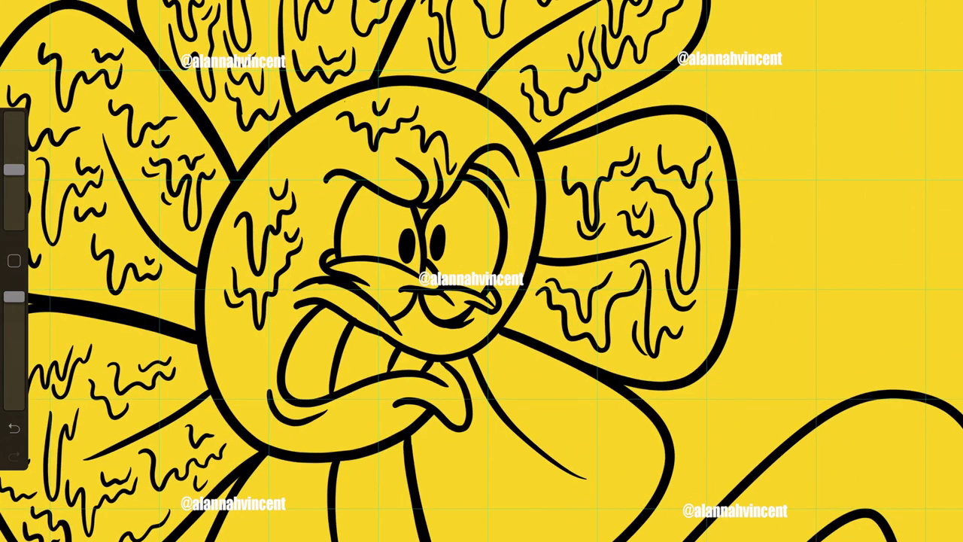
{"action": "left_click_drag", "start_coordinate": [451, 112], "coordinate": [484, 170]}
{"action": "left_click_drag", "start_coordinate": [310, 128], "coordinate": [343, 167]}
{"action": "left_click_drag", "start_coordinate": [338, 138], "coordinate": [362, 167]}
{"action": "mouse_move", "coordinate": [248, 332]}
{"action": "left_mouse_down"}
{"action": "mouse_move", "coordinate": [279, 358]}
{"action": "mouse_move", "coordinate": [268, 404]}
{"action": "left_mouse_up"}
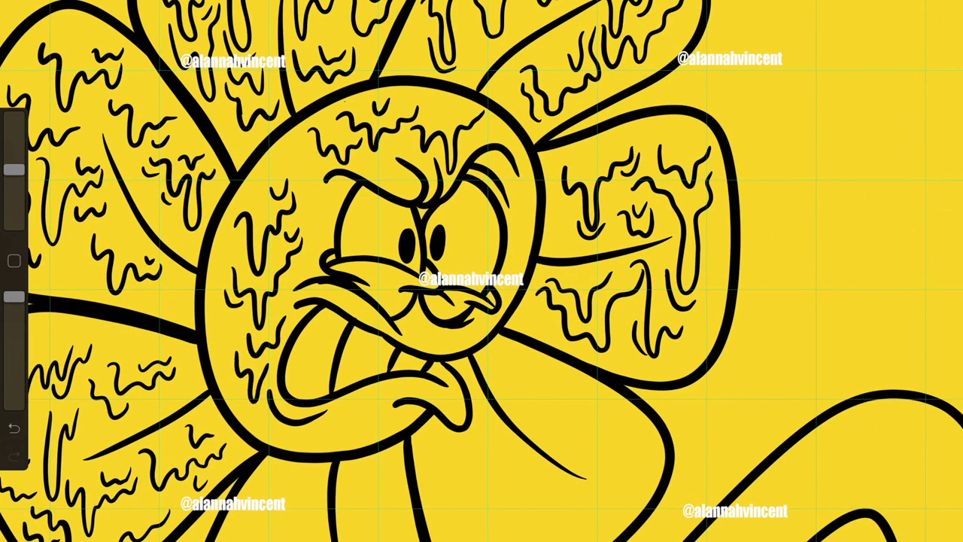
{"action": "left_click_drag", "start_coordinate": [264, 353], "coordinate": [275, 368]}
{"action": "left_click_drag", "start_coordinate": [212, 284], "coordinate": [238, 353]}
{"action": "mouse_move", "coordinate": [348, 399]}
{"action": "left_mouse_down"}
{"action": "mouse_move", "coordinate": [362, 444]}
{"action": "mouse_move", "coordinate": [368, 435]}
{"action": "left_mouse_up"}
Draw wavy drips down the flower's neck
{"action": "scroll", "coordinate": [482, 270], "scroll_direction": "down", "scroll_amount": 5}
{"action": "mouse_move", "coordinate": [431, 311]}
{"action": "left_mouse_down"}
{"action": "mouse_move", "coordinate": [462, 366]}
{"action": "mouse_move", "coordinate": [526, 421]}
{"action": "left_mouse_up"}
{"action": "left_click_drag", "start_coordinate": [522, 336], "coordinate": [541, 392]}
{"action": "mouse_move", "coordinate": [479, 304]}
{"action": "left_mouse_down"}
{"action": "mouse_move", "coordinate": [487, 335]}
{"action": "mouse_move", "coordinate": [518, 337]}
{"action": "left_mouse_up"}
{"action": "left_click_drag", "start_coordinate": [509, 412], "coordinate": [538, 535]}
{"action": "mouse_move", "coordinate": [555, 535]}
{"action": "left_mouse_down"}
{"action": "mouse_move", "coordinate": [570, 406]}
{"action": "mouse_move", "coordinate": [647, 325]}
{"action": "left_mouse_up"}
{"action": "mouse_move", "coordinate": [595, 316]}
{"action": "left_mouse_down"}
{"action": "mouse_move", "coordinate": [601, 338]}
{"action": "mouse_move", "coordinate": [648, 295]}
{"action": "left_mouse_up"}
Add drips to the right and lower-right petals with a slightly thinner brush
{"action": "mouse_move", "coordinate": [546, 315]}
{"action": "left_mouse_down"}
{"action": "mouse_move", "coordinate": [581, 270]}
{"action": "mouse_move", "coordinate": [641, 268]}
{"action": "mouse_move", "coordinate": [650, 298]}
{"action": "left_mouse_up"}
{"action": "mouse_move", "coordinate": [499, 200]}
{"action": "left_mouse_down"}
{"action": "mouse_move", "coordinate": [524, 244]}
{"action": "mouse_move", "coordinate": [608, 270]}
{"action": "left_mouse_up"}
{"action": "mouse_move", "coordinate": [14, 169]}
{"action": "left_mouse_down"}
{"action": "mouse_move", "coordinate": [14, 182]}
{"action": "mouse_move", "coordinate": [13, 170]}
{"action": "left_mouse_up"}
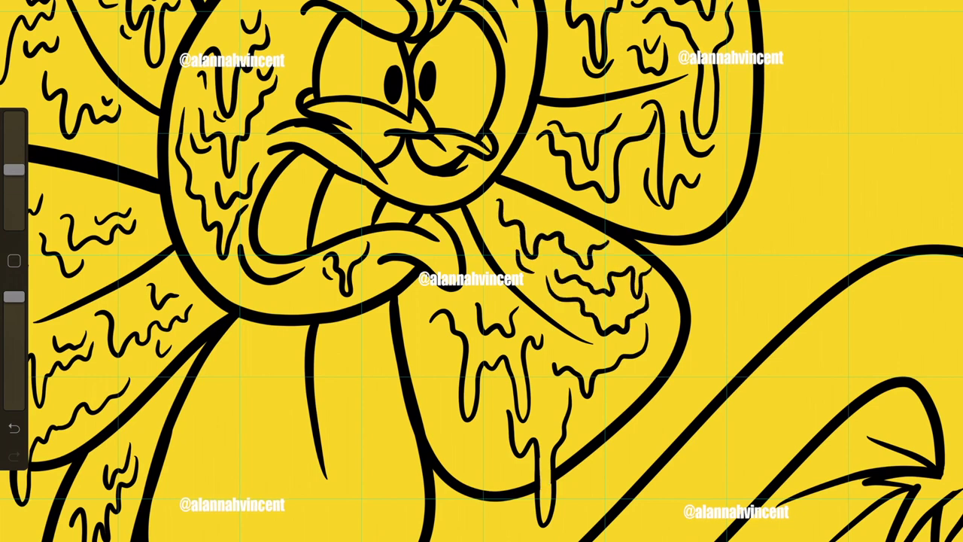
{"action": "left_click_drag", "start_coordinate": [465, 471], "coordinate": [496, 403]}
{"action": "left_click_drag", "start_coordinate": [450, 378], "coordinate": [418, 334]}
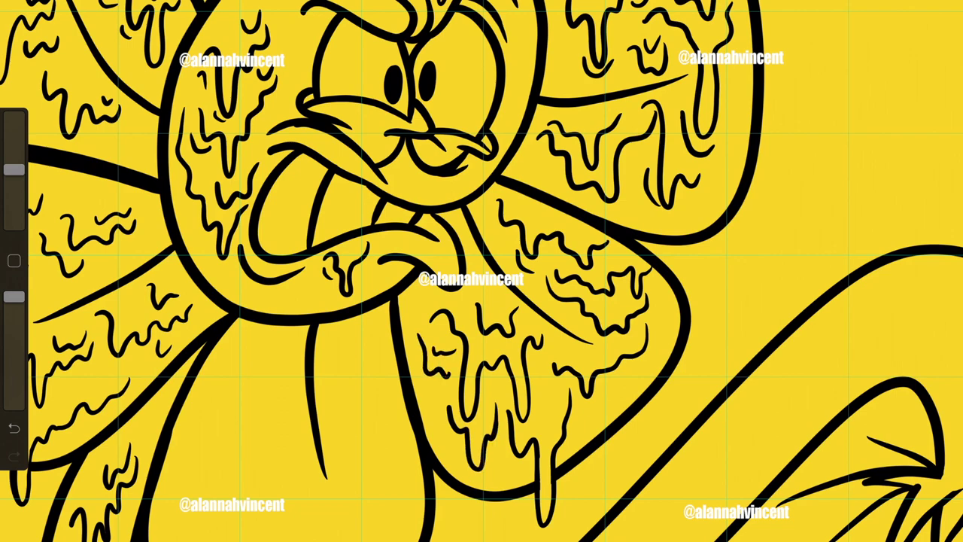
{"action": "left_click_drag", "start_coordinate": [406, 240], "coordinate": [542, 158]}
Fill the bottom petal with wavy drips from its centre to its lower edge
{"action": "left_click_drag", "start_coordinate": [369, 261], "coordinate": [391, 348]}
{"action": "left_click_drag", "start_coordinate": [393, 354], "coordinate": [417, 287]}
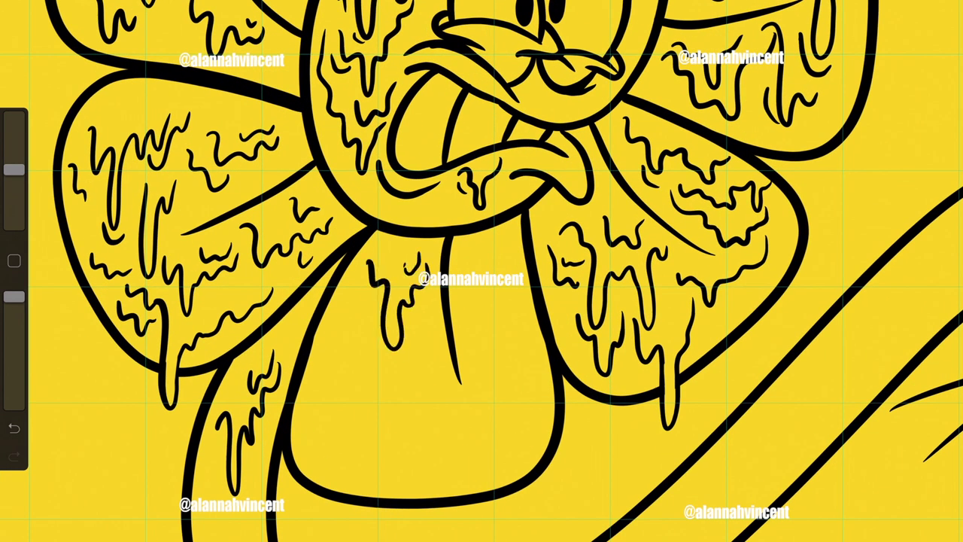
{"action": "mouse_move", "coordinate": [348, 337]}
{"action": "left_mouse_down"}
{"action": "mouse_move", "coordinate": [382, 433]}
{"action": "mouse_move", "coordinate": [426, 347]}
{"action": "left_mouse_up"}
{"action": "mouse_move", "coordinate": [462, 256]}
{"action": "left_mouse_down"}
{"action": "mouse_move", "coordinate": [497, 323]}
{"action": "mouse_move", "coordinate": [500, 241]}
{"action": "mouse_move", "coordinate": [498, 262]}
{"action": "left_mouse_up"}
{"action": "left_click_drag", "start_coordinate": [468, 313], "coordinate": [519, 354]}
{"action": "mouse_move", "coordinate": [509, 399]}
{"action": "left_mouse_down"}
{"action": "mouse_move", "coordinate": [481, 475]}
{"action": "mouse_move", "coordinate": [453, 420]}
{"action": "mouse_move", "coordinate": [426, 473]}
{"action": "left_mouse_up"}
{"action": "left_click_drag", "start_coordinate": [406, 405], "coordinate": [429, 469]}
{"action": "left_click_drag", "start_coordinate": [430, 388], "coordinate": [458, 425]}
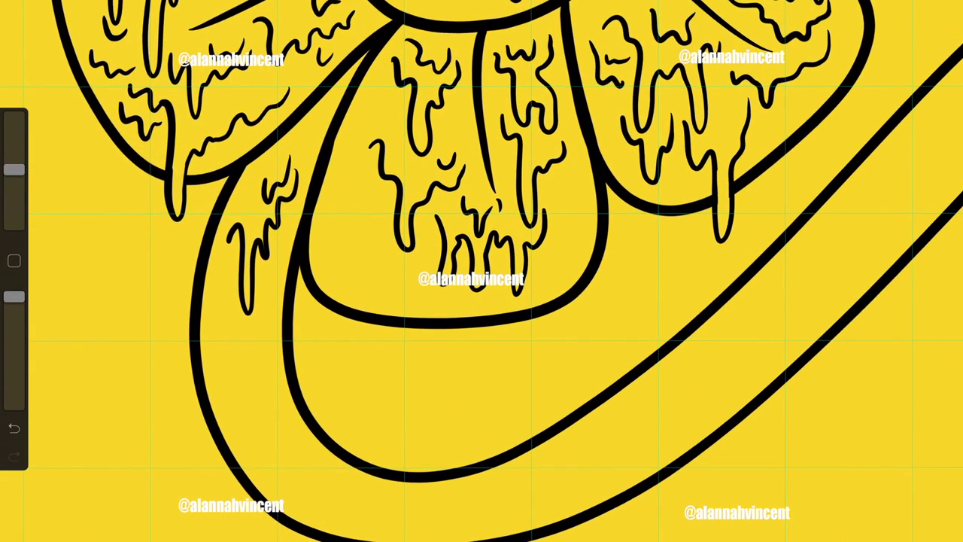
Draw drips down the stem's left edge and along its bottom, fine-tuning brush size
{"action": "left_click_drag", "start_coordinate": [235, 310], "coordinate": [267, 409]}
{"action": "left_click_drag", "start_coordinate": [280, 283], "coordinate": [270, 372]}
{"action": "left_click_drag", "start_coordinate": [217, 311], "coordinate": [242, 385]}
{"action": "mouse_move", "coordinate": [218, 390]}
{"action": "left_mouse_down"}
{"action": "mouse_move", "coordinate": [241, 406]}
{"action": "mouse_move", "coordinate": [277, 484]}
{"action": "left_mouse_up"}
{"action": "mouse_move", "coordinate": [271, 432]}
{"action": "left_mouse_down"}
{"action": "mouse_move", "coordinate": [291, 486]}
{"action": "mouse_move", "coordinate": [340, 536]}
{"action": "left_mouse_up"}
{"action": "left_click_drag", "start_coordinate": [352, 499], "coordinate": [454, 529]}
{"action": "left_click_drag", "start_coordinate": [504, 491], "coordinate": [473, 538]}
{"action": "left_click_drag", "start_coordinate": [399, 519], "coordinate": [426, 539]}
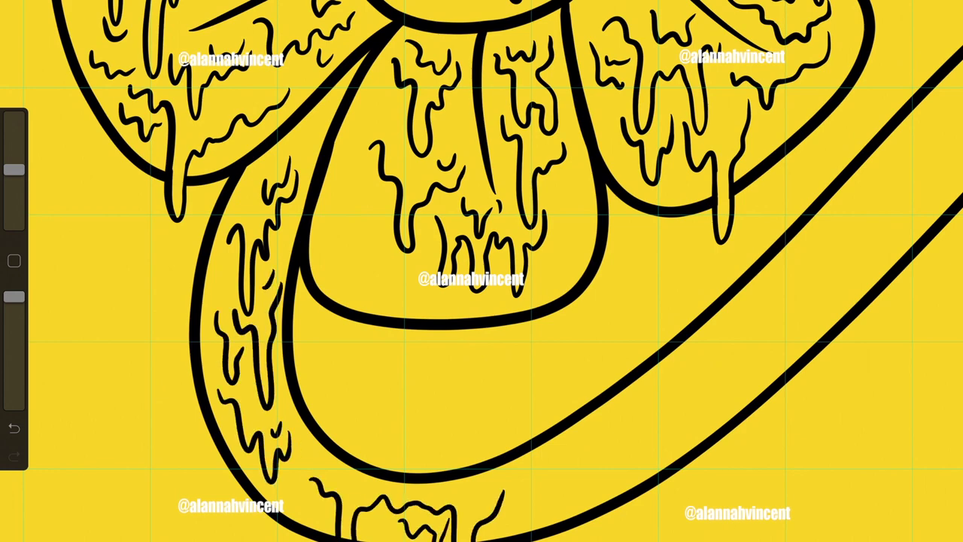
{"action": "left_click_drag", "start_coordinate": [13, 169], "coordinate": [14, 184]}
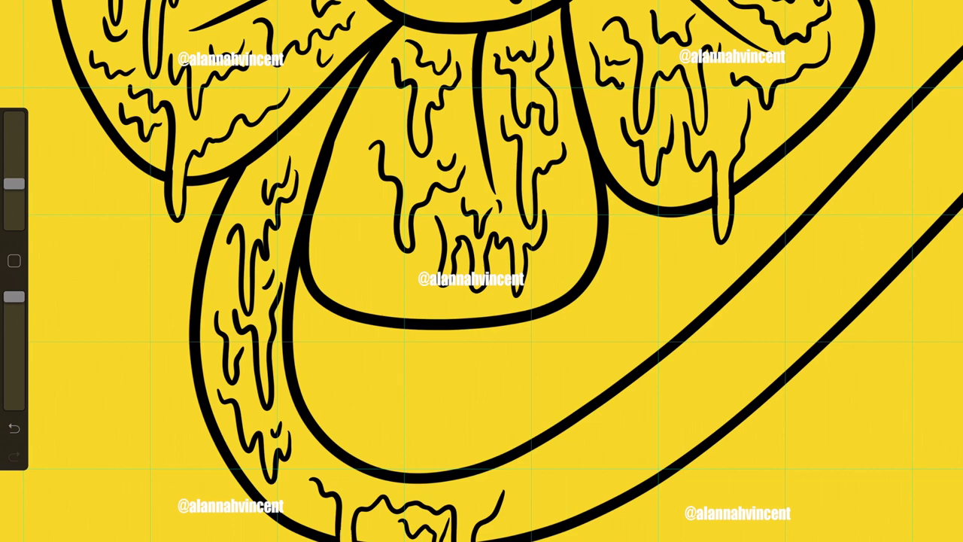
{"action": "left_click_drag", "start_coordinate": [13, 179], "coordinate": [14, 169]}
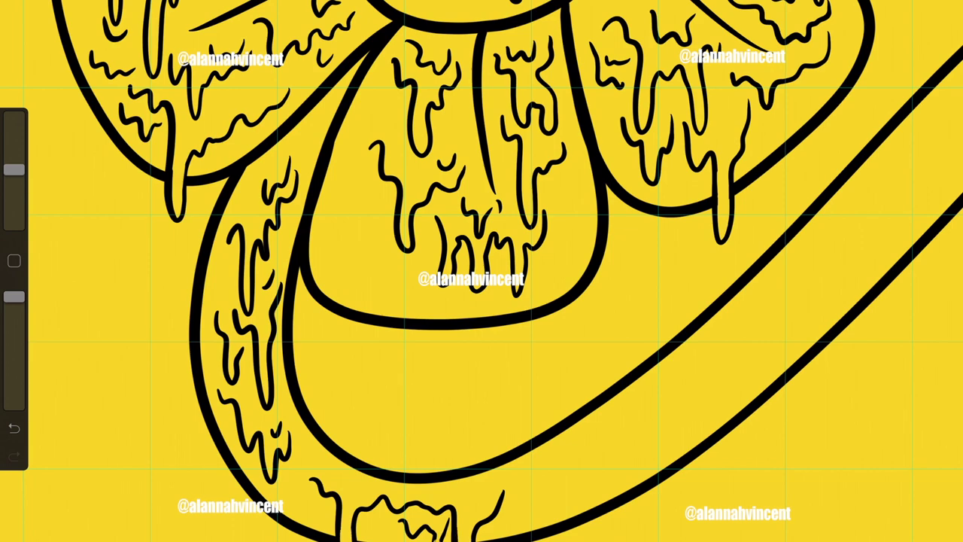
{"action": "scroll", "coordinate": [481, 271], "scroll_direction": "down", "scroll_amount": 3}
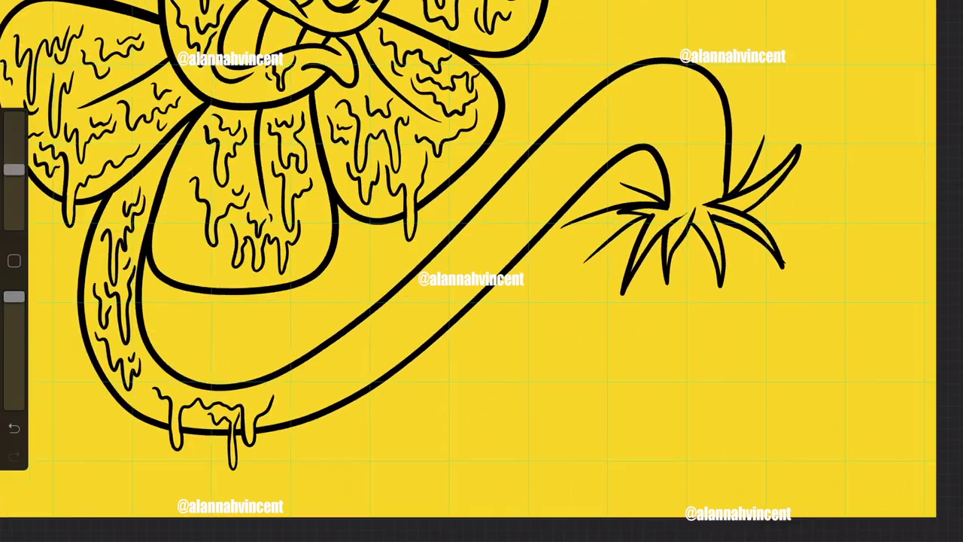
Draw drippy lines along the upper and lower stem
{"action": "mouse_move", "coordinate": [532, 172]}
{"action": "left_mouse_down"}
{"action": "mouse_move", "coordinate": [601, 120]}
{"action": "mouse_move", "coordinate": [683, 95]}
{"action": "mouse_move", "coordinate": [708, 112]}
{"action": "left_mouse_up"}
{"action": "left_click_drag", "start_coordinate": [645, 107], "coordinate": [669, 137]}
{"action": "mouse_move", "coordinate": [387, 310]}
{"action": "left_mouse_down"}
{"action": "mouse_move", "coordinate": [455, 368]}
{"action": "mouse_move", "coordinate": [503, 223]}
{"action": "mouse_move", "coordinate": [552, 193]}
{"action": "left_mouse_up"}
{"action": "mouse_move", "coordinate": [397, 327]}
{"action": "left_mouse_down"}
{"action": "mouse_move", "coordinate": [346, 373]}
{"action": "mouse_move", "coordinate": [317, 437]}
{"action": "left_mouse_up"}
Fine-tune the brush size, then add a curl and drips near the leaf and central stem
{"action": "left_click_drag", "start_coordinate": [13, 169], "coordinate": [13, 184]}
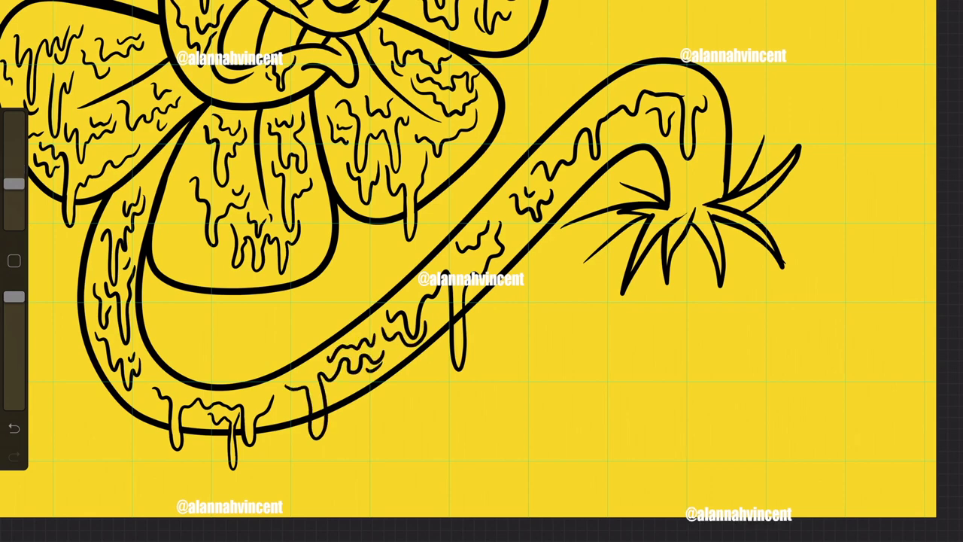
{"action": "scroll", "coordinate": [482, 271], "scroll_direction": "up", "scroll_amount": 3}
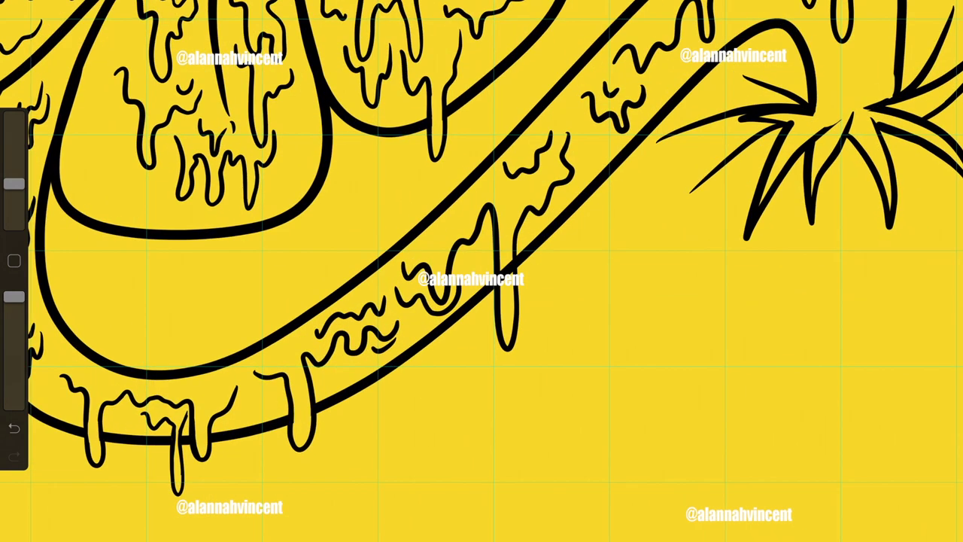
{"action": "left_click_drag", "start_coordinate": [13, 183], "coordinate": [14, 169]}
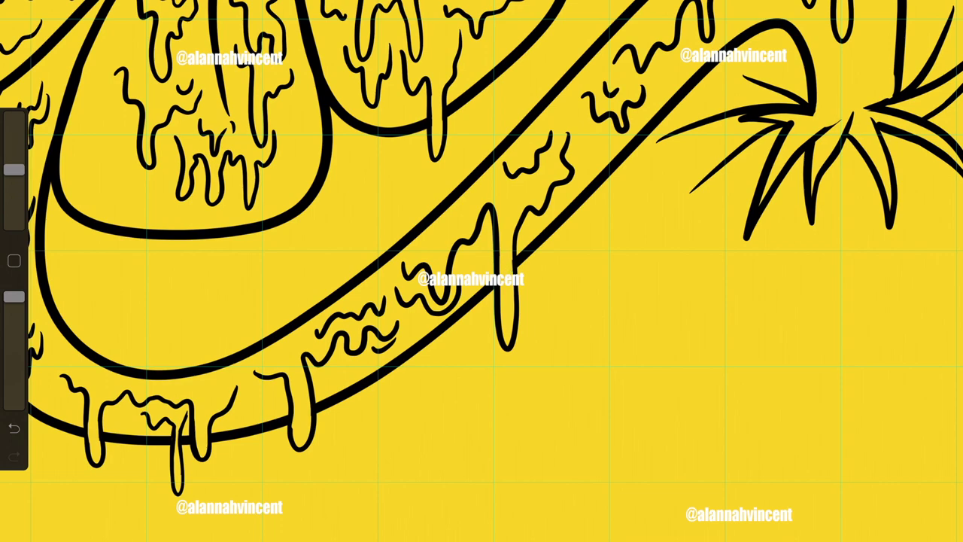
{"action": "left_click_drag", "start_coordinate": [815, 3], "coordinate": [795, 15]}
{"action": "left_click_drag", "start_coordinate": [829, 39], "coordinate": [842, 90]}
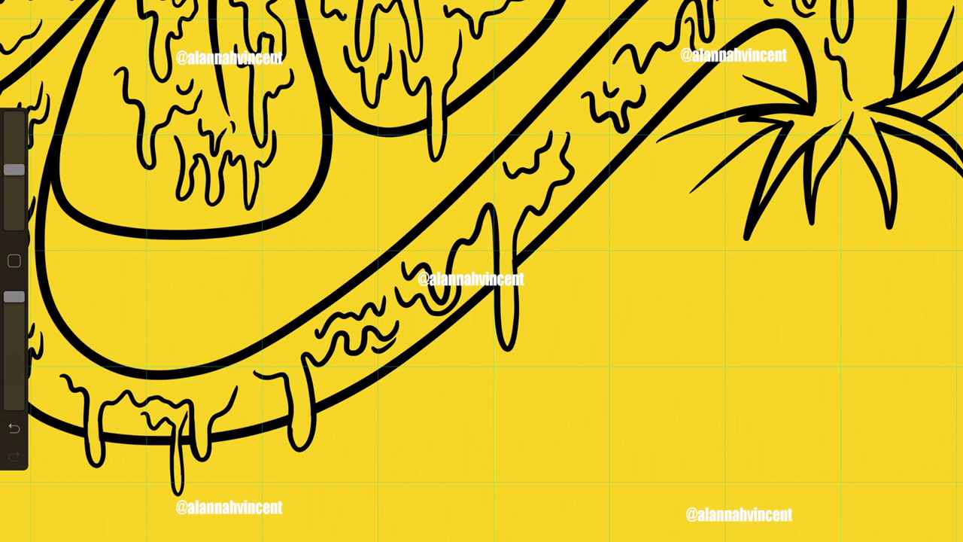
{"action": "mouse_move", "coordinate": [482, 226]}
{"action": "left_mouse_down"}
{"action": "mouse_move", "coordinate": [511, 193]}
{"action": "mouse_move", "coordinate": [538, 182]}
{"action": "left_mouse_up"}
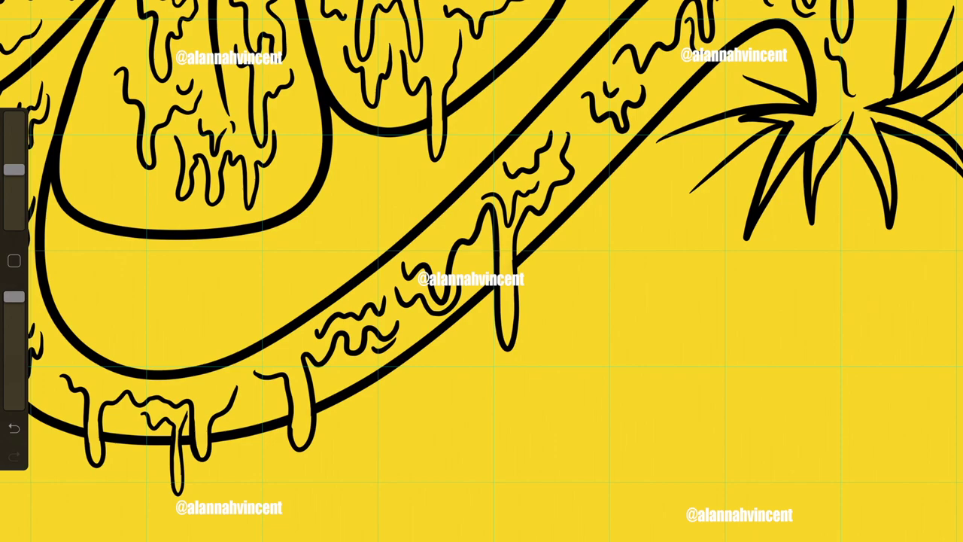
{"action": "left_click_drag", "start_coordinate": [250, 383], "coordinate": [228, 415]}
Fill the stem's curve with drips on both sides, redrawing one undone stroke
{"action": "scroll", "coordinate": [481, 271], "scroll_direction": "left", "scroll_amount": 5}
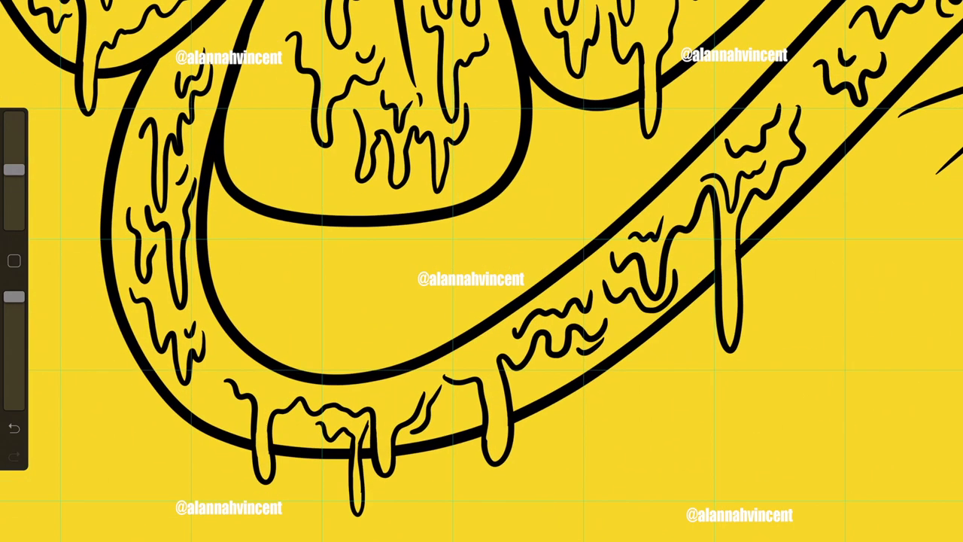
{"action": "left_click_drag", "start_coordinate": [251, 105], "coordinate": [272, 157]}
{"action": "mouse_move", "coordinate": [269, 132]}
{"action": "left_mouse_down"}
{"action": "mouse_move", "coordinate": [292, 170]}
{"action": "mouse_move", "coordinate": [327, 185]}
{"action": "left_mouse_up"}
{"action": "key", "text": "ctrl+z"}
{"action": "left_click_drag", "start_coordinate": [292, 151], "coordinate": [315, 184]}
{"action": "left_click_drag", "start_coordinate": [338, 110], "coordinate": [309, 184]}
{"action": "left_click_drag", "start_coordinate": [287, 52], "coordinate": [307, 102]}
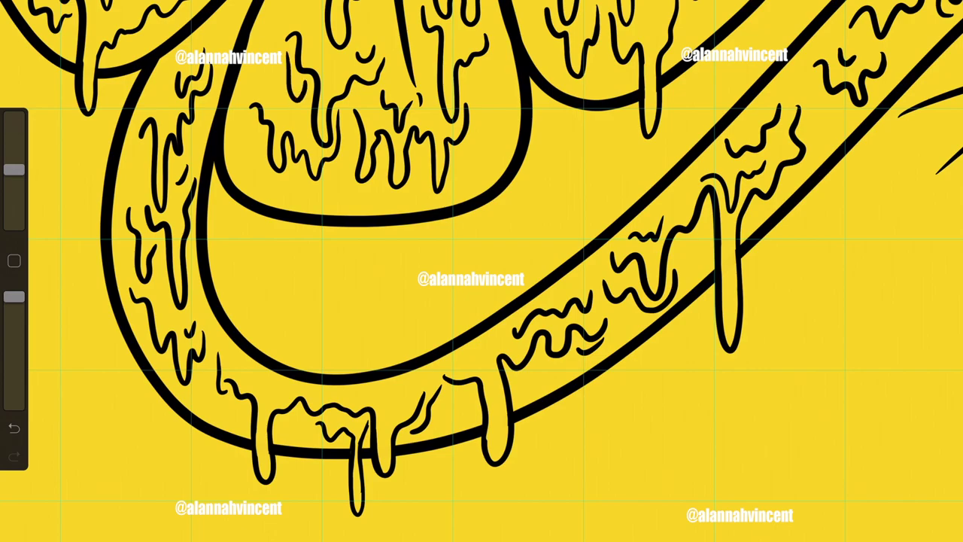
{"action": "left_click_drag", "start_coordinate": [505, 86], "coordinate": [482, 173]}
{"action": "left_click_drag", "start_coordinate": [513, 57], "coordinate": [506, 136]}
{"action": "left_click_drag", "start_coordinate": [312, 3], "coordinate": [340, 66]}
Add drips along the stem's top edge and wavy drip lines inside the stem
{"action": "scroll", "coordinate": [481, 271], "scroll_direction": "down", "scroll_amount": 5}
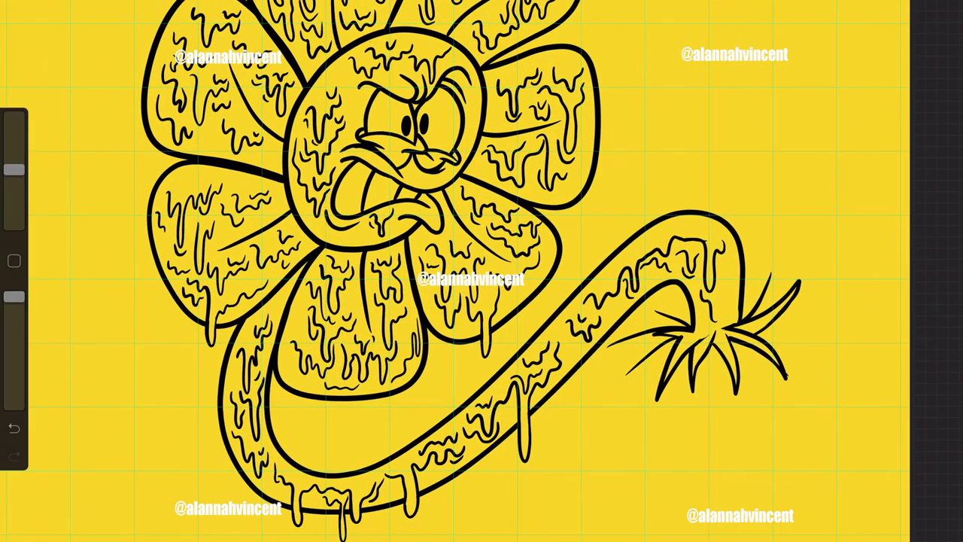
{"action": "scroll", "coordinate": [602, 301], "scroll_direction": "up", "scroll_amount": 3}
{"action": "left_click_drag", "start_coordinate": [518, 180], "coordinate": [576, 161]}
{"action": "left_click_drag", "start_coordinate": [571, 166], "coordinate": [616, 193]}
{"action": "left_click_drag", "start_coordinate": [639, 225], "coordinate": [629, 303]}
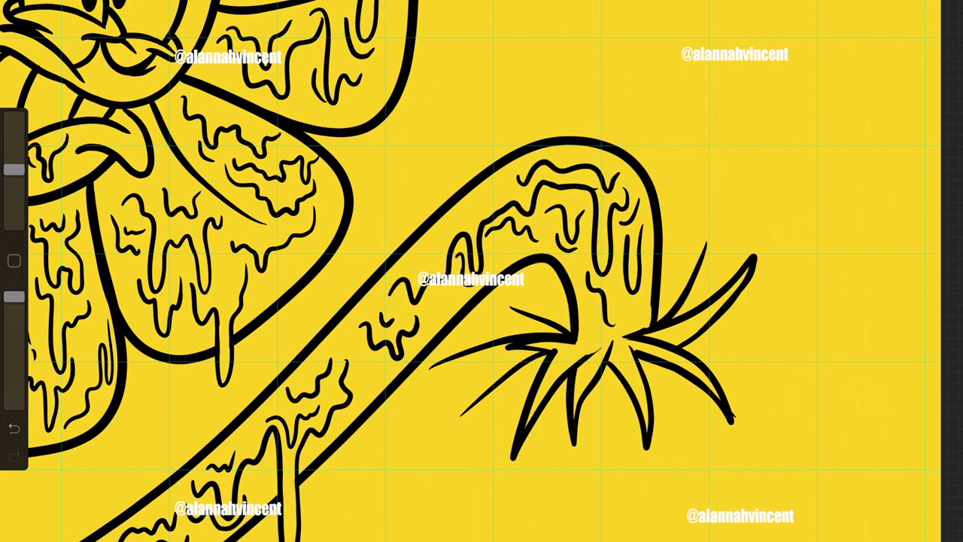
{"action": "left_click_drag", "start_coordinate": [460, 221], "coordinate": [494, 193]}
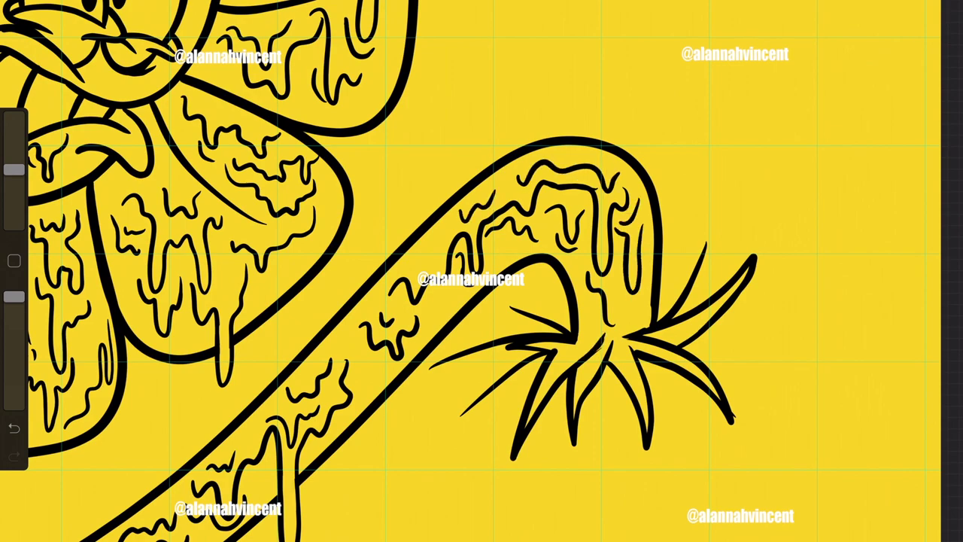
{"action": "left_click_drag", "start_coordinate": [677, 225], "coordinate": [662, 322]}
Zoom out to the whole flower and show the layers list
{"action": "scroll", "coordinate": [482, 271], "scroll_direction": "down", "scroll_amount": 5}
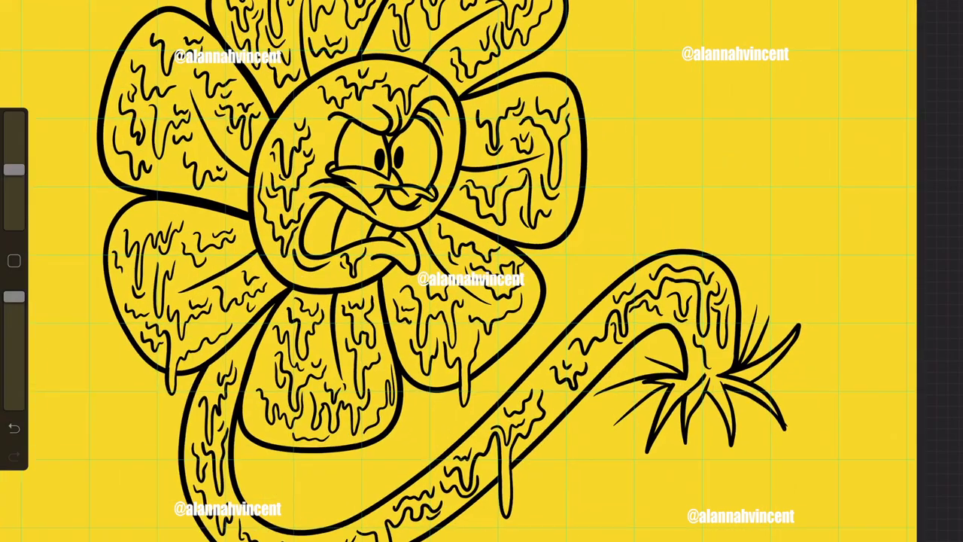
{"action": "key", "text": "l"}
{"action": "scroll", "coordinate": [377, 226], "scroll_direction": "up", "scroll_amount": 5}
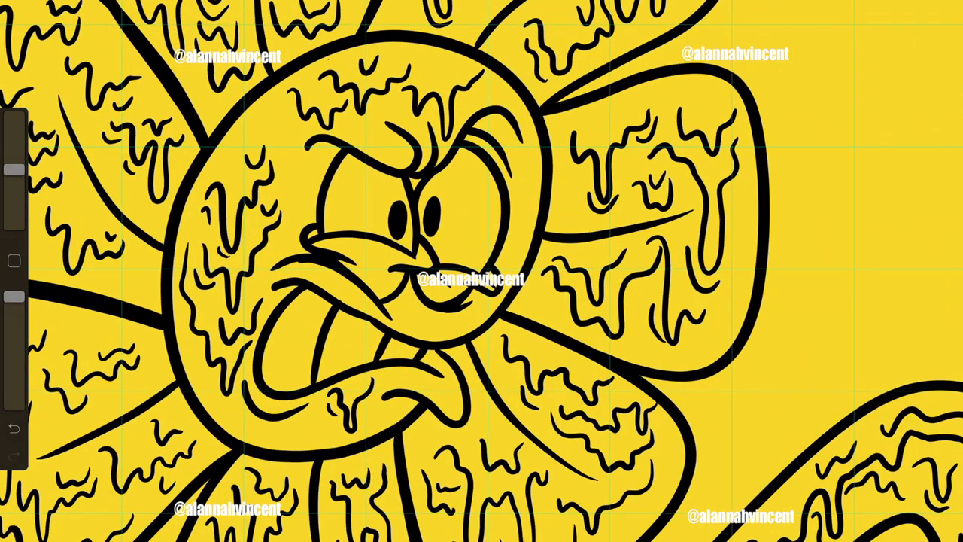
Fill both eyes pale yellow, discarding a trial cream fill on the face ring
{"action": "left_click", "coordinate": [792, 67]}
{"action": "mouse_move", "coordinate": [944, 15]}
{"action": "left_mouse_down"}
{"action": "mouse_move", "coordinate": [459, 203]}
{"action": "mouse_move", "coordinate": [361, 203]}
{"action": "left_mouse_up"}
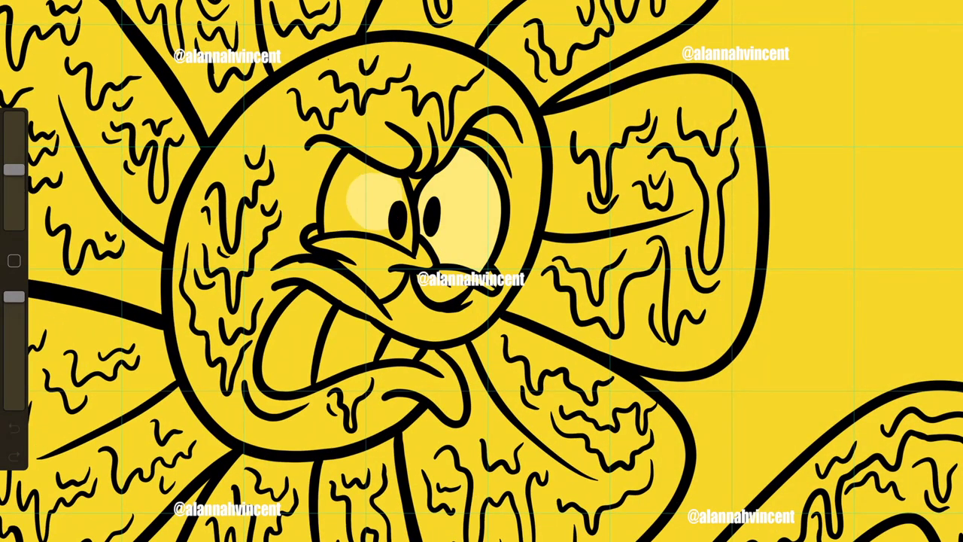
{"action": "left_click", "coordinate": [944, 15]}
{"action": "left_click_drag", "start_coordinate": [944, 15], "coordinate": [226, 316]}
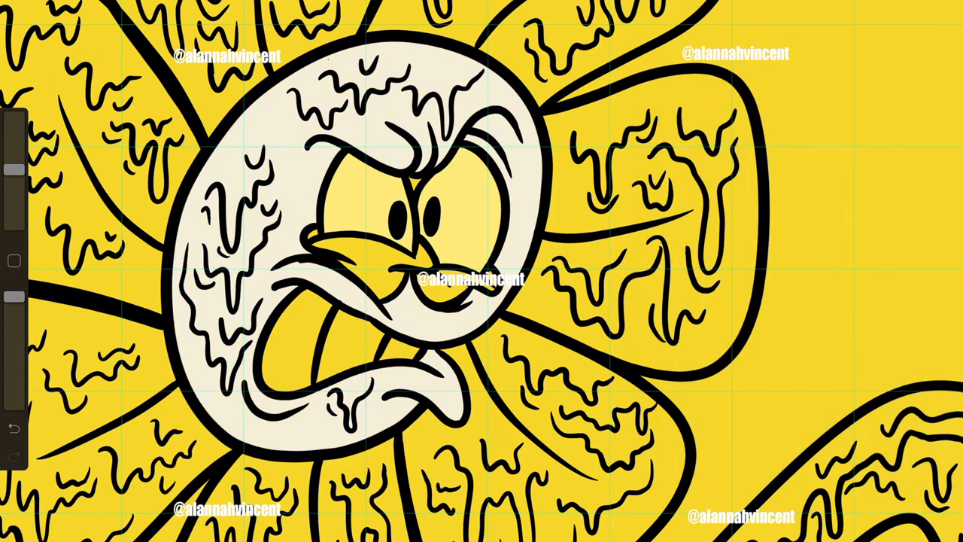
{"action": "left_click", "coordinate": [945, 15]}
{"action": "key", "text": "ctrl+z"}
Fill the face ring dark brown and the teeth cream
{"action": "left_click_drag", "start_coordinate": [789, 74], "coordinate": [799, 154]}
{"action": "left_click_drag", "start_coordinate": [944, 15], "coordinate": [225, 316]}
{"action": "left_click", "coordinate": [944, 15]}
{"action": "left_click", "coordinate": [789, 68]}
{"action": "left_click", "coordinate": [944, 15]}
{"action": "mouse_move", "coordinate": [944, 15]}
{"action": "left_mouse_down"}
{"action": "mouse_move", "coordinate": [301, 346]}
{"action": "mouse_move", "coordinate": [398, 335]}
{"action": "left_mouse_up"}
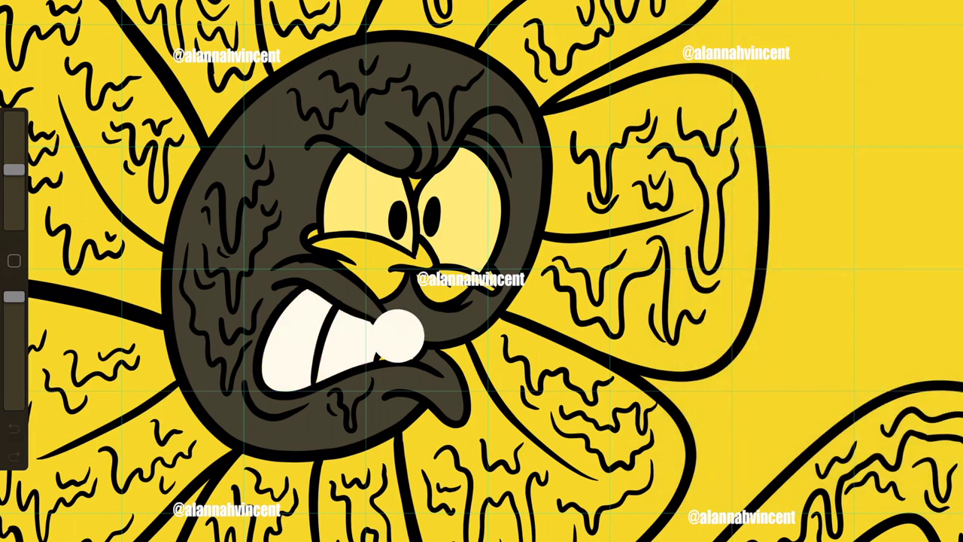
Colour the nose near-black and the beak and mustache dark brown
{"action": "left_click", "coordinate": [944, 15]}
{"action": "left_click", "coordinate": [829, 168]}
{"action": "left_click_drag", "start_coordinate": [945, 15], "coordinate": [429, 244]}
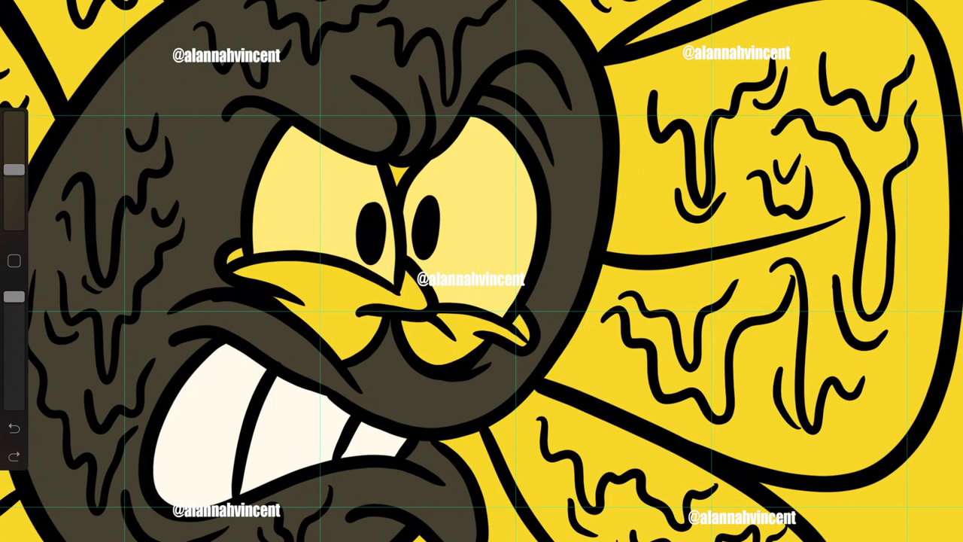
{"action": "left_click", "coordinate": [944, 15]}
{"action": "left_click", "coordinate": [844, 167]}
{"action": "left_click_drag", "start_coordinate": [944, 15], "coordinate": [449, 319]}
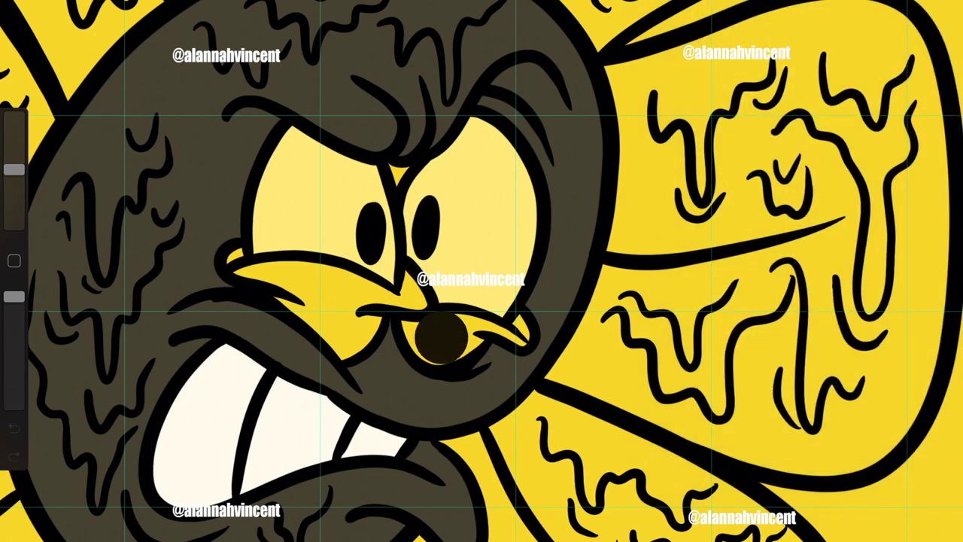
{"action": "left_click_drag", "start_coordinate": [944, 15], "coordinate": [522, 277]}
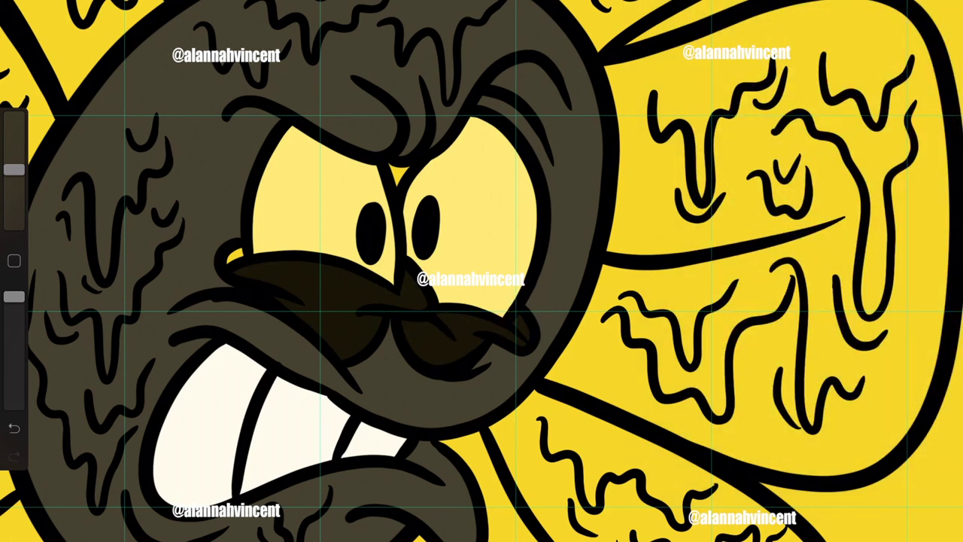
{"action": "left_click_drag", "start_coordinate": [944, 15], "coordinate": [234, 250]}
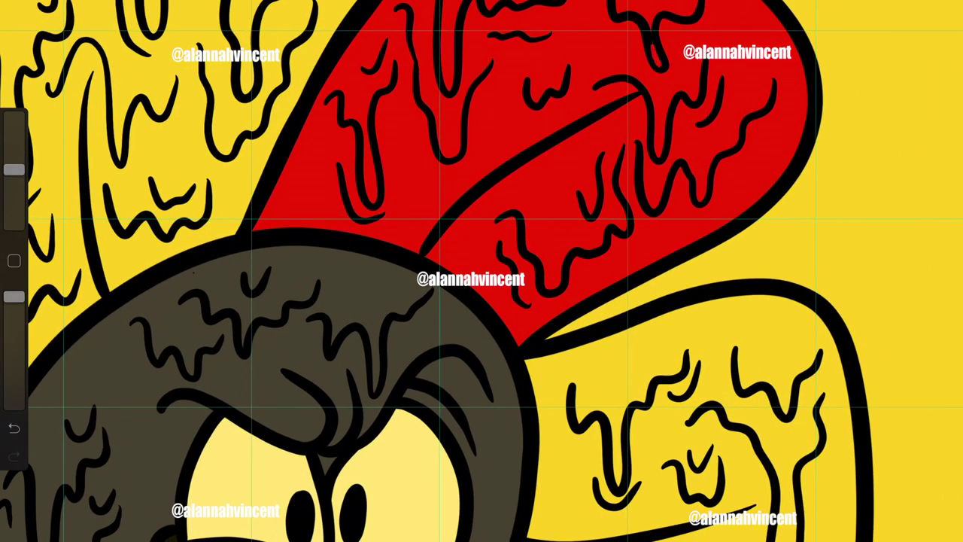
Fill the bottom petal blue and the lower-right petal purple
{"action": "left_click", "coordinate": [907, 15]}
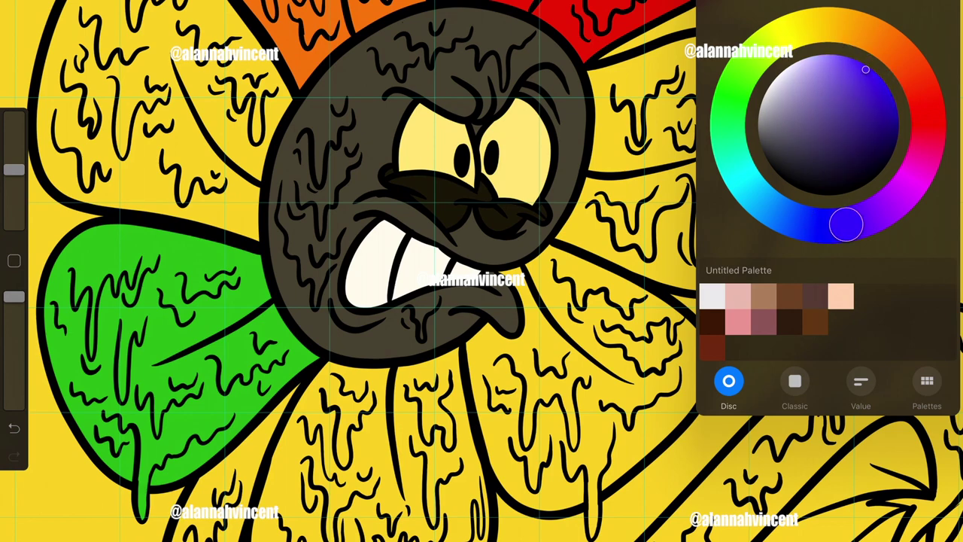
{"action": "left_click_drag", "start_coordinate": [937, 17], "coordinate": [376, 436]}
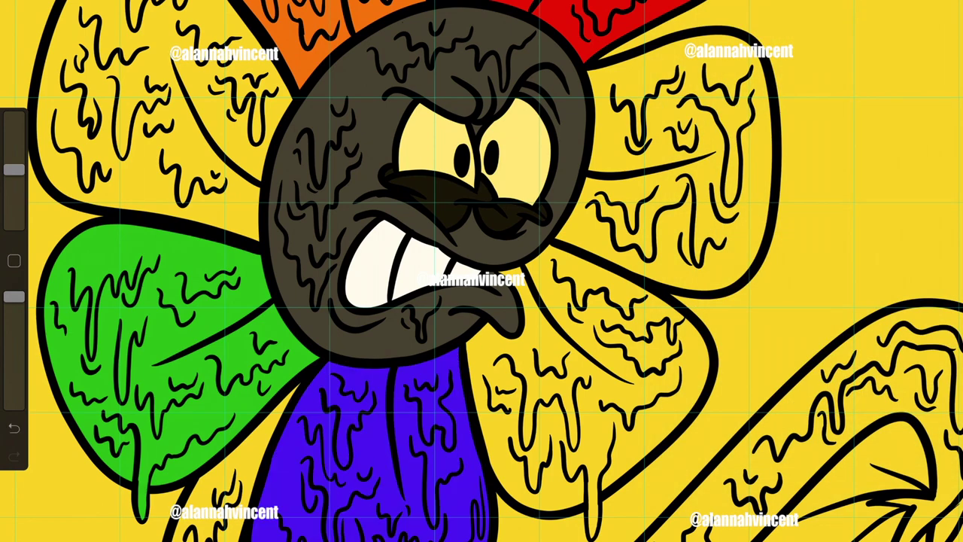
{"action": "left_click", "coordinate": [937, 17]}
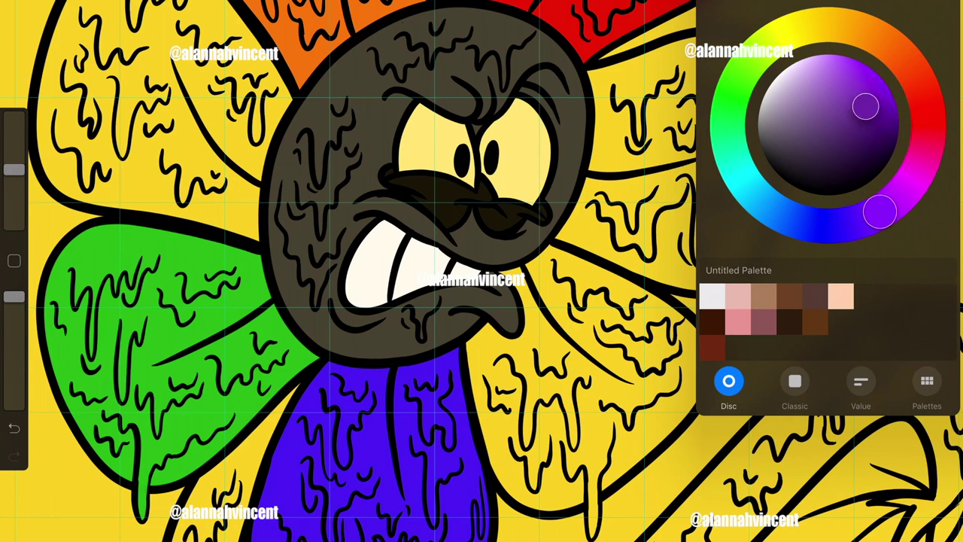
{"action": "left_click_drag", "start_coordinate": [936, 16], "coordinate": [563, 308]}
Fill the upper-right petal with magenta, shifted from the purple
{"action": "left_click", "coordinate": [936, 17]}
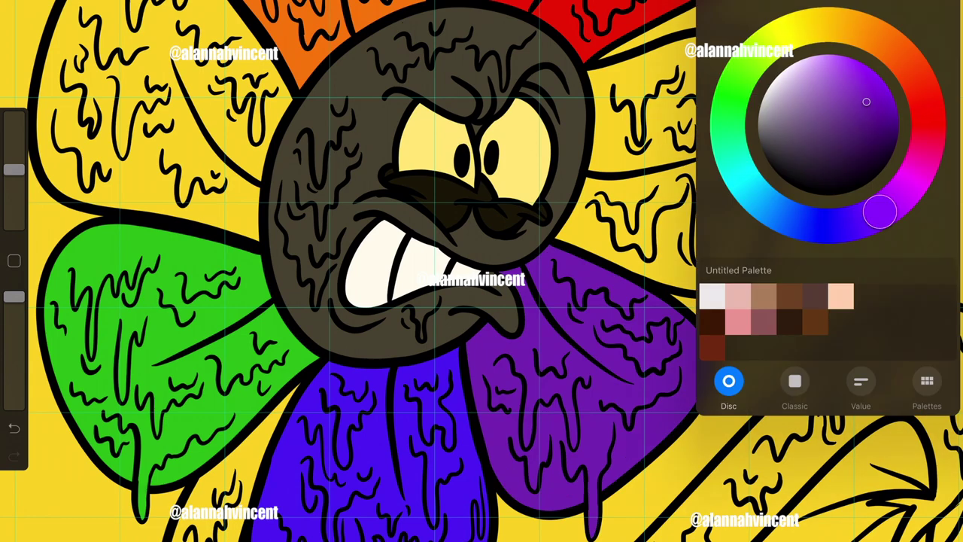
{"action": "left_click_drag", "start_coordinate": [880, 206], "coordinate": [917, 163]}
{"action": "left_click_drag", "start_coordinate": [866, 101], "coordinate": [881, 80]}
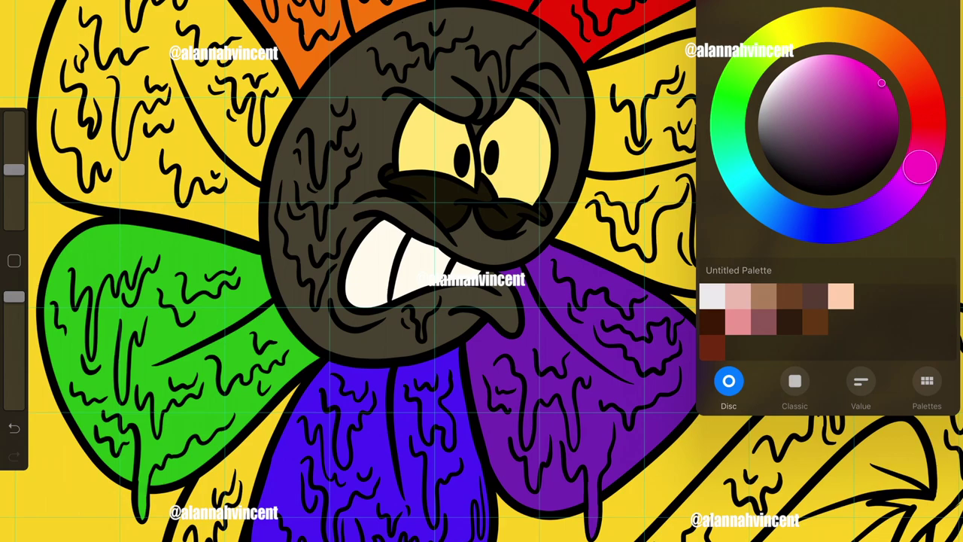
{"action": "left_click_drag", "start_coordinate": [937, 17], "coordinate": [639, 128]}
Sample and adjust the green petal's colour, and add a new layer for shading
{"action": "left_click", "coordinate": [903, 16]}
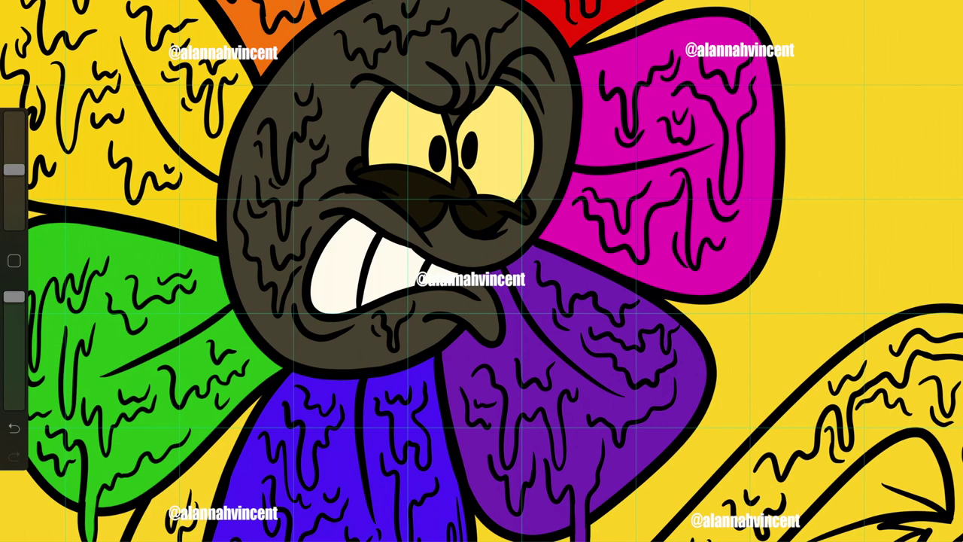
{"action": "left_click_drag", "start_coordinate": [198, 138], "coordinate": [196, 271]}
{"action": "left_click", "coordinate": [937, 16]}
{"action": "mouse_move", "coordinate": [880, 103]}
{"action": "left_mouse_down"}
{"action": "mouse_move", "coordinate": [855, 146]}
{"action": "mouse_move", "coordinate": [847, 133]}
{"action": "left_mouse_up"}
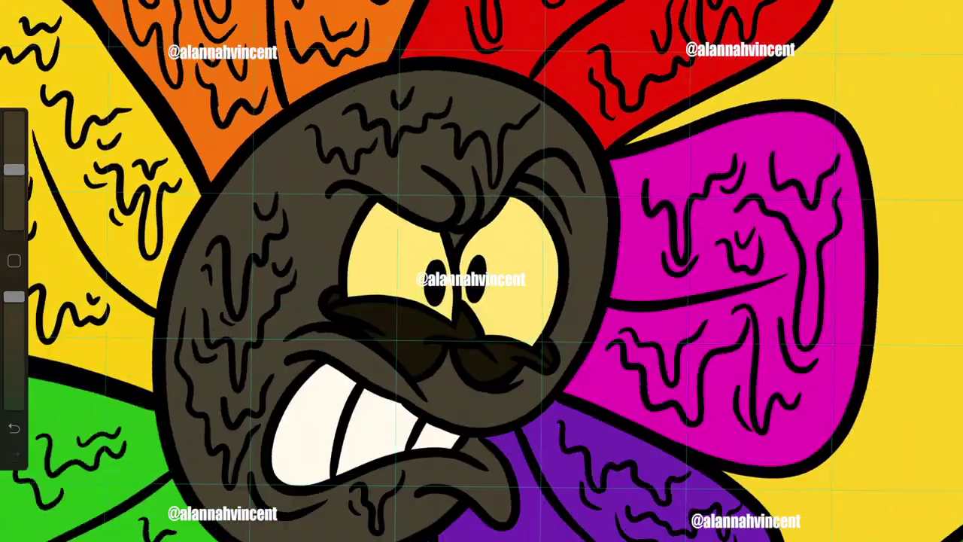
{"action": "left_click", "coordinate": [518, 81]}
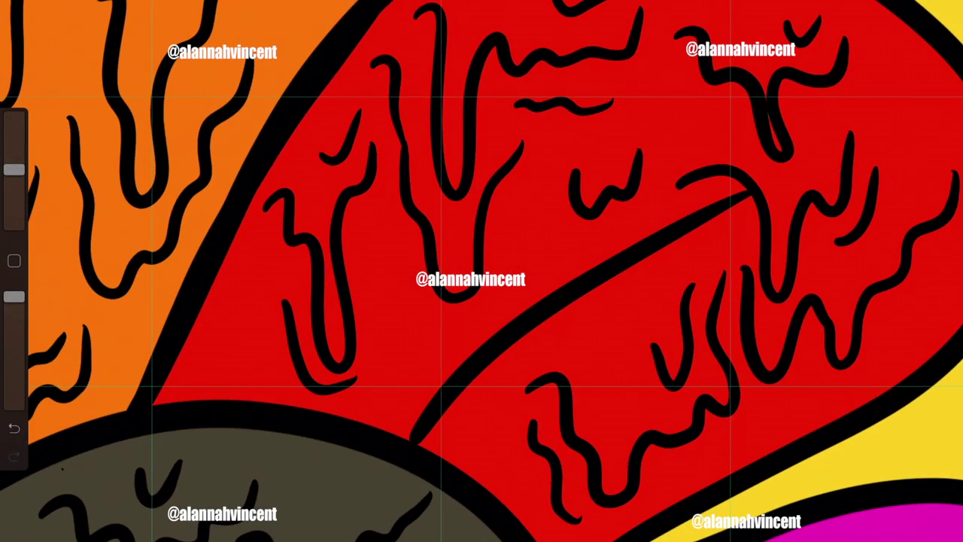
Paint dark red shadows under the left, central V and U-shaped drips on the red petal
{"action": "left_click_drag", "start_coordinate": [272, 201], "coordinate": [334, 373]}
{"action": "left_click_drag", "start_coordinate": [317, 171], "coordinate": [360, 118]}
{"action": "mouse_move", "coordinate": [372, 66]}
{"action": "left_mouse_down"}
{"action": "mouse_move", "coordinate": [422, 248]}
{"action": "mouse_move", "coordinate": [465, 304]}
{"action": "left_mouse_up"}
{"action": "mouse_move", "coordinate": [415, 15]}
{"action": "left_mouse_down"}
{"action": "mouse_move", "coordinate": [485, 69]}
{"action": "mouse_move", "coordinate": [593, 69]}
{"action": "mouse_move", "coordinate": [641, 30]}
{"action": "left_mouse_up"}
{"action": "left_click_drag", "start_coordinate": [510, 113], "coordinate": [613, 109]}
{"action": "mouse_move", "coordinate": [465, 304]}
{"action": "left_mouse_down"}
{"action": "mouse_move", "coordinate": [519, 160]}
{"action": "mouse_move", "coordinate": [643, 154]}
{"action": "left_mouse_up"}
{"action": "mouse_move", "coordinate": [280, 301]}
{"action": "left_mouse_down"}
{"action": "mouse_move", "coordinate": [346, 392]}
{"action": "mouse_move", "coordinate": [380, 158]}
{"action": "left_mouse_up"}
Shade the red petal's top wavy line, W squiggles and lower drips in dark red
{"action": "scroll", "coordinate": [481, 271], "scroll_direction": "down", "scroll_amount": 3}
{"action": "left_click_drag", "start_coordinate": [322, 75], "coordinate": [496, 91]}
{"action": "mouse_move", "coordinate": [490, 142]}
{"action": "left_mouse_down"}
{"action": "mouse_move", "coordinate": [531, 187]}
{"action": "mouse_move", "coordinate": [605, 182]}
{"action": "mouse_move", "coordinate": [652, 164]}
{"action": "left_mouse_up"}
{"action": "mouse_move", "coordinate": [517, 271]}
{"action": "left_mouse_down"}
{"action": "mouse_move", "coordinate": [569, 342]}
{"action": "mouse_move", "coordinate": [661, 273]}
{"action": "left_mouse_up"}
{"action": "left_click_drag", "start_coordinate": [659, 233], "coordinate": [641, 340]}
{"action": "left_click_drag", "start_coordinate": [558, 359], "coordinate": [570, 472]}
{"action": "mouse_move", "coordinate": [579, 395]}
{"action": "left_mouse_down"}
{"action": "mouse_move", "coordinate": [628, 468]}
{"action": "mouse_move", "coordinate": [752, 294]}
{"action": "left_mouse_up"}
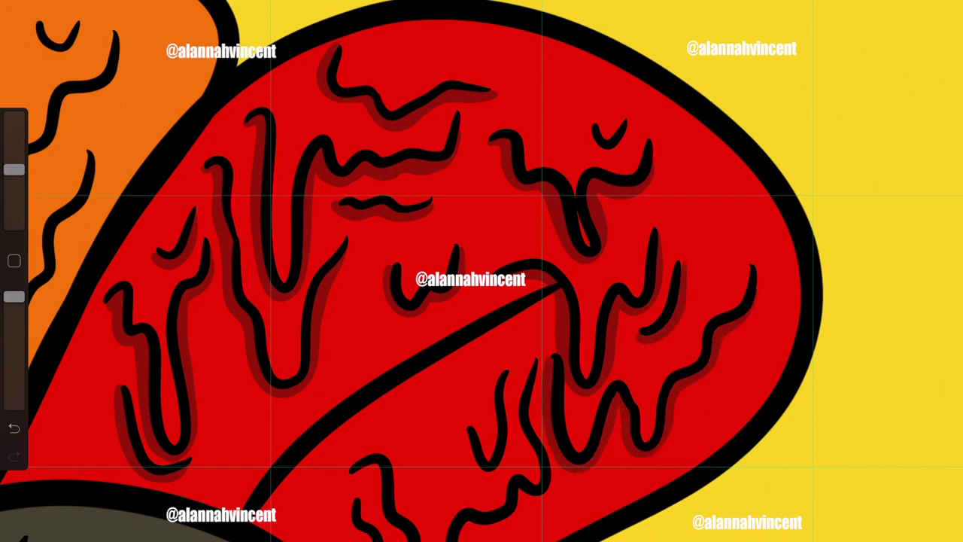
{"action": "left_click_drag", "start_coordinate": [531, 361], "coordinate": [556, 502]}
{"action": "left_click_drag", "start_coordinate": [461, 526], "coordinate": [529, 492]}
{"action": "left_click_drag", "start_coordinate": [359, 465], "coordinate": [396, 536]}
{"action": "left_click_drag", "start_coordinate": [345, 503], "coordinate": [368, 540]}
{"action": "left_click_drag", "start_coordinate": [595, 127], "coordinate": [626, 122]}
Sample the orange petal's colour and choose a darker orange for shading
{"action": "scroll", "coordinate": [489, 278], "scroll_direction": "left", "scroll_amount": 5}
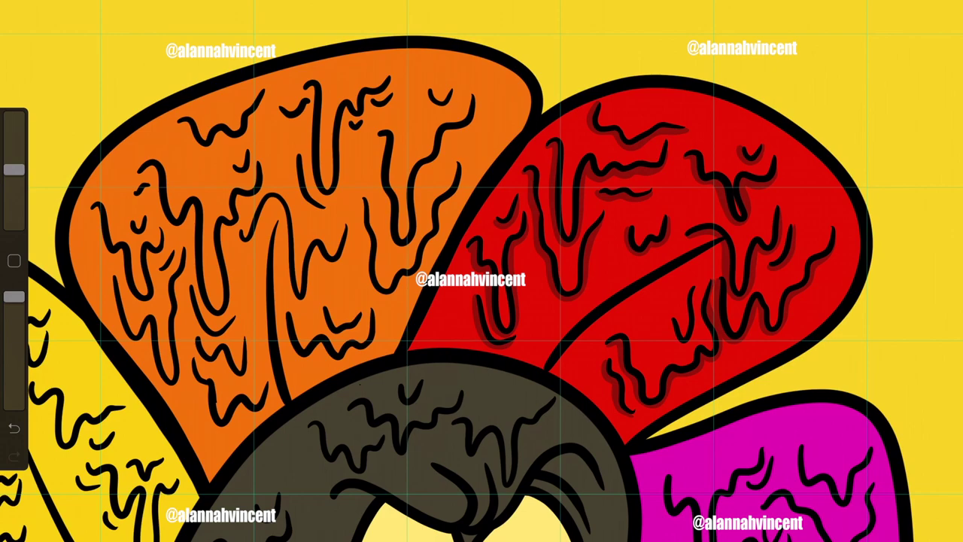
{"action": "left_click", "coordinate": [628, 119]}
{"action": "left_click", "coordinate": [944, 17]}
{"action": "left_click_drag", "start_coordinate": [890, 97], "coordinate": [892, 89]}
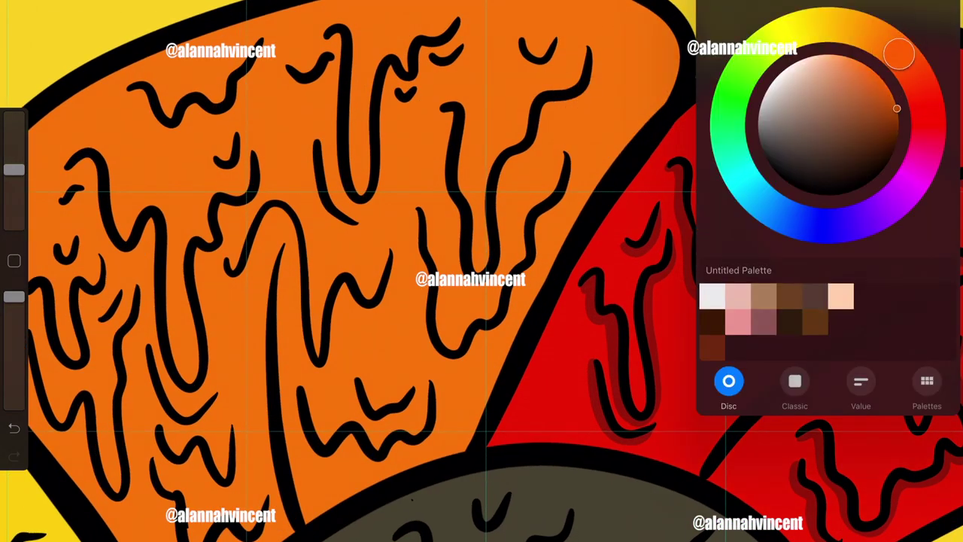
Shade the upper, middle and upper-left drip outlines on the orange petal
{"action": "left_click_drag", "start_coordinate": [519, 45], "coordinate": [553, 72]}
{"action": "mouse_move", "coordinate": [444, 113]}
{"action": "left_mouse_down"}
{"action": "mouse_move", "coordinate": [455, 267]}
{"action": "mouse_move", "coordinate": [554, 100]}
{"action": "mouse_move", "coordinate": [542, 220]}
{"action": "mouse_move", "coordinate": [436, 362]}
{"action": "mouse_move", "coordinate": [416, 210]}
{"action": "left_mouse_up"}
{"action": "mouse_move", "coordinate": [219, 280]}
{"action": "left_mouse_down"}
{"action": "mouse_move", "coordinate": [299, 310]}
{"action": "mouse_move", "coordinate": [396, 272]}
{"action": "left_mouse_up"}
{"action": "left_click_drag", "start_coordinate": [281, 64], "coordinate": [334, 90]}
{"action": "left_click_drag", "start_coordinate": [331, 36], "coordinate": [340, 162]}
{"action": "left_click_drag", "start_coordinate": [328, 116], "coordinate": [387, 205]}
{"action": "left_click_drag", "start_coordinate": [412, 50], "coordinate": [386, 120]}
{"action": "left_click_drag", "start_coordinate": [422, 56], "coordinate": [455, 36]}
{"action": "left_click_drag", "start_coordinate": [304, 136], "coordinate": [357, 230]}
{"action": "left_click_drag", "start_coordinate": [126, 91], "coordinate": [222, 136]}
{"action": "left_click_drag", "start_coordinate": [218, 122], "coordinate": [262, 50]}
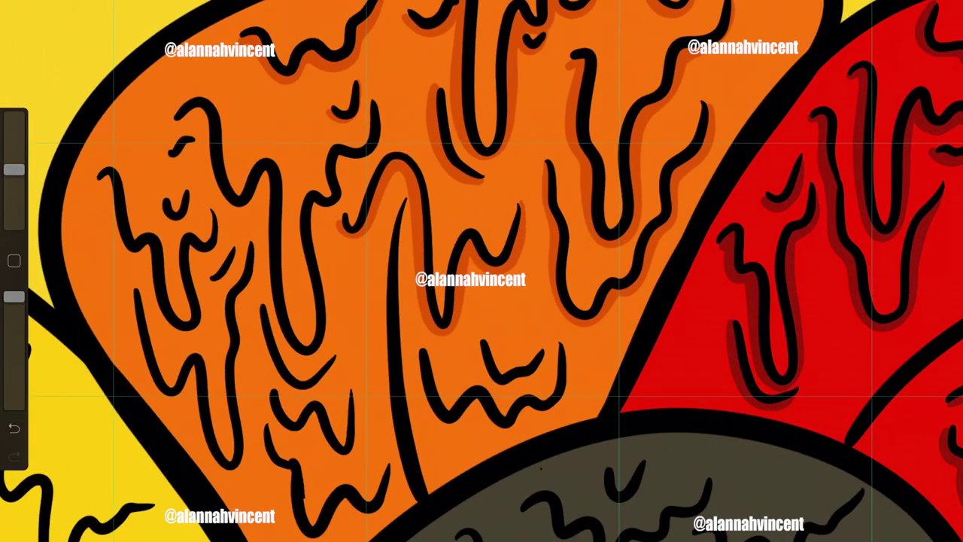
Shade the left, central and long drips on the orange petal in darker orange
{"action": "left_click_drag", "start_coordinate": [97, 177], "coordinate": [203, 334]}
{"action": "left_click_drag", "start_coordinate": [222, 221], "coordinate": [191, 295]}
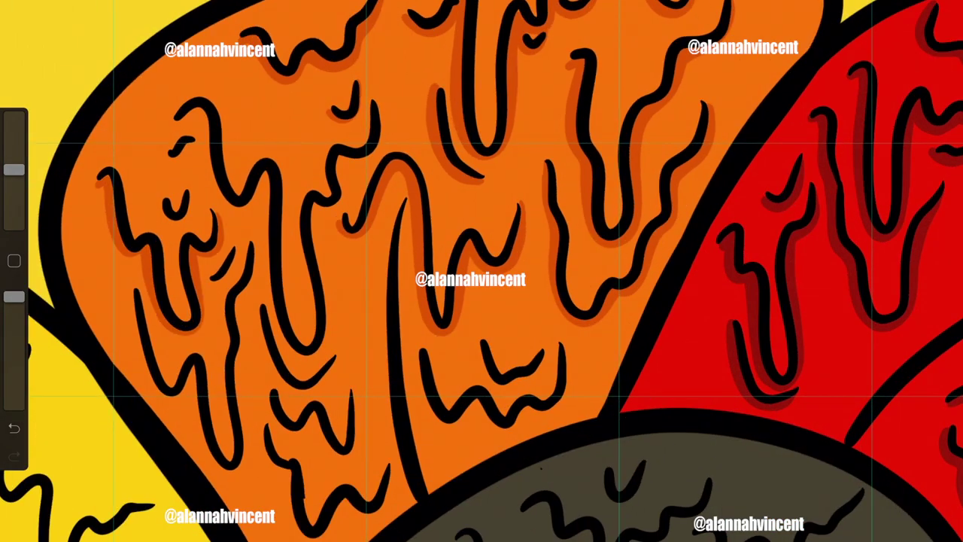
{"action": "left_click_drag", "start_coordinate": [177, 110], "coordinate": [212, 177]}
{"action": "mouse_move", "coordinate": [208, 171]}
{"action": "left_mouse_down"}
{"action": "mouse_move", "coordinate": [268, 210]}
{"action": "mouse_move", "coordinate": [265, 354]}
{"action": "left_mouse_up"}
{"action": "left_click_drag", "start_coordinate": [313, 205], "coordinate": [334, 352]}
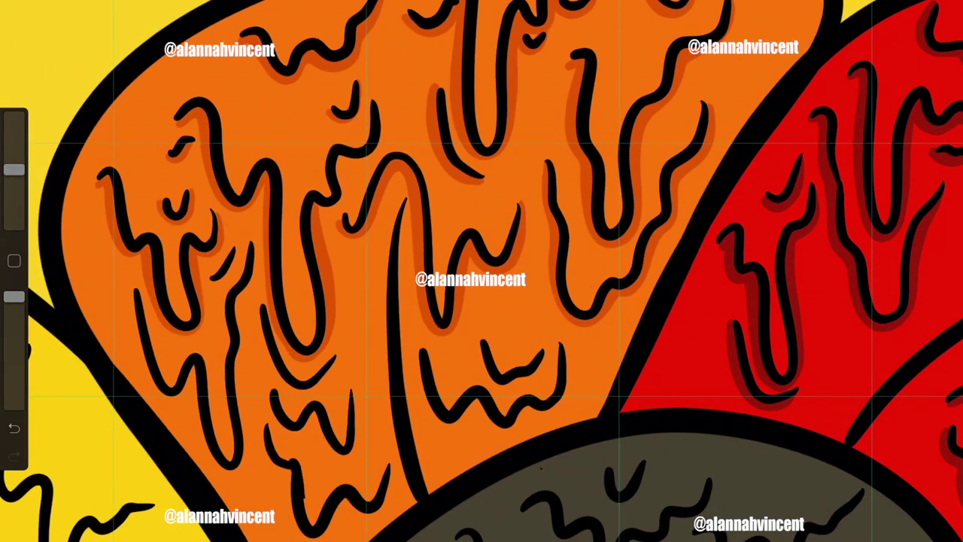
{"action": "left_click_drag", "start_coordinate": [319, 215], "coordinate": [383, 107]}
{"action": "left_click_drag", "start_coordinate": [254, 306], "coordinate": [325, 395]}
{"action": "left_click_drag", "start_coordinate": [262, 388], "coordinate": [295, 436]}
{"action": "left_click_drag", "start_coordinate": [297, 414], "coordinate": [353, 464]}
{"action": "left_click_drag", "start_coordinate": [355, 400], "coordinate": [358, 456]}
{"action": "left_click_drag", "start_coordinate": [128, 292], "coordinate": [189, 404]}
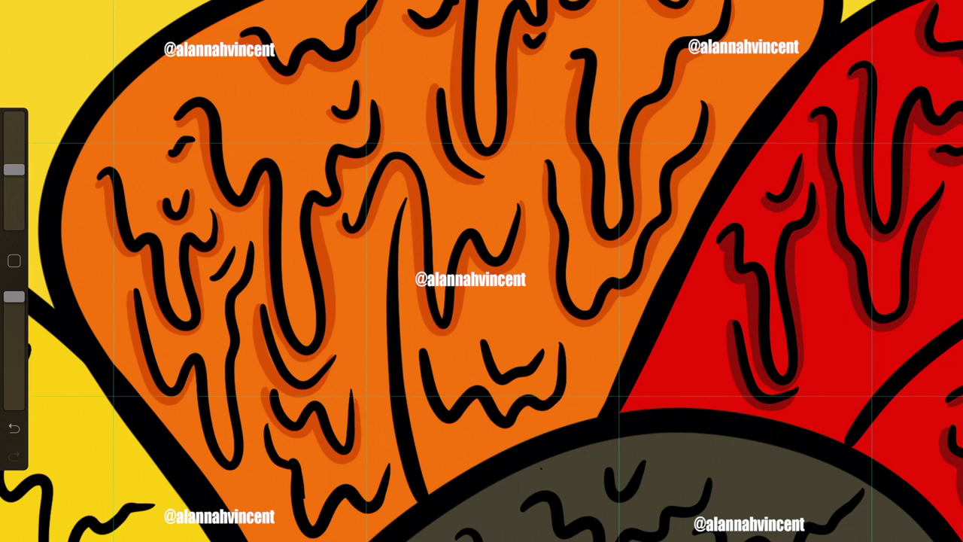
Shade the lower and right drip outlines on the orange petal
{"action": "left_click_drag", "start_coordinate": [190, 367], "coordinate": [245, 476]}
{"action": "left_click_drag", "start_coordinate": [248, 329], "coordinate": [236, 463]}
{"action": "left_click_drag", "start_coordinate": [261, 246], "coordinate": [236, 336]}
{"action": "left_click_drag", "start_coordinate": [256, 421], "coordinate": [353, 540]}
{"action": "left_click_drag", "start_coordinate": [346, 468], "coordinate": [393, 522]}
{"action": "mouse_move", "coordinate": [472, 340]}
{"action": "left_mouse_down"}
{"action": "mouse_move", "coordinate": [489, 380]}
{"action": "mouse_move", "coordinate": [543, 387]}
{"action": "left_mouse_up"}
{"action": "mouse_move", "coordinate": [413, 349]}
{"action": "left_mouse_down"}
{"action": "mouse_move", "coordinate": [468, 432]}
{"action": "mouse_move", "coordinate": [538, 434]}
{"action": "left_mouse_up"}
{"action": "left_click_drag", "start_coordinate": [373, 195], "coordinate": [405, 417]}
{"action": "left_click_drag", "start_coordinate": [377, 389], "coordinate": [415, 504]}
Bring the yellow petal into view and pick a dark olive shading colour
{"action": "scroll", "coordinate": [481, 271], "scroll_direction": "down", "scroll_amount": 3}
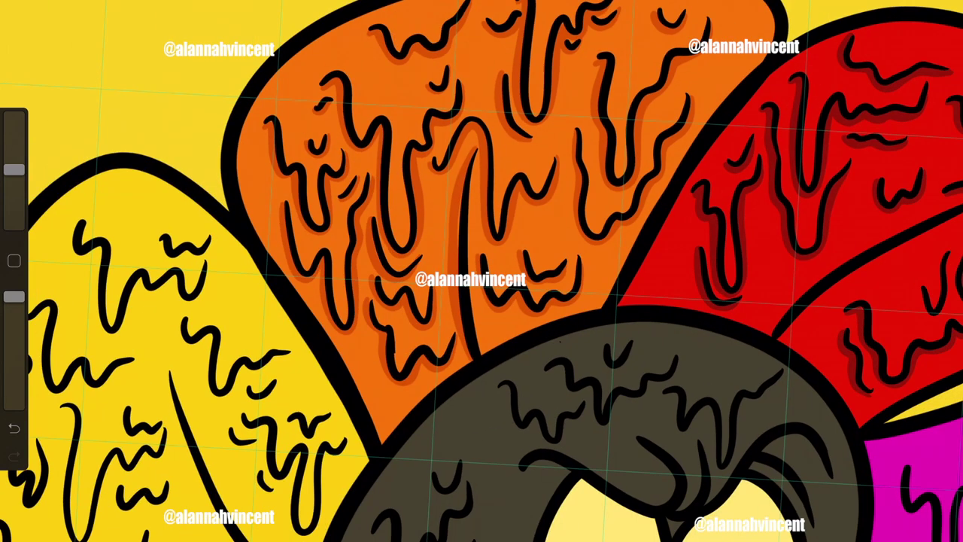
{"action": "left_click_drag", "start_coordinate": [481, 316], "coordinate": [482, 240]}
{"action": "left_click", "coordinate": [944, 15]}
{"action": "mouse_move", "coordinate": [873, 105]}
{"action": "left_mouse_down"}
{"action": "mouse_move", "coordinate": [880, 98]}
{"action": "mouse_move", "coordinate": [896, 106]}
{"action": "left_mouse_up"}
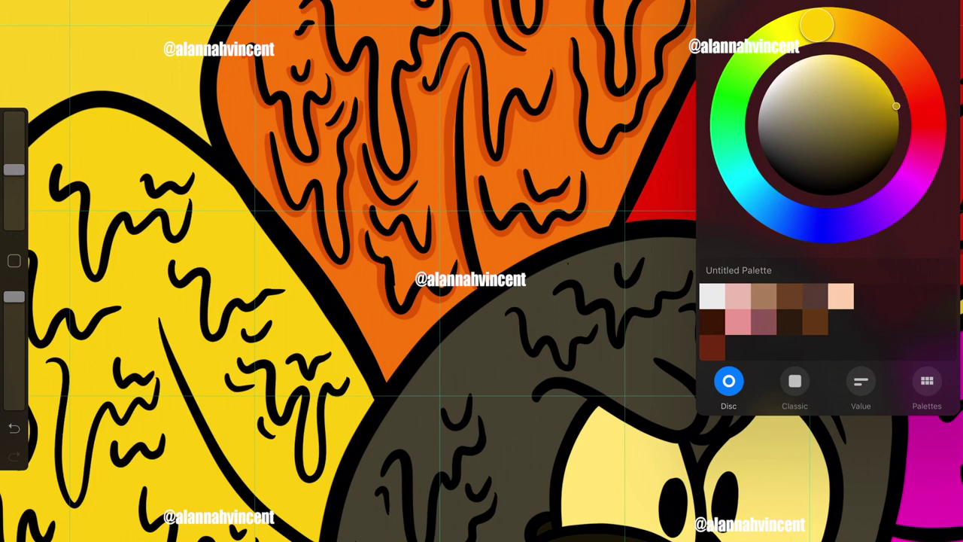
{"action": "scroll", "coordinate": [481, 271], "scroll_direction": "up", "scroll_amount": 3}
Paint olive shadows under the left, upper, central and far-left squiggles on the yellow petal
{"action": "mouse_move", "coordinate": [124, 162]}
{"action": "left_mouse_down"}
{"action": "mouse_move", "coordinate": [169, 282]}
{"action": "mouse_move", "coordinate": [267, 229]}
{"action": "left_mouse_up"}
{"action": "mouse_move", "coordinate": [177, 42]}
{"action": "left_mouse_down"}
{"action": "mouse_move", "coordinate": [219, 180]}
{"action": "mouse_move", "coordinate": [324, 109]}
{"action": "left_mouse_up"}
{"action": "left_click_drag", "start_coordinate": [354, 146], "coordinate": [295, 60]}
{"action": "left_click_drag", "start_coordinate": [120, 226], "coordinate": [101, 286]}
{"action": "mouse_move", "coordinate": [67, 255]}
{"action": "left_mouse_down"}
{"action": "mouse_move", "coordinate": [61, 320]}
{"action": "mouse_move", "coordinate": [113, 357]}
{"action": "left_mouse_up"}
{"action": "mouse_move", "coordinate": [98, 350]}
{"action": "left_mouse_down"}
{"action": "mouse_move", "coordinate": [128, 447]}
{"action": "mouse_move", "coordinate": [165, 346]}
{"action": "left_mouse_up"}
{"action": "left_click_drag", "start_coordinate": [184, 297], "coordinate": [256, 433]}
{"action": "left_click_drag", "start_coordinate": [274, 324], "coordinate": [320, 388]}
{"action": "mouse_move", "coordinate": [252, 398]}
{"action": "left_mouse_down"}
{"action": "mouse_move", "coordinate": [264, 440]}
{"action": "mouse_move", "coordinate": [331, 441]}
{"action": "left_mouse_up"}
{"action": "left_click_drag", "start_coordinate": [37, 365], "coordinate": [53, 429]}
{"action": "mouse_move", "coordinate": [38, 425]}
{"action": "left_mouse_down"}
{"action": "mouse_move", "coordinate": [102, 508]}
{"action": "mouse_move", "coordinate": [176, 538]}
{"action": "left_mouse_up"}
Shade under the yellow petal's long diagonal line and its central, lower and middle squiggles
{"action": "left_click_drag", "start_coordinate": [317, 242], "coordinate": [501, 538]}
{"action": "left_click_drag", "start_coordinate": [256, 290], "coordinate": [293, 339]}
{"action": "left_click_drag", "start_coordinate": [289, 313], "coordinate": [315, 337]}
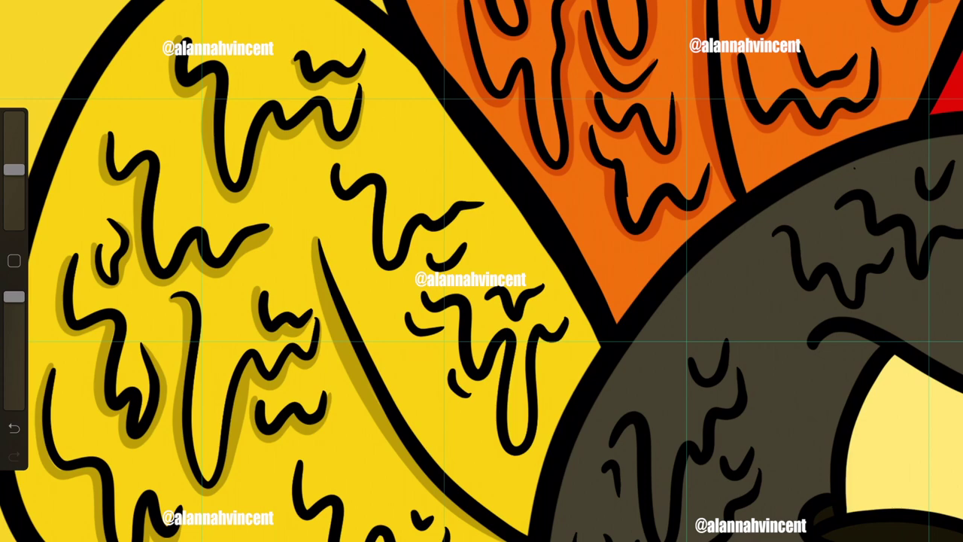
{"action": "left_click_drag", "start_coordinate": [290, 455], "coordinate": [295, 508]}
{"action": "left_click_drag", "start_coordinate": [288, 507], "coordinate": [331, 540]}
{"action": "mouse_move", "coordinate": [331, 170]}
{"action": "left_mouse_down"}
{"action": "mouse_move", "coordinate": [357, 207]}
{"action": "mouse_move", "coordinate": [474, 211]}
{"action": "left_mouse_up"}
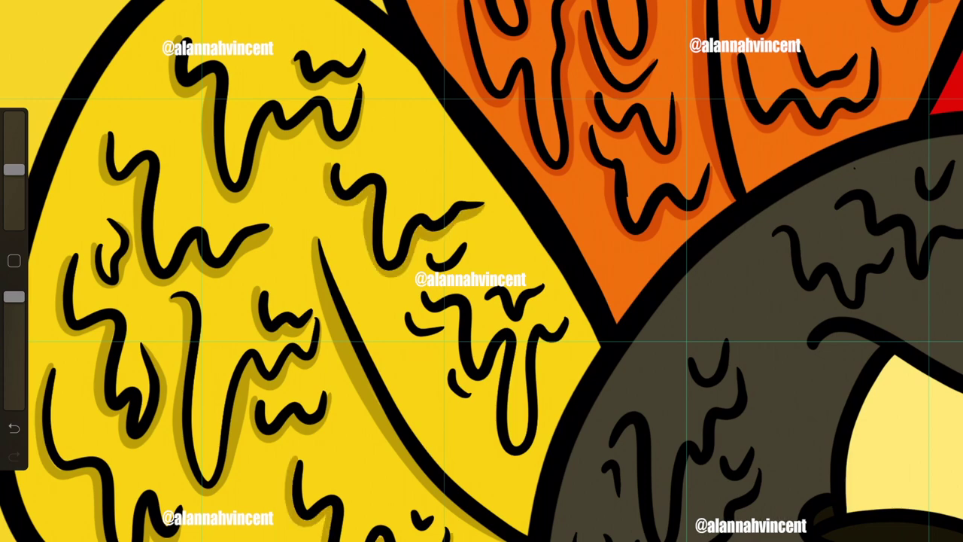
{"action": "left_click_drag", "start_coordinate": [418, 294], "coordinate": [459, 350]}
{"action": "mouse_move", "coordinate": [451, 338]}
{"action": "left_mouse_down"}
{"action": "mouse_move", "coordinate": [504, 385]}
{"action": "mouse_move", "coordinate": [545, 463]}
{"action": "left_mouse_up"}
{"action": "left_click_drag", "start_coordinate": [535, 322], "coordinate": [568, 402]}
{"action": "left_click_drag", "start_coordinate": [489, 297], "coordinate": [538, 327]}
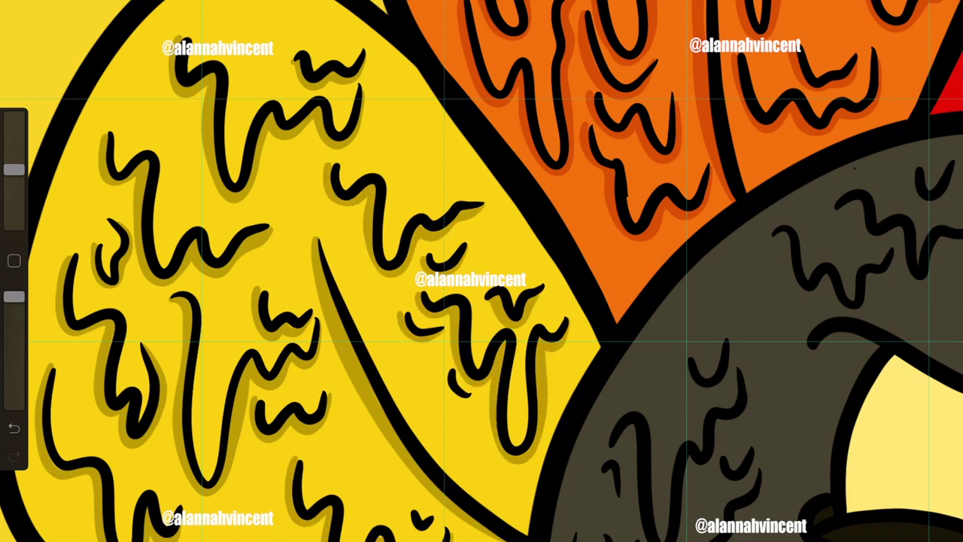
{"action": "left_click_drag", "start_coordinate": [440, 368], "coordinate": [470, 399]}
{"action": "scroll", "coordinate": [482, 270], "scroll_direction": "down", "scroll_amount": 10}
Sample the green petal's colour and darken it in the Colour Disc
{"action": "left_click", "coordinate": [473, 316]}
{"action": "left_click", "coordinate": [940, 11]}
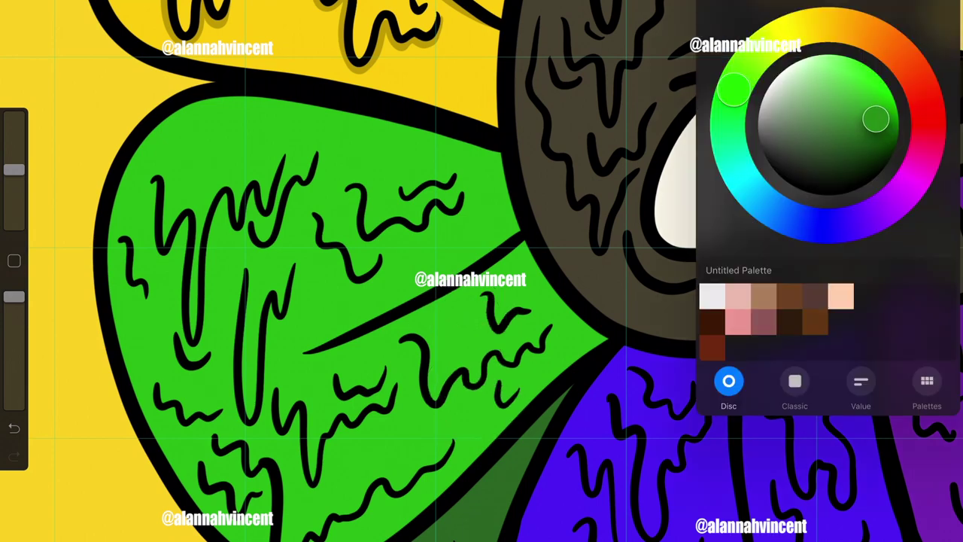
{"action": "left_click", "coordinate": [399, 195]}
{"action": "left_click", "coordinate": [940, 12]}
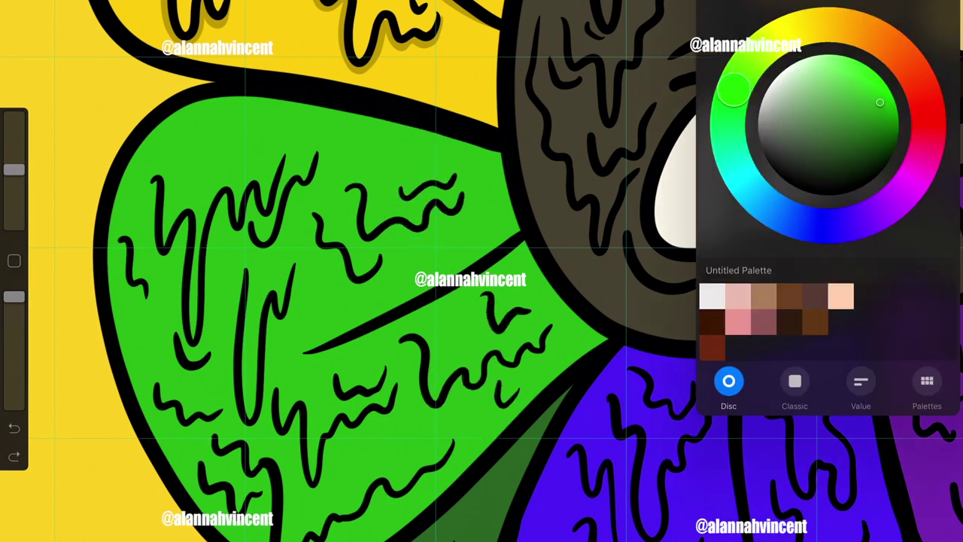
{"action": "left_click_drag", "start_coordinate": [889, 111], "coordinate": [899, 122]}
Paint dark-green shadows under the upper squiggles, long diagonal line and left lines
{"action": "left_click_drag", "start_coordinate": [395, 199], "coordinate": [432, 192]}
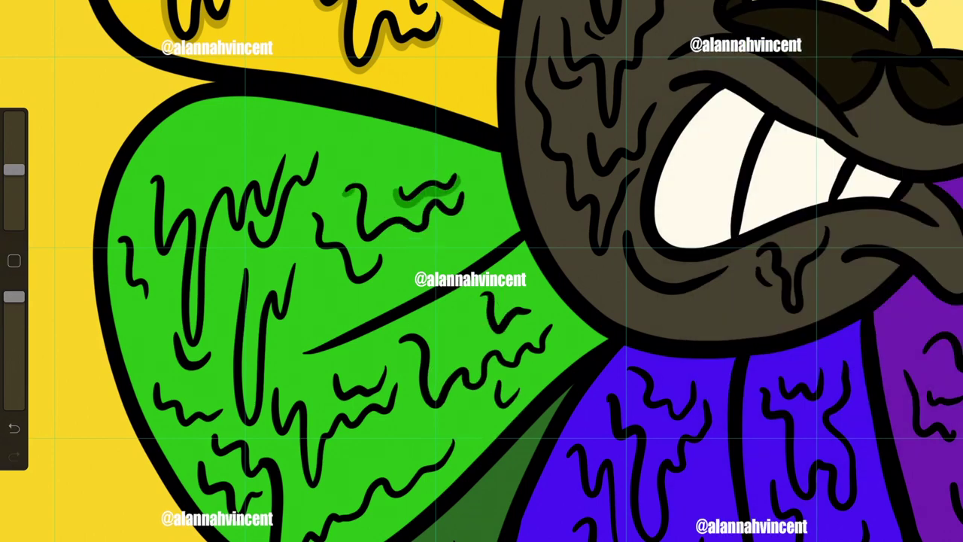
{"action": "left_click_drag", "start_coordinate": [346, 192], "coordinate": [432, 214]}
{"action": "left_click_drag", "start_coordinate": [519, 242], "coordinate": [308, 350]}
{"action": "mouse_move", "coordinate": [150, 182]}
{"action": "left_mouse_down"}
{"action": "mouse_move", "coordinate": [184, 278]}
{"action": "mouse_move", "coordinate": [225, 194]}
{"action": "mouse_move", "coordinate": [286, 159]}
{"action": "left_mouse_up"}
{"action": "left_click_drag", "start_coordinate": [249, 218], "coordinate": [315, 162]}
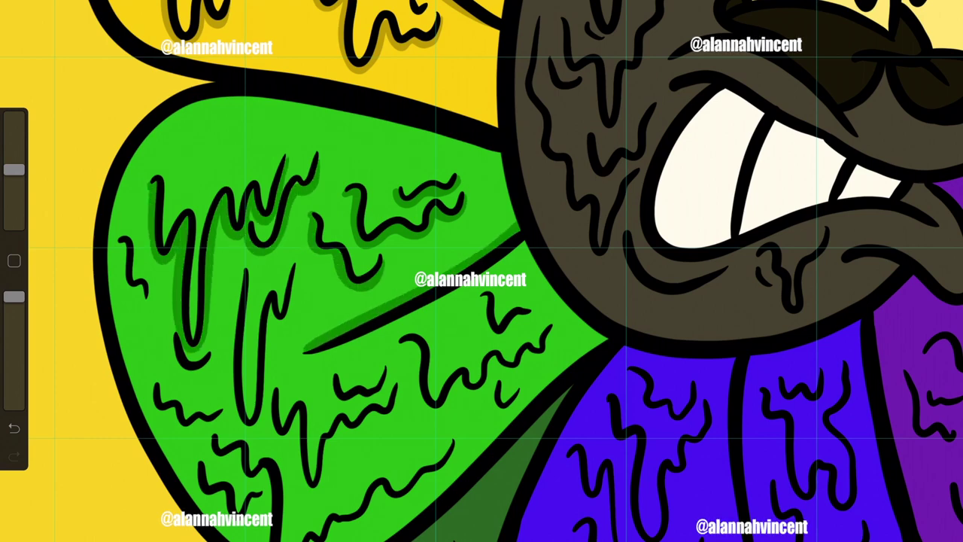
{"action": "left_click_drag", "start_coordinate": [242, 267], "coordinate": [267, 429]}
{"action": "mouse_move", "coordinate": [297, 267]}
{"action": "left_mouse_down"}
{"action": "mouse_move", "coordinate": [271, 432]}
{"action": "mouse_move", "coordinate": [343, 425]}
{"action": "left_mouse_up"}
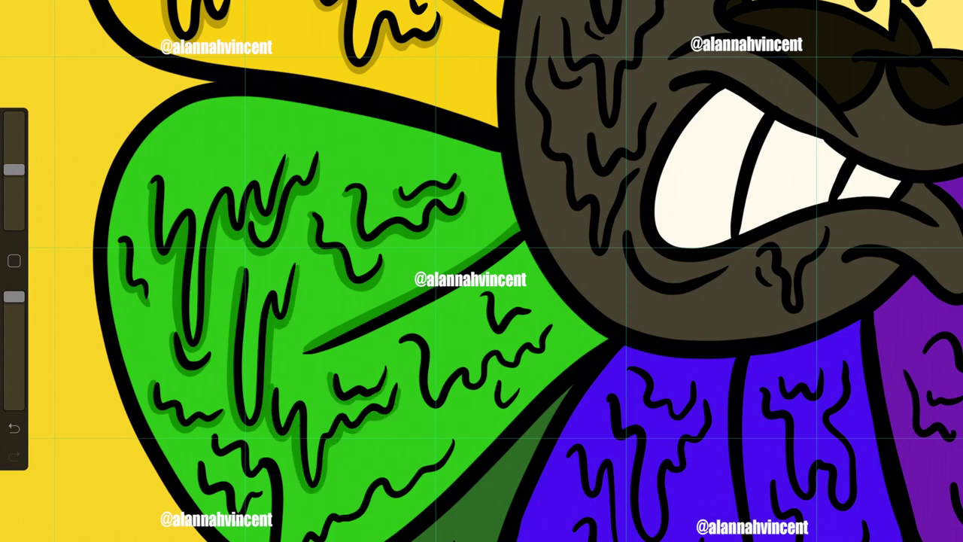
Shade the lower-middle, small and lower-left squiggles on the green petal
{"action": "left_click_drag", "start_coordinate": [401, 342], "coordinate": [425, 410]}
{"action": "left_click_drag", "start_coordinate": [422, 413], "coordinate": [485, 380]}
{"action": "left_click_drag", "start_coordinate": [481, 298], "coordinate": [502, 337]}
{"action": "left_click_drag", "start_coordinate": [519, 314], "coordinate": [530, 322]}
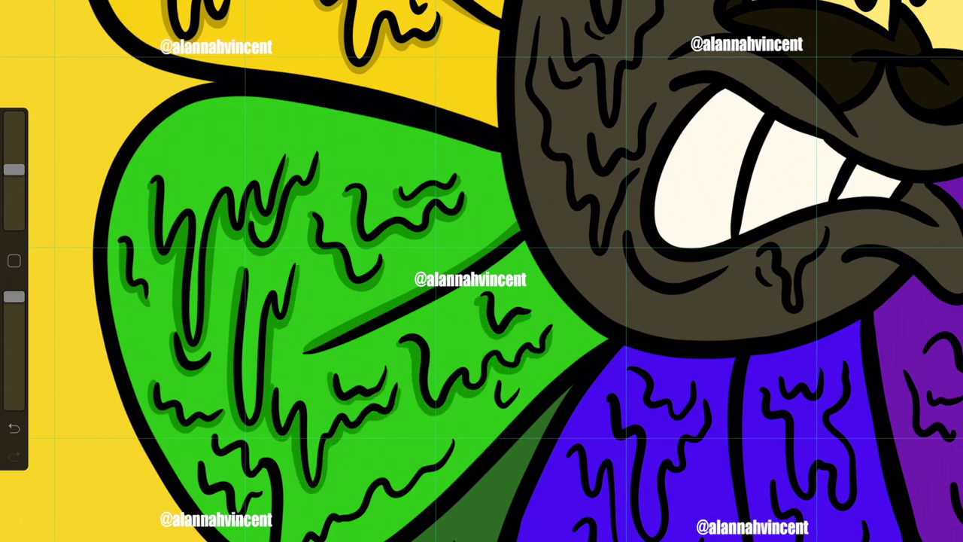
{"action": "left_click_drag", "start_coordinate": [208, 436], "coordinate": [239, 459]}
{"action": "left_click_drag", "start_coordinate": [267, 454], "coordinate": [256, 530]}
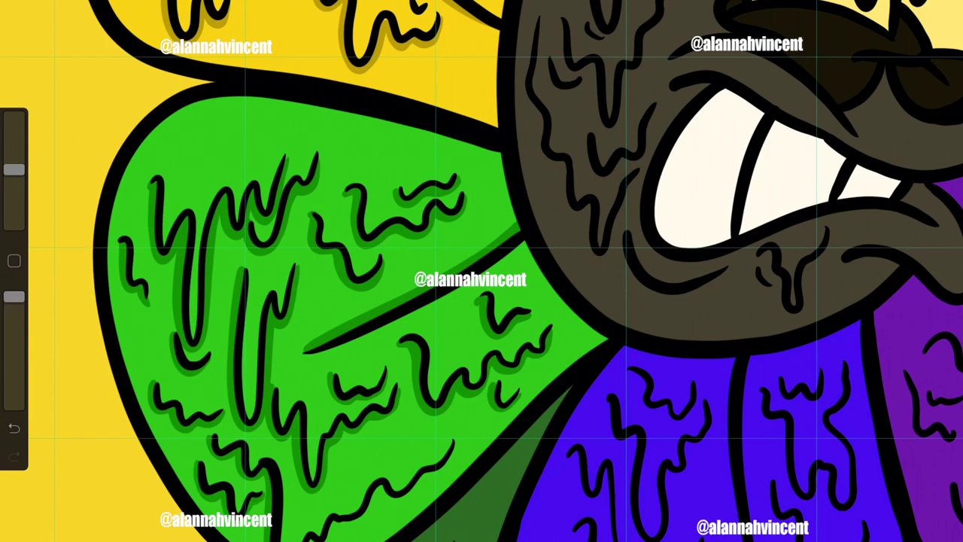
{"action": "left_click_drag", "start_coordinate": [482, 376], "coordinate": [241, 151]}
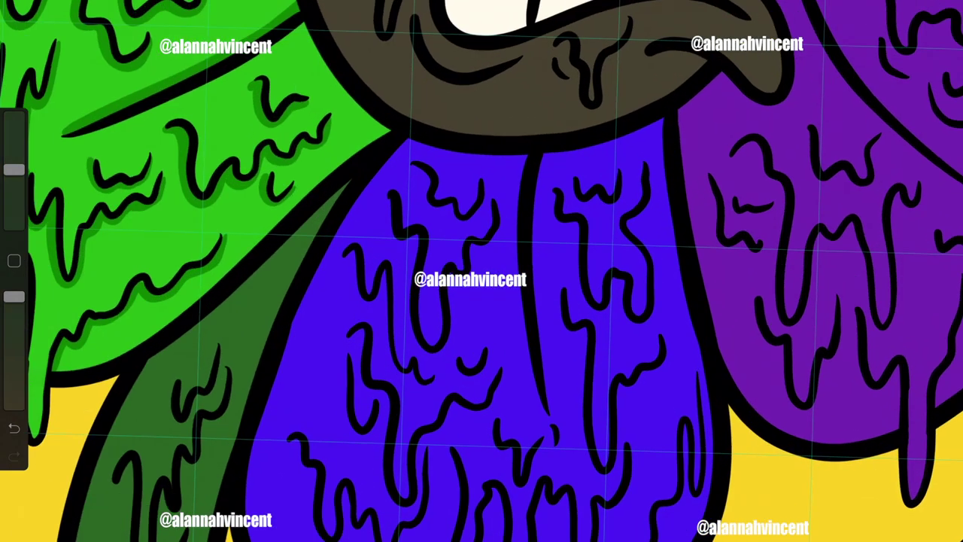
Choose a darker purple and shade the squiggles on the blue petal's left side
{"action": "left_click", "coordinate": [452, 363]}
{"action": "mouse_move", "coordinate": [867, 72]}
{"action": "left_mouse_down"}
{"action": "mouse_move", "coordinate": [862, 101]}
{"action": "mouse_move", "coordinate": [884, 104]}
{"action": "left_mouse_up"}
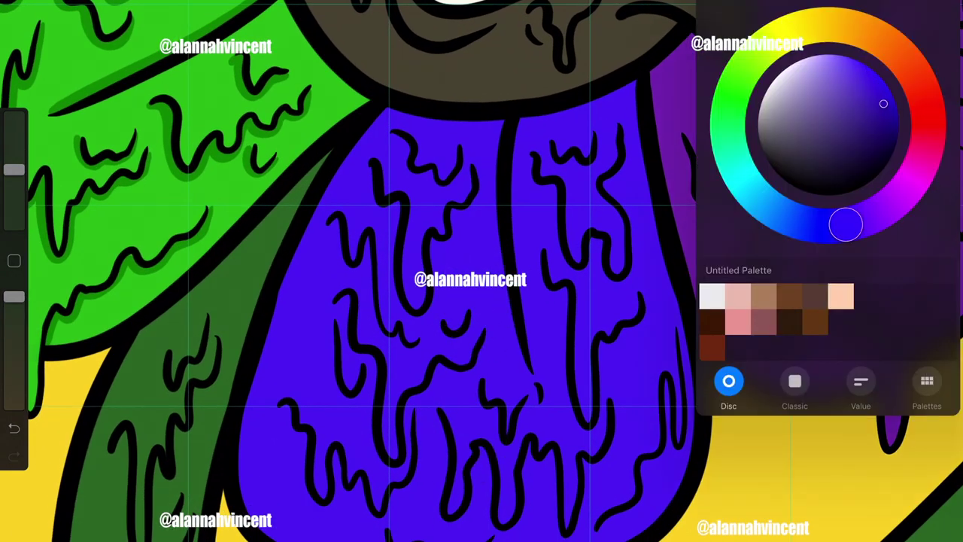
{"action": "left_click", "coordinate": [398, 140]}
{"action": "left_click_drag", "start_coordinate": [369, 164], "coordinate": [395, 214]}
{"action": "left_click_drag", "start_coordinate": [391, 211], "coordinate": [425, 322]}
{"action": "left_click_drag", "start_coordinate": [481, 172], "coordinate": [453, 227]}
{"action": "left_click_drag", "start_coordinate": [454, 229], "coordinate": [435, 302]}
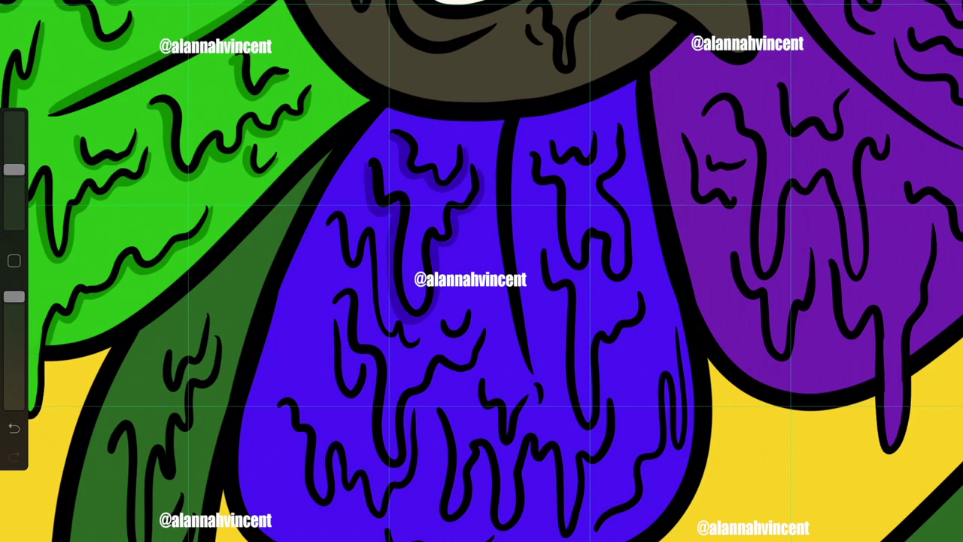
{"action": "left_click_drag", "start_coordinate": [335, 219], "coordinate": [344, 274]}
{"action": "left_click_drag", "start_coordinate": [354, 241], "coordinate": [377, 331]}
Shade the squiggles in the blue petal's centre, lower left and lower centre
{"action": "mouse_move", "coordinate": [339, 297]}
{"action": "left_mouse_down"}
{"action": "mouse_move", "coordinate": [380, 463]}
{"action": "mouse_move", "coordinate": [485, 352]}
{"action": "left_mouse_up"}
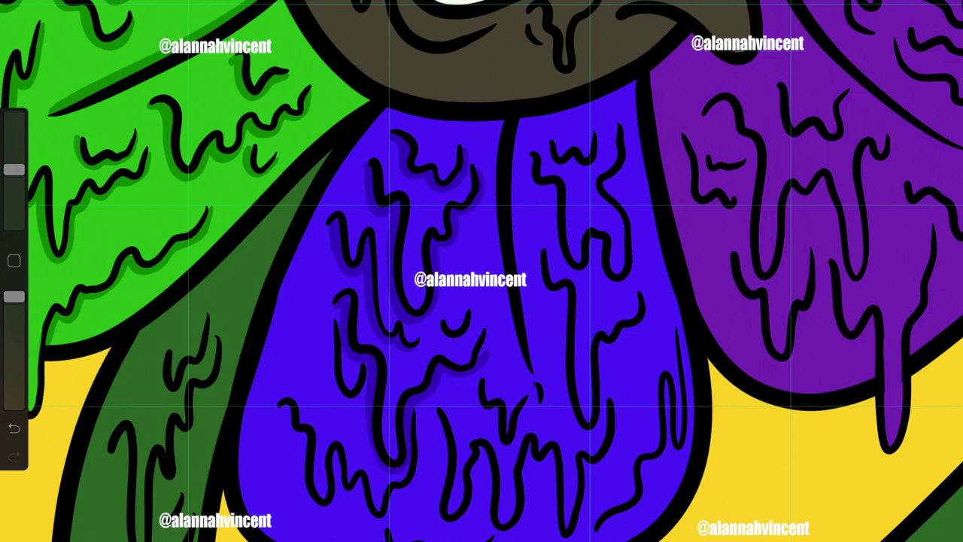
{"action": "left_click_drag", "start_coordinate": [331, 322], "coordinate": [351, 398]}
{"action": "mouse_move", "coordinate": [279, 406]}
{"action": "left_mouse_down"}
{"action": "mouse_move", "coordinate": [352, 504]}
{"action": "mouse_move", "coordinate": [391, 521]}
{"action": "left_mouse_up"}
{"action": "left_click_drag", "start_coordinate": [391, 412], "coordinate": [422, 504]}
{"action": "mouse_move", "coordinate": [432, 409]}
{"action": "left_mouse_down"}
{"action": "mouse_move", "coordinate": [447, 480]}
{"action": "mouse_move", "coordinate": [480, 526]}
{"action": "left_mouse_up"}
{"action": "left_click_drag", "start_coordinate": [486, 454], "coordinate": [530, 527]}
{"action": "mouse_move", "coordinate": [535, 452]}
{"action": "left_mouse_down"}
{"action": "mouse_move", "coordinate": [580, 536]}
{"action": "mouse_move", "coordinate": [615, 411]}
{"action": "left_mouse_up"}
Shade the squiggles across the blue petal's right side and right edge
{"action": "left_click_drag", "start_coordinate": [534, 254], "coordinate": [565, 298]}
{"action": "left_click_drag", "start_coordinate": [558, 296], "coordinate": [583, 432]}
{"action": "left_click_drag", "start_coordinate": [590, 342], "coordinate": [614, 432]}
{"action": "left_click_drag", "start_coordinate": [619, 297], "coordinate": [647, 346]}
{"action": "left_click_drag", "start_coordinate": [541, 188], "coordinate": [585, 273]}
{"action": "left_click_drag", "start_coordinate": [591, 240], "coordinate": [612, 284]}
{"action": "left_click_drag", "start_coordinate": [608, 134], "coordinate": [638, 284]}
{"action": "left_click_drag", "start_coordinate": [546, 144], "coordinate": [596, 171]}
{"action": "left_click_drag", "start_coordinate": [601, 460], "coordinate": [657, 530]}
{"action": "left_click_drag", "start_coordinate": [662, 382], "coordinate": [669, 460]}
{"action": "left_click_drag", "start_coordinate": [686, 344], "coordinate": [677, 451]}
Shade the purple petal's middle drips, W-shaped top drip, lower drips and long drip
{"action": "left_click_drag", "start_coordinate": [753, 301], "coordinate": [432, 324]}
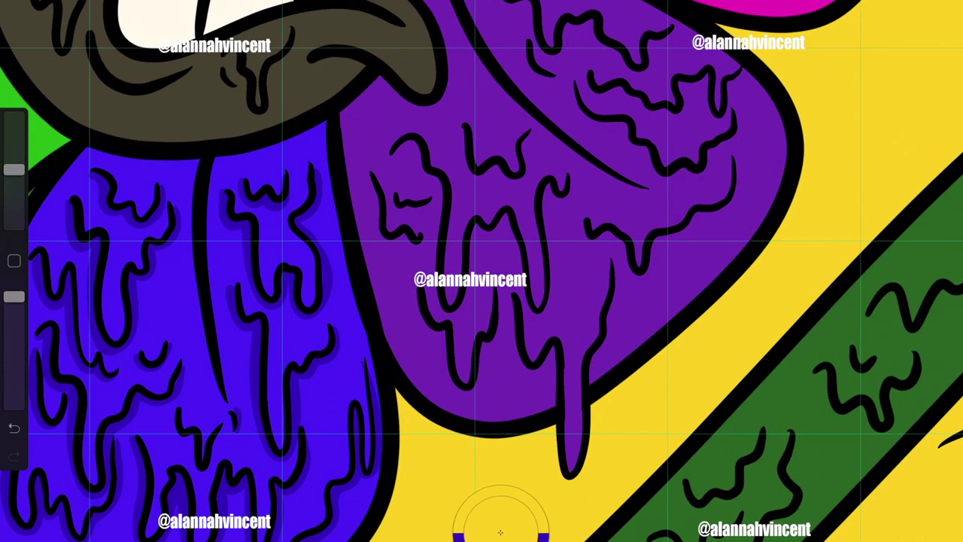
{"action": "left_click", "coordinate": [940, 15]}
{"action": "mouse_move", "coordinate": [396, 149]}
{"action": "left_mouse_down"}
{"action": "mouse_move", "coordinate": [420, 167]}
{"action": "mouse_move", "coordinate": [467, 315]}
{"action": "left_mouse_up"}
{"action": "left_click_drag", "start_coordinate": [471, 226], "coordinate": [552, 316]}
{"action": "left_click_drag", "start_coordinate": [547, 185], "coordinate": [543, 257]}
{"action": "left_click_drag", "start_coordinate": [466, 126], "coordinate": [461, 180]}
{"action": "left_click_drag", "start_coordinate": [493, 135], "coordinate": [530, 182]}
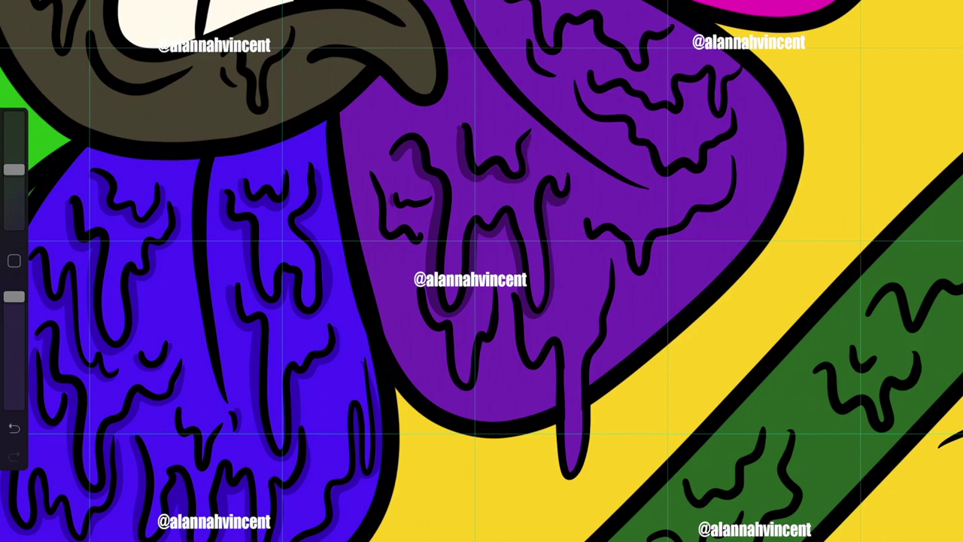
{"action": "left_click_drag", "start_coordinate": [420, 319], "coordinate": [460, 396]}
{"action": "left_click_drag", "start_coordinate": [496, 302], "coordinate": [479, 382]}
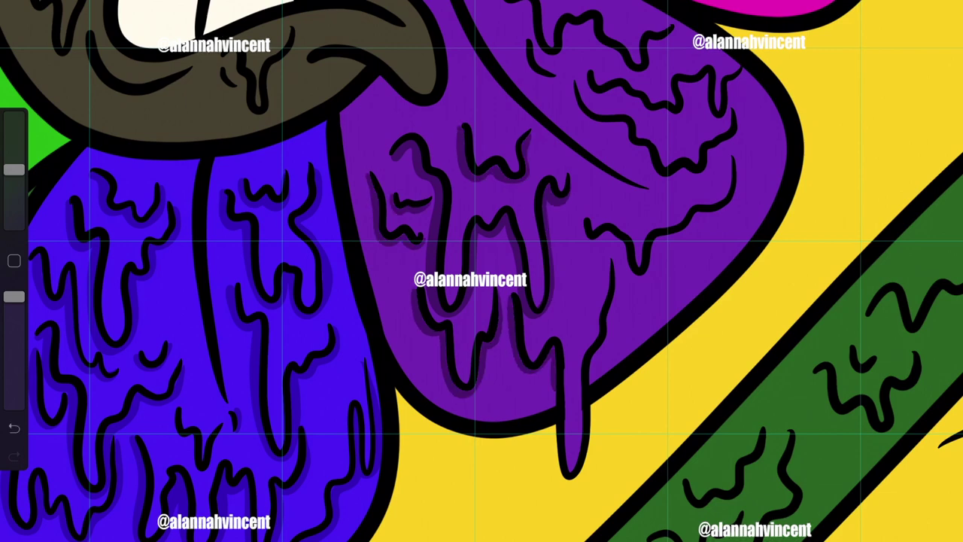
{"action": "left_click_drag", "start_coordinate": [554, 363], "coordinate": [554, 405]}
{"action": "left_click_drag", "start_coordinate": [619, 271], "coordinate": [594, 376]}
{"action": "left_click_drag", "start_coordinate": [579, 224], "coordinate": [625, 271]}
Undo a stray stroke, then shade the purple petal's right squiggles, diagonal line and head edge
{"action": "key", "text": "ctrl+z"}
{"action": "left_click_drag", "start_coordinate": [576, 218], "coordinate": [596, 247]}
{"action": "left_click_drag", "start_coordinate": [596, 232], "coordinate": [632, 272]}
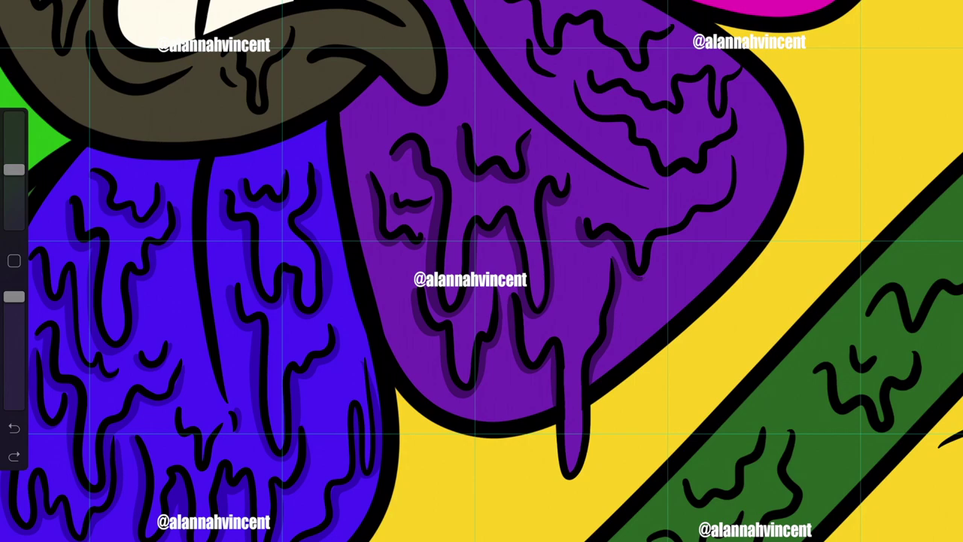
{"action": "left_click_drag", "start_coordinate": [700, 220], "coordinate": [632, 277]}
{"action": "left_click_drag", "start_coordinate": [738, 155], "coordinate": [703, 224]}
{"action": "left_click_drag", "start_coordinate": [454, 29], "coordinate": [636, 190]}
{"action": "mouse_move", "coordinate": [433, 4]}
{"action": "left_mouse_down"}
{"action": "mouse_move", "coordinate": [446, 105]}
{"action": "mouse_move", "coordinate": [342, 117]}
{"action": "left_mouse_up"}
{"action": "scroll", "coordinate": [482, 271], "scroll_direction": "up", "scroll_amount": 5}
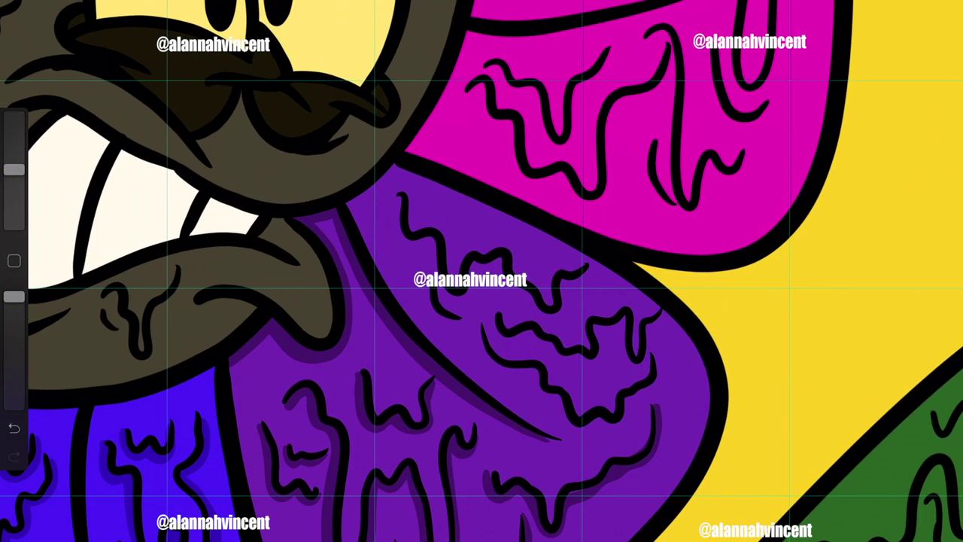
Shade the remaining squiggles and curved line on the upper purple petal
{"action": "left_click_drag", "start_coordinate": [390, 167], "coordinate": [402, 249]}
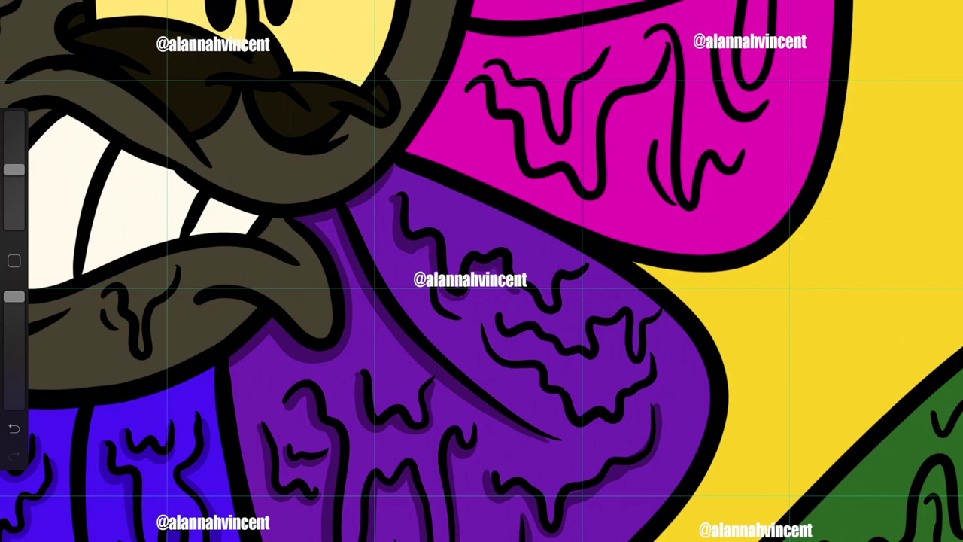
{"action": "mouse_move", "coordinate": [489, 313]}
{"action": "left_mouse_down"}
{"action": "mouse_move", "coordinate": [570, 359]}
{"action": "mouse_move", "coordinate": [663, 315]}
{"action": "mouse_move", "coordinate": [596, 436]}
{"action": "mouse_move", "coordinate": [660, 362]}
{"action": "left_mouse_up"}
{"action": "scroll", "coordinate": [482, 271], "scroll_direction": "up", "scroll_amount": 5}
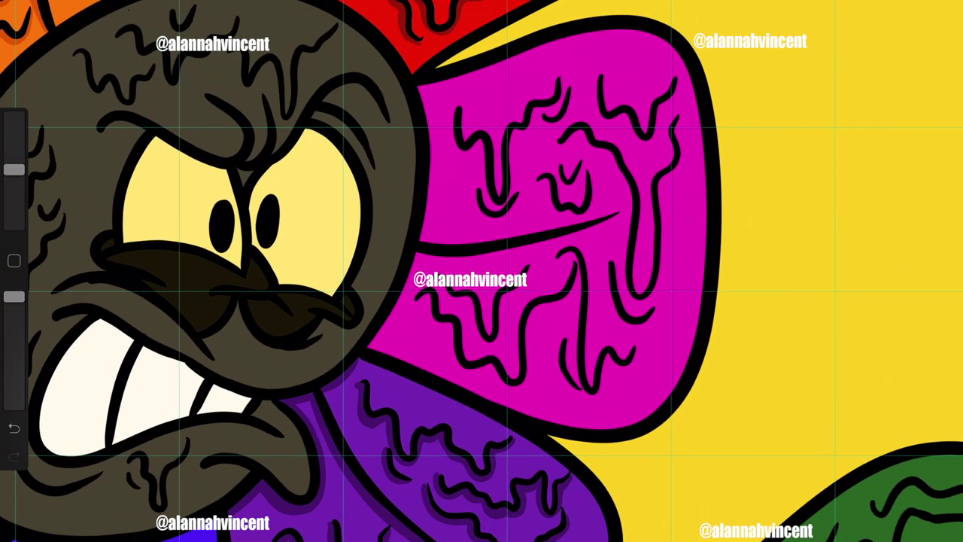
Darken the colour and shade the magenta petal's left, central and upper-right drips
{"action": "left_click", "coordinate": [944, 15]}
{"action": "left_click", "coordinate": [889, 111]}
{"action": "left_click_drag", "start_coordinate": [452, 110], "coordinate": [486, 207]}
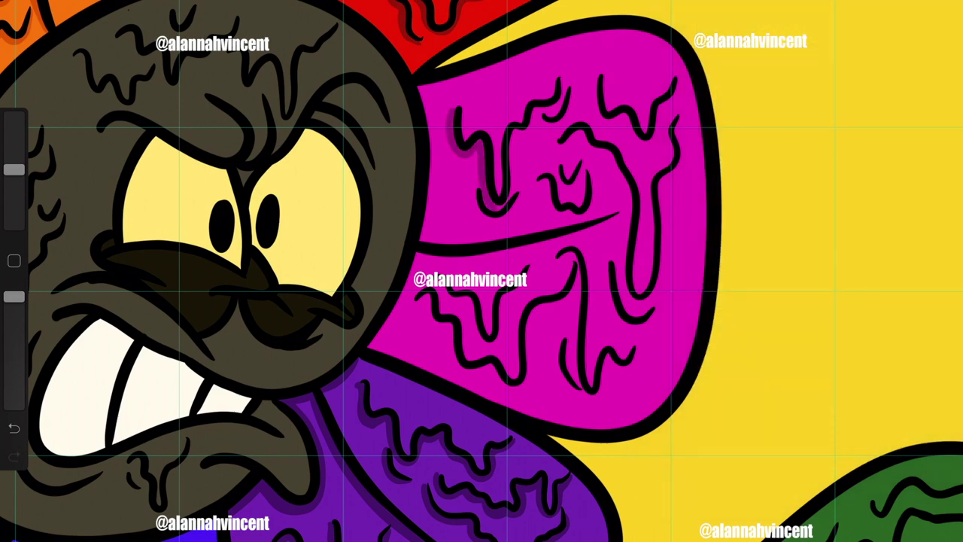
{"action": "mouse_move", "coordinate": [568, 132]}
{"action": "left_mouse_down"}
{"action": "mouse_move", "coordinate": [624, 263]}
{"action": "mouse_move", "coordinate": [665, 194]}
{"action": "left_mouse_up"}
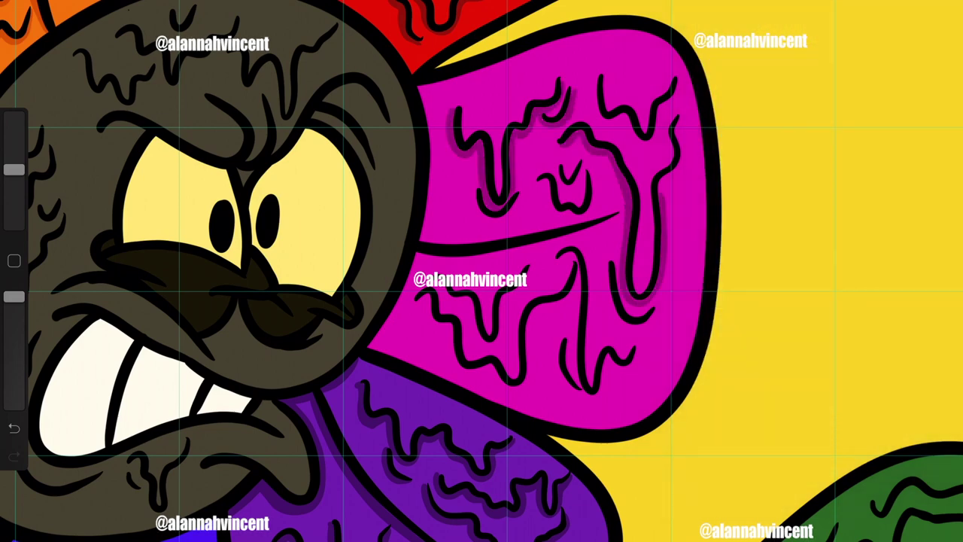
{"action": "left_click_drag", "start_coordinate": [594, 97], "coordinate": [677, 82]}
{"action": "left_click_drag", "start_coordinate": [546, 192], "coordinate": [594, 218]}
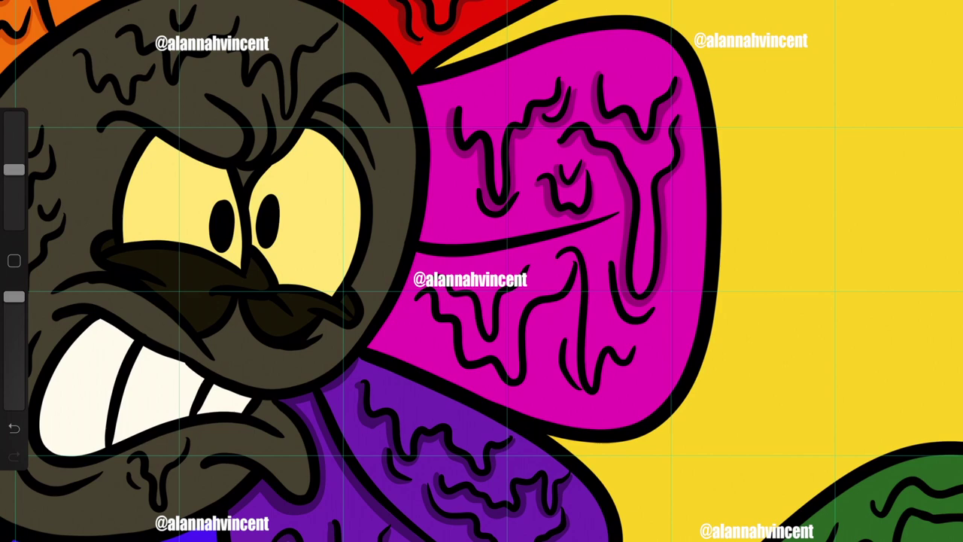
Shade the magenta petal's lower and right drips and its long diagonal line
{"action": "left_click_drag", "start_coordinate": [438, 290], "coordinate": [474, 316]}
{"action": "left_click_drag", "start_coordinate": [466, 290], "coordinate": [522, 346]}
{"action": "mouse_move", "coordinate": [427, 316]}
{"action": "left_mouse_down"}
{"action": "mouse_move", "coordinate": [523, 385]}
{"action": "mouse_move", "coordinate": [560, 254]}
{"action": "mouse_move", "coordinate": [575, 385]}
{"action": "left_mouse_up"}
{"action": "left_click_drag", "start_coordinate": [606, 263], "coordinate": [658, 327]}
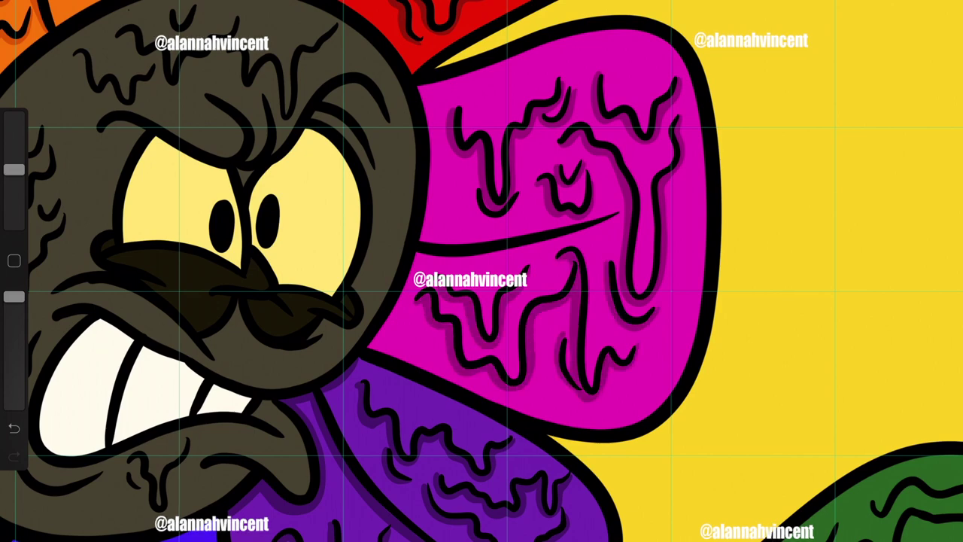
{"action": "mouse_move", "coordinate": [415, 263]}
{"action": "left_mouse_down"}
{"action": "mouse_move", "coordinate": [617, 218]}
{"action": "mouse_move", "coordinate": [376, 105]}
{"action": "left_mouse_up"}
{"action": "scroll", "coordinate": [481, 271], "scroll_direction": "up", "scroll_amount": 5}
Start red petal shadows along its diagonal line and its border with the head
{"action": "left_click_drag", "start_coordinate": [530, 38], "coordinate": [402, 105]}
{"action": "mouse_move", "coordinate": [218, 143]}
{"action": "left_mouse_down"}
{"action": "mouse_move", "coordinate": [433, 230]}
{"action": "mouse_move", "coordinate": [459, 308]}
{"action": "mouse_move", "coordinate": [406, 500]}
{"action": "left_mouse_up"}
{"action": "left_click", "coordinate": [527, 34]}
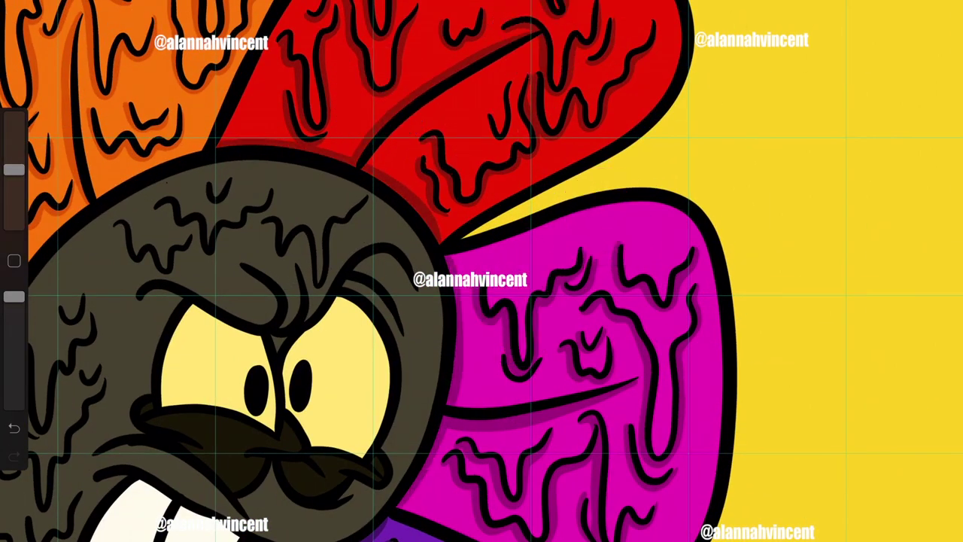
Sample the orange petal's colour, shade its edges, and shade the red petal's lower-right edge
{"action": "scroll", "coordinate": [481, 270], "scroll_direction": "left", "scroll_amount": 5}
{"action": "left_click", "coordinate": [305, 145]}
{"action": "mouse_move", "coordinate": [259, 267]}
{"action": "left_mouse_down"}
{"action": "mouse_move", "coordinate": [361, 173]}
{"action": "mouse_move", "coordinate": [436, 147]}
{"action": "left_mouse_up"}
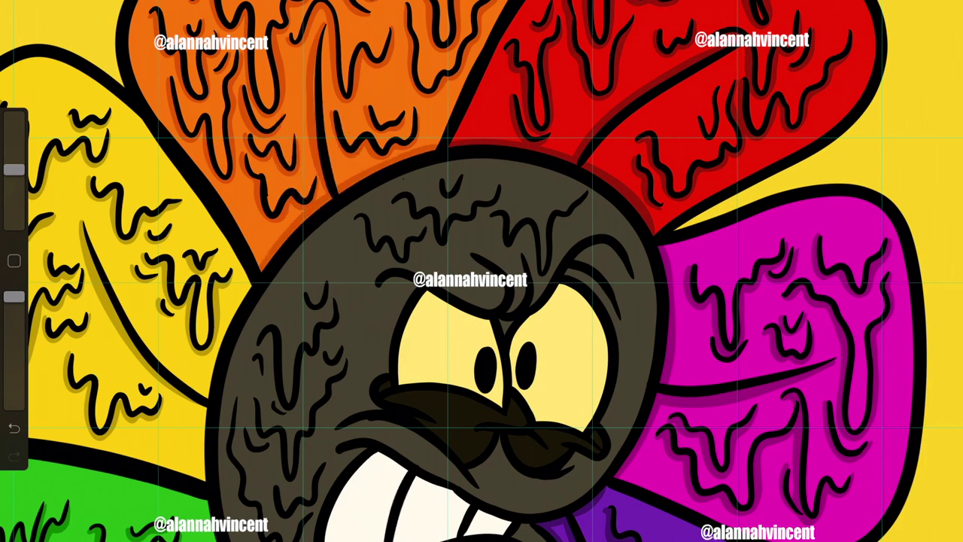
{"action": "scroll", "coordinate": [481, 270], "scroll_direction": "up", "scroll_amount": 3}
{"action": "left_click_drag", "start_coordinate": [500, 11], "coordinate": [376, 245]}
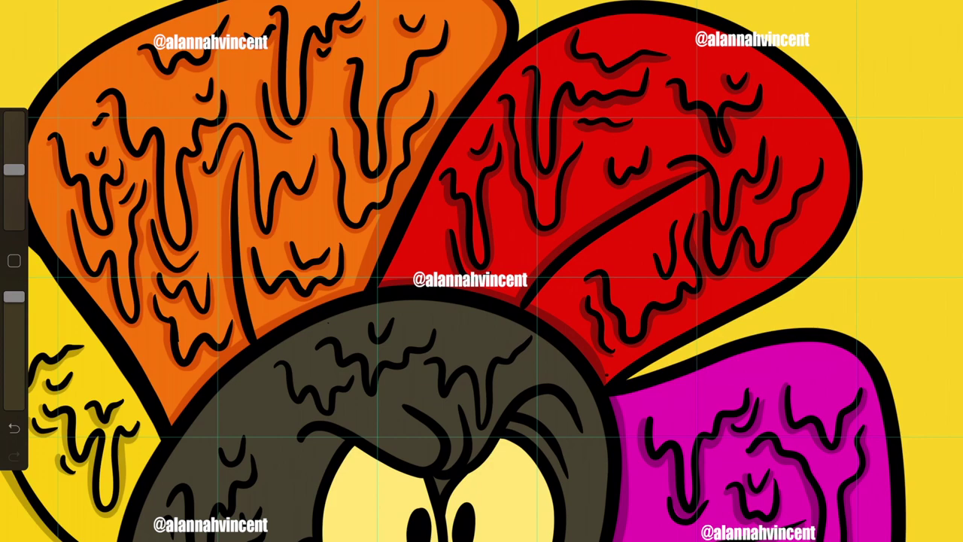
{"action": "left_click_drag", "start_coordinate": [606, 370], "coordinate": [845, 140]}
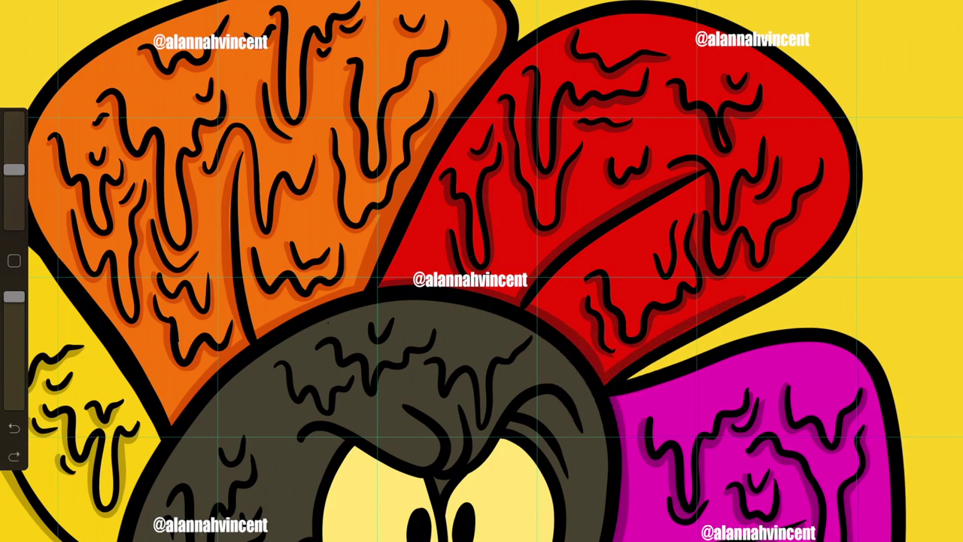
Shade the yellow petal's upper-right edge, the green petal's edges and the blue petal's left edge
{"action": "scroll", "coordinate": [482, 271], "scroll_direction": "down", "scroll_amount": 3}
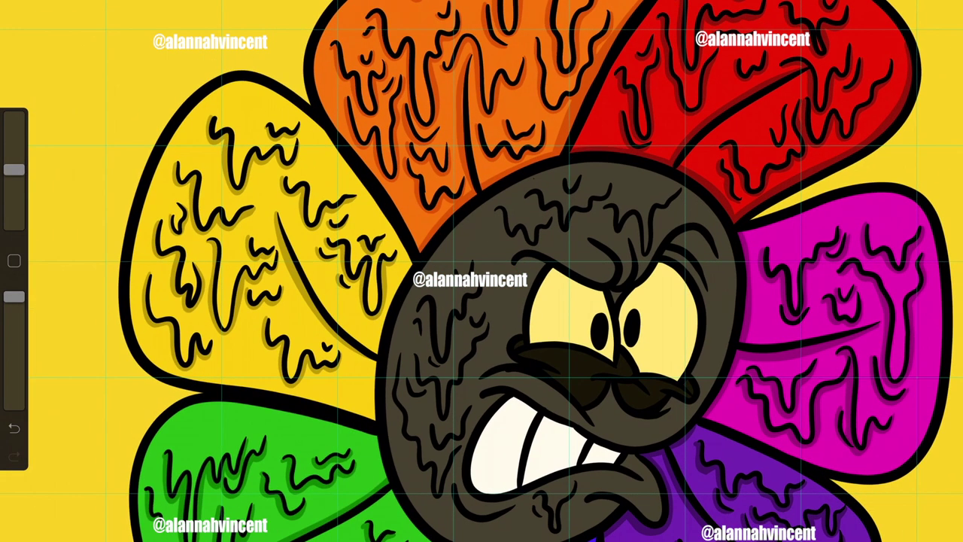
{"action": "left_click_drag", "start_coordinate": [248, 86], "coordinate": [402, 256]}
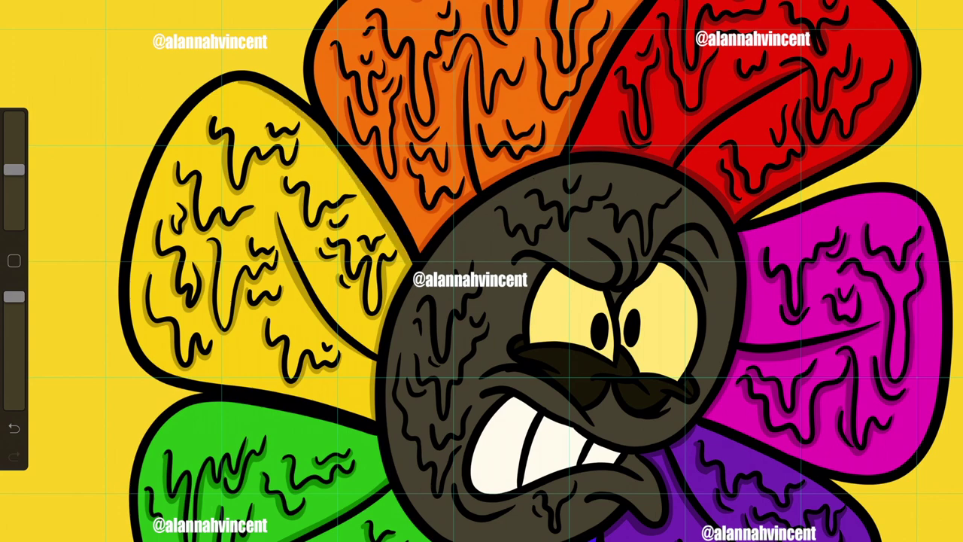
{"action": "scroll", "coordinate": [482, 271], "scroll_direction": "up", "scroll_amount": 2}
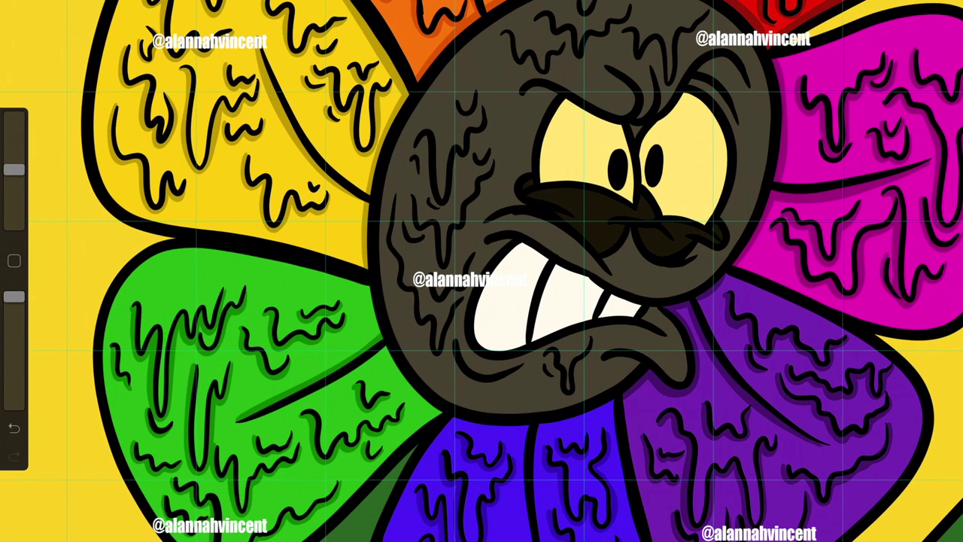
{"action": "left_click_drag", "start_coordinate": [370, 290], "coordinate": [436, 410]}
{"action": "mouse_move", "coordinate": [361, 290]}
{"action": "left_mouse_down"}
{"action": "mouse_move", "coordinate": [210, 253]}
{"action": "mouse_move", "coordinate": [125, 250]}
{"action": "left_mouse_up"}
{"action": "scroll", "coordinate": [481, 271], "scroll_direction": "down", "scroll_amount": 5}
{"action": "left_click", "coordinate": [372, 298]}
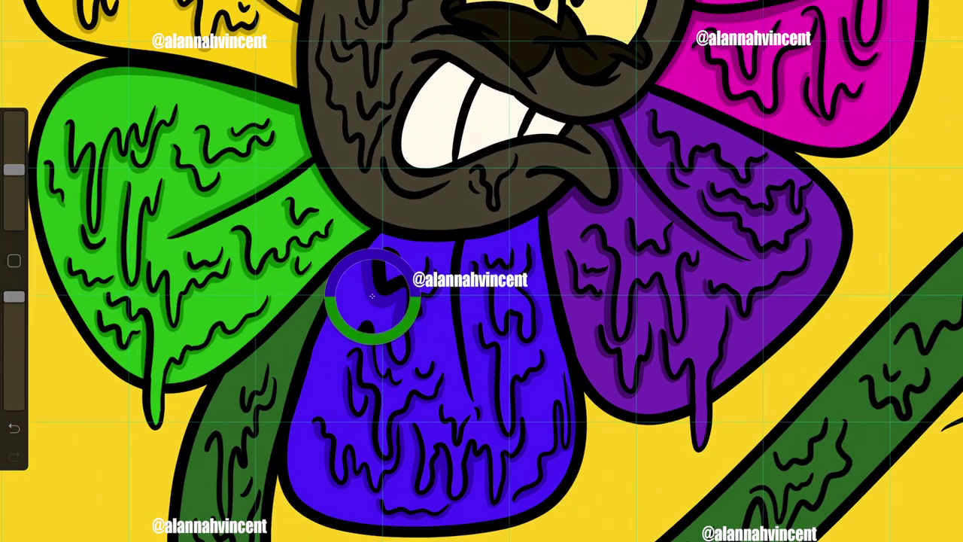
{"action": "mouse_move", "coordinate": [353, 271]}
{"action": "left_mouse_down"}
{"action": "mouse_move", "coordinate": [295, 447]}
{"action": "mouse_move", "coordinate": [308, 511]}
{"action": "mouse_move", "coordinate": [565, 216]}
{"action": "mouse_move", "coordinate": [572, 387]}
{"action": "left_mouse_up"}
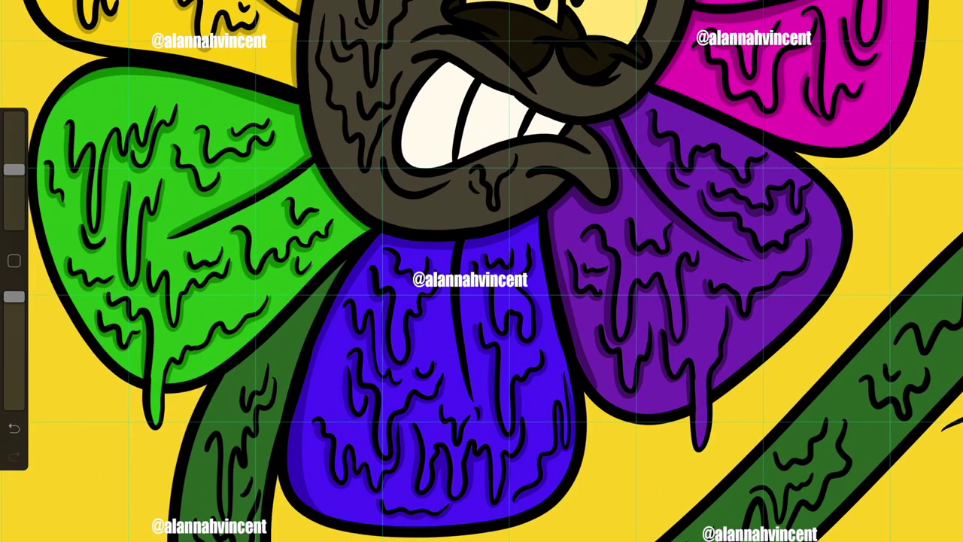
Sample the stem's green and darken it in the colour picker
{"action": "scroll", "coordinate": [482, 270], "scroll_direction": "down", "scroll_amount": 3}
{"action": "left_click", "coordinate": [635, 415]}
{"action": "mouse_move", "coordinate": [849, 135]}
{"action": "left_mouse_down"}
{"action": "mouse_move", "coordinate": [875, 146]}
{"action": "mouse_move", "coordinate": [868, 154]}
{"action": "left_mouse_up"}
{"action": "left_click", "coordinate": [289, 249]}
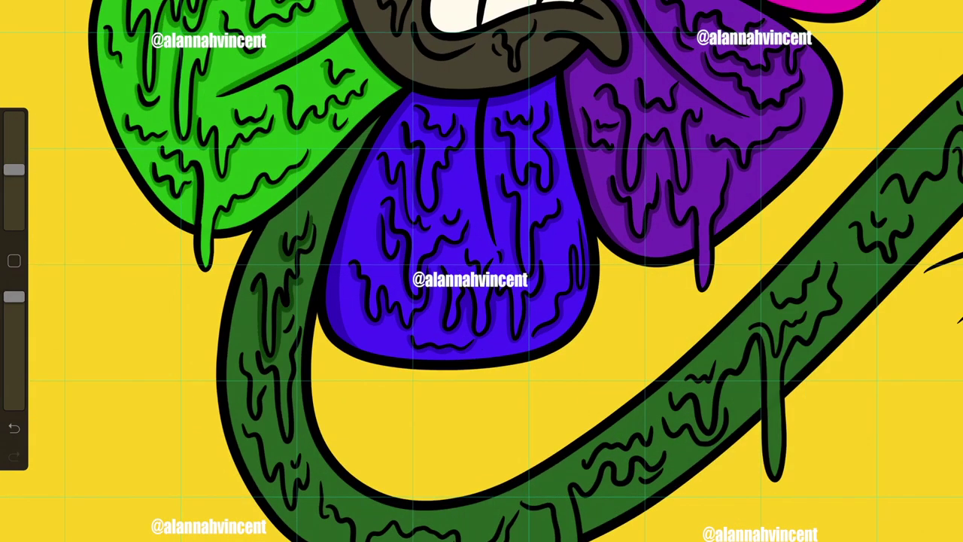
Shade the stem's inner left edge, lower-curve drips and right-section wavy lines
{"action": "left_click_drag", "start_coordinate": [278, 445], "coordinate": [298, 350]}
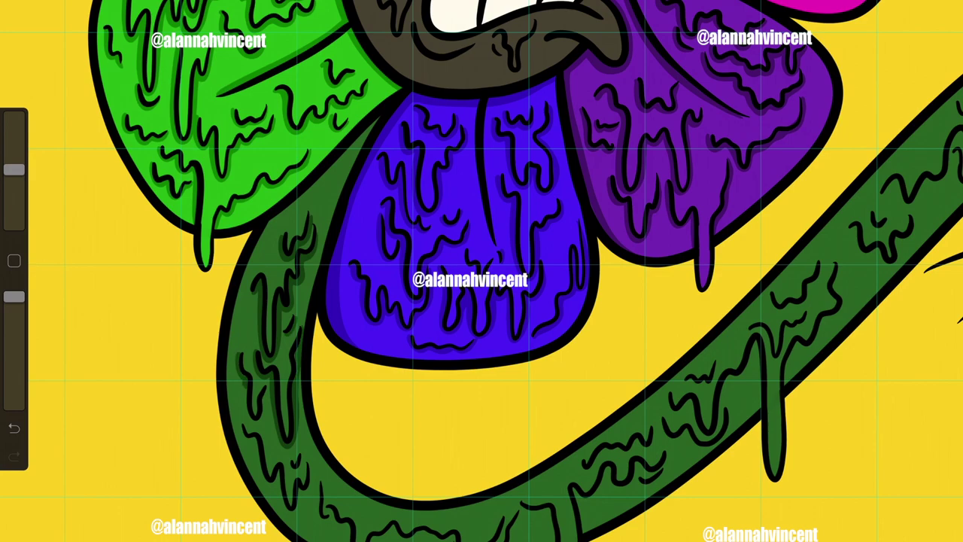
{"action": "scroll", "coordinate": [481, 270], "scroll_direction": "down", "scroll_amount": 5}
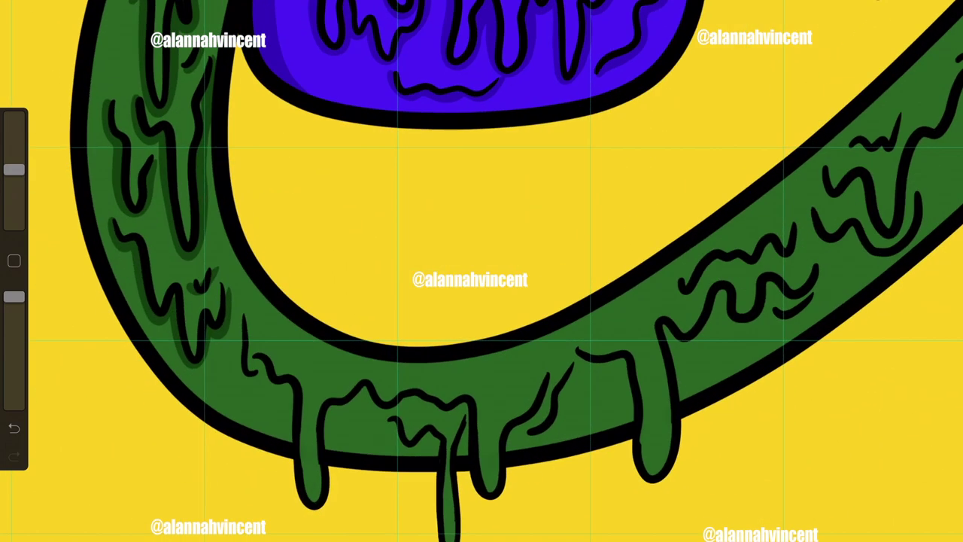
{"action": "mouse_move", "coordinate": [238, 348]}
{"action": "left_mouse_down"}
{"action": "mouse_move", "coordinate": [291, 437]}
{"action": "mouse_move", "coordinate": [372, 388]}
{"action": "mouse_move", "coordinate": [466, 450]}
{"action": "left_mouse_up"}
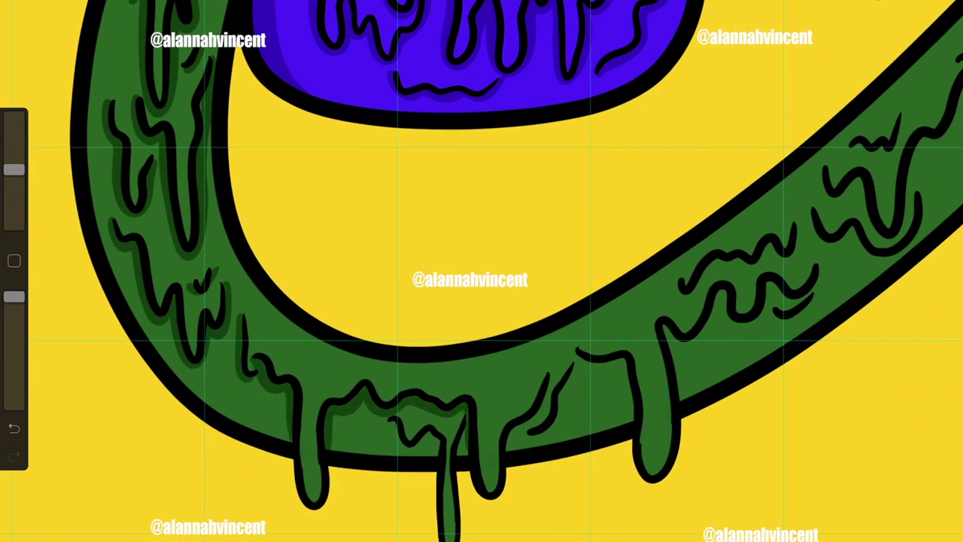
{"action": "left_click_drag", "start_coordinate": [382, 419], "coordinate": [439, 454]}
{"action": "mouse_move", "coordinate": [509, 450]}
{"action": "left_mouse_down"}
{"action": "mouse_move", "coordinate": [546, 391]}
{"action": "mouse_move", "coordinate": [594, 350]}
{"action": "mouse_move", "coordinate": [631, 420]}
{"action": "left_mouse_up"}
{"action": "mouse_move", "coordinate": [688, 338]}
{"action": "left_mouse_down"}
{"action": "mouse_move", "coordinate": [670, 399]}
{"action": "mouse_move", "coordinate": [724, 290]}
{"action": "left_mouse_up"}
{"action": "mouse_move", "coordinate": [722, 331]}
{"action": "left_mouse_down"}
{"action": "mouse_move", "coordinate": [772, 283]}
{"action": "mouse_move", "coordinate": [819, 275]}
{"action": "left_mouse_up"}
{"action": "left_click_drag", "start_coordinate": [775, 323], "coordinate": [817, 298]}
{"action": "left_click_drag", "start_coordinate": [710, 276], "coordinate": [766, 251]}
{"action": "left_click_drag", "start_coordinate": [766, 263], "coordinate": [797, 235]}
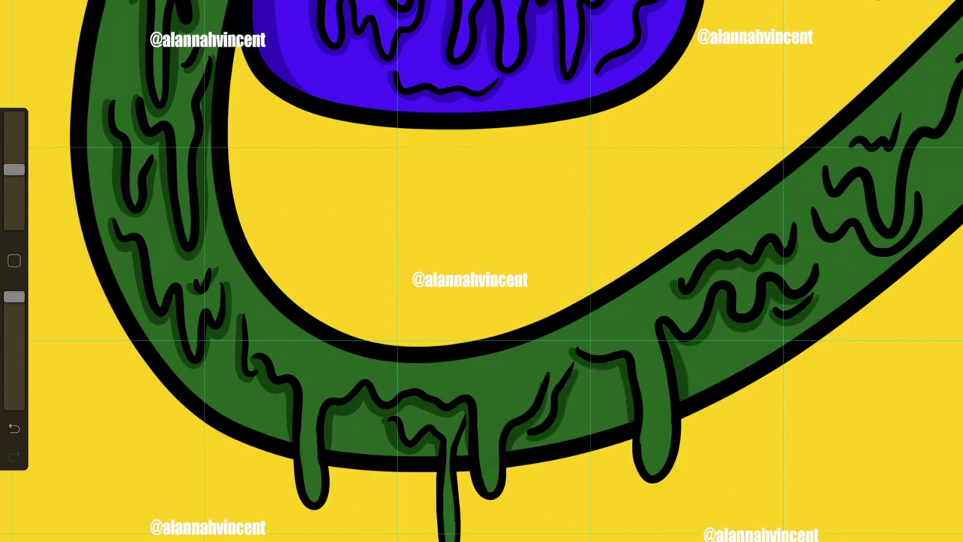
Shade the stem's wavy line and the inner edges of its drips
{"action": "scroll", "coordinate": [482, 271], "scroll_direction": "right", "scroll_amount": 10}
{"action": "mouse_move", "coordinate": [442, 209]}
{"action": "left_mouse_down"}
{"action": "mouse_move", "coordinate": [534, 238]}
{"action": "mouse_move", "coordinate": [588, 134]}
{"action": "left_mouse_up"}
{"action": "left_click_drag", "start_coordinate": [587, 122], "coordinate": [599, 233]}
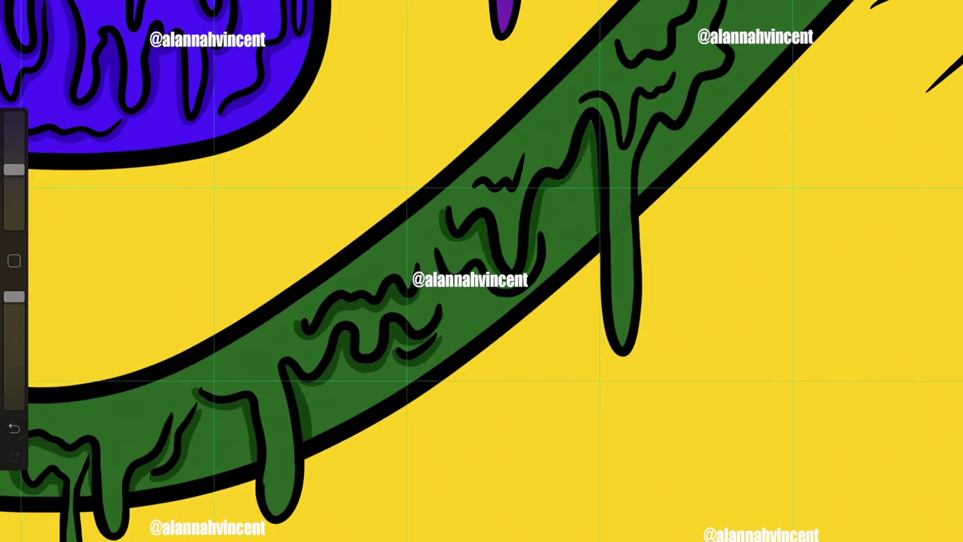
{"action": "left_click_drag", "start_coordinate": [584, 154], "coordinate": [623, 100]}
{"action": "left_click_drag", "start_coordinate": [629, 151], "coordinate": [675, 89]}
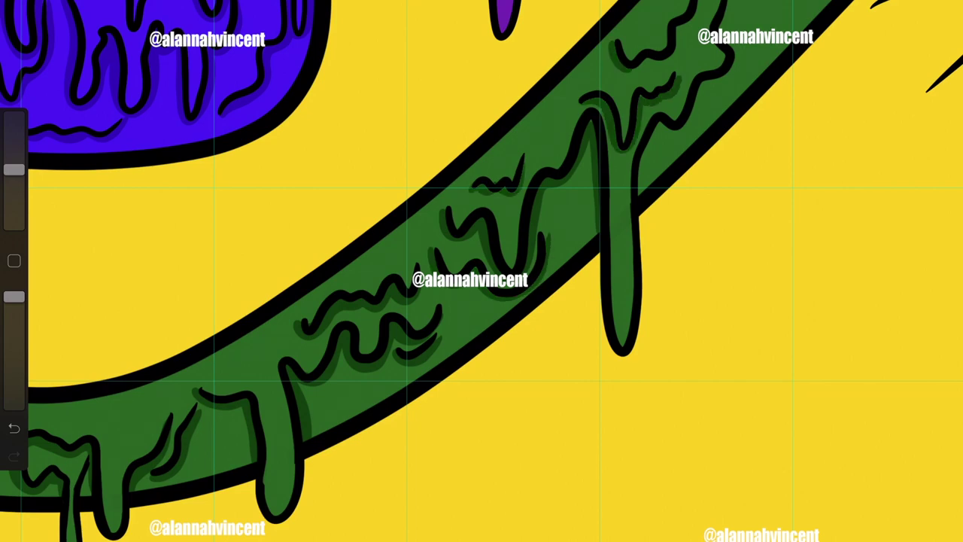
{"action": "left_click_drag", "start_coordinate": [616, 67], "coordinate": [699, 7]}
{"action": "left_click_drag", "start_coordinate": [641, 194], "coordinate": [665, 123]}
{"action": "left_click_drag", "start_coordinate": [665, 137], "coordinate": [737, 62]}
{"action": "scroll", "coordinate": [482, 271], "scroll_direction": "up", "scroll_amount": 5}
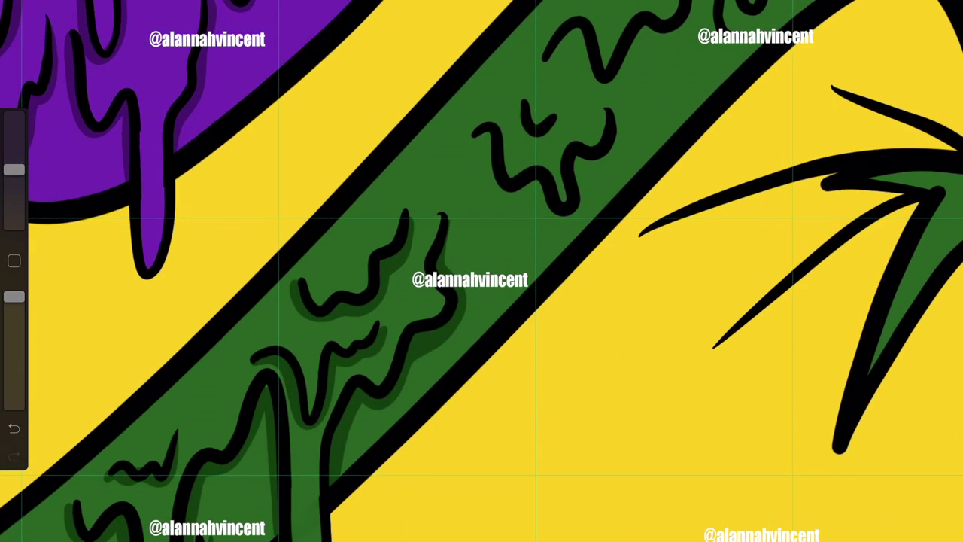
Shade along the stem's middle and right-hand wavy lines
{"action": "left_click_drag", "start_coordinate": [474, 135], "coordinate": [534, 199]}
{"action": "mouse_move", "coordinate": [527, 184]}
{"action": "left_mouse_down"}
{"action": "mouse_move", "coordinate": [576, 222]}
{"action": "mouse_move", "coordinate": [620, 121]}
{"action": "left_mouse_up"}
{"action": "left_click_drag", "start_coordinate": [511, 143], "coordinate": [605, 30]}
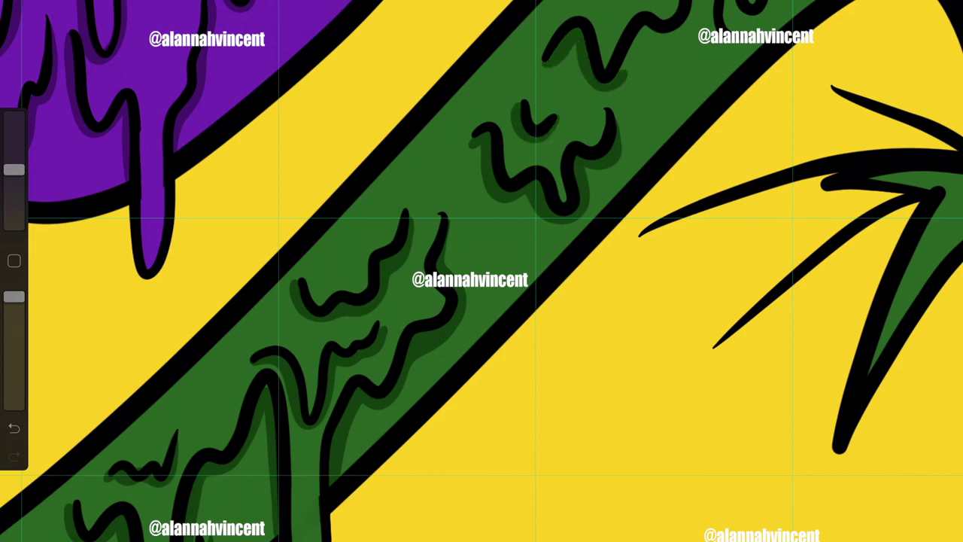
{"action": "left_click_drag", "start_coordinate": [594, 94], "coordinate": [688, 19]}
{"action": "scroll", "coordinate": [482, 271], "scroll_direction": "down", "scroll_amount": 2}
{"action": "scroll", "coordinate": [481, 271], "scroll_direction": "up", "scroll_amount": 3}
{"action": "mouse_move", "coordinate": [441, 204]}
{"action": "left_mouse_down"}
{"action": "mouse_move", "coordinate": [429, 257]}
{"action": "mouse_move", "coordinate": [539, 107]}
{"action": "mouse_move", "coordinate": [715, 15]}
{"action": "mouse_move", "coordinate": [790, 66]}
{"action": "left_mouse_up"}
{"action": "left_click_drag", "start_coordinate": [797, 63], "coordinate": [783, 241]}
{"action": "left_click_drag", "start_coordinate": [835, 166], "coordinate": [798, 256]}
{"action": "left_click_drag", "start_coordinate": [887, 58], "coordinate": [846, 170]}
Shade the wavy lines along the stem's bend, curve and lower branches, then drop a dark-green fill
{"action": "left_click_drag", "start_coordinate": [671, 75], "coordinate": [756, 171]}
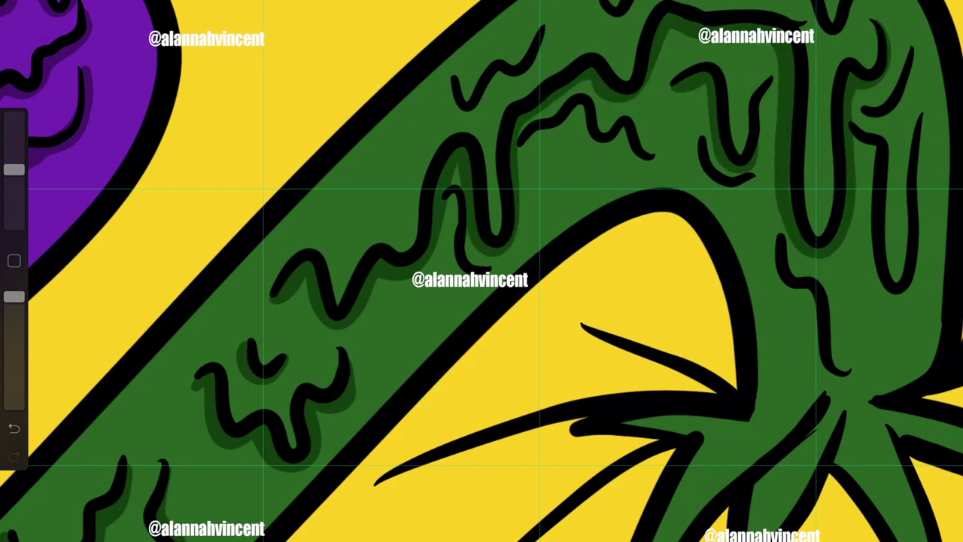
{"action": "left_click_drag", "start_coordinate": [771, 83], "coordinate": [688, 184]}
{"action": "mouse_move", "coordinate": [518, 154]}
{"action": "left_mouse_down"}
{"action": "mouse_move", "coordinate": [624, 150]}
{"action": "mouse_move", "coordinate": [645, 162]}
{"action": "left_mouse_up"}
{"action": "left_click_drag", "start_coordinate": [444, 75], "coordinate": [508, 121]}
{"action": "left_click_drag", "start_coordinate": [545, 27], "coordinate": [502, 84]}
{"action": "left_click_drag", "start_coordinate": [592, 27], "coordinate": [644, 3]}
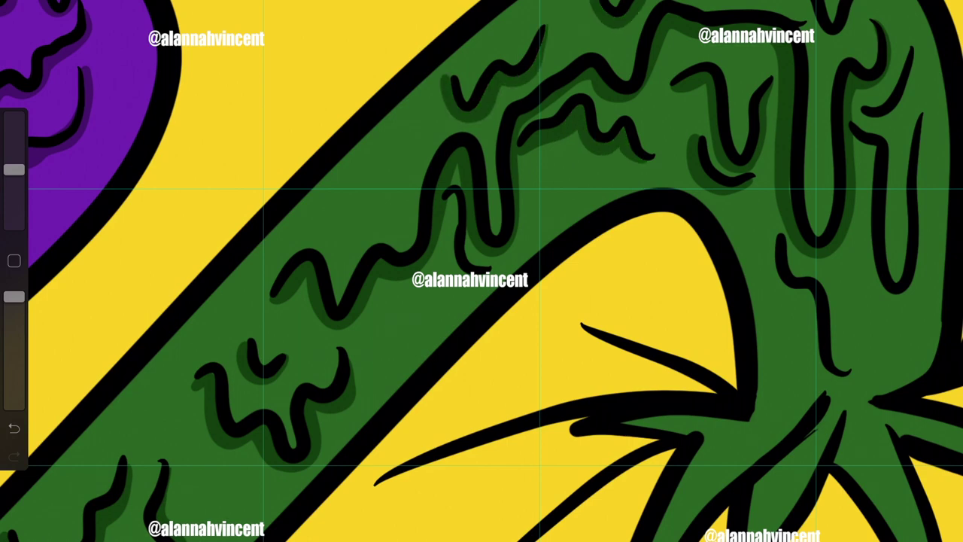
{"action": "left_click_drag", "start_coordinate": [893, 139], "coordinate": [858, 300]}
{"action": "left_click_drag", "start_coordinate": [923, 124], "coordinate": [899, 302]}
{"action": "mouse_move", "coordinate": [774, 223]}
{"action": "left_mouse_down"}
{"action": "mouse_move", "coordinate": [847, 382]}
{"action": "mouse_move", "coordinate": [670, 538]}
{"action": "left_mouse_up"}
{"action": "left_click_drag", "start_coordinate": [711, 426], "coordinate": [628, 436]}
{"action": "left_click_drag", "start_coordinate": [842, 407], "coordinate": [760, 538]}
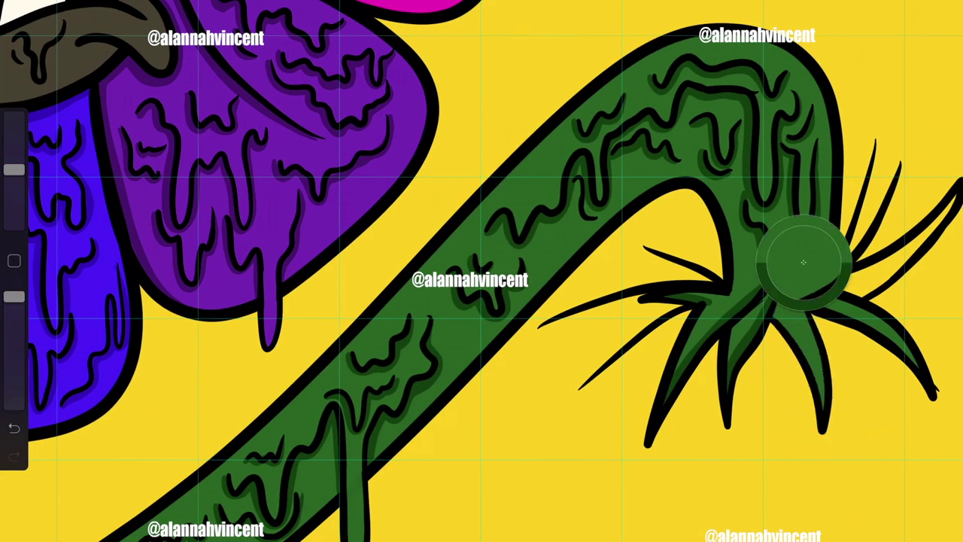
{"action": "left_click_drag", "start_coordinate": [796, 247], "coordinate": [860, 273]}
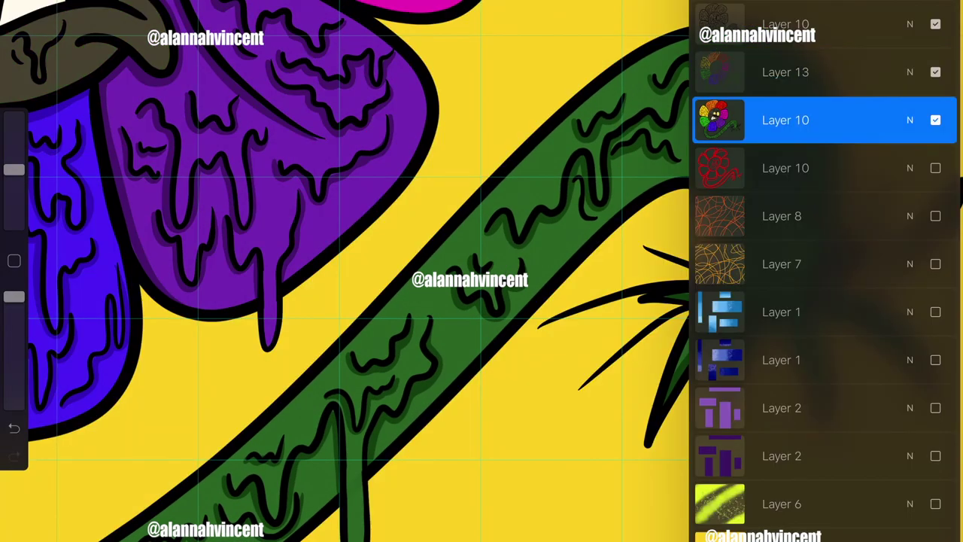
Remove the accidental green fill and shade inside the spiky leaves at the stem's base
{"action": "left_click", "coordinate": [745, 301]}
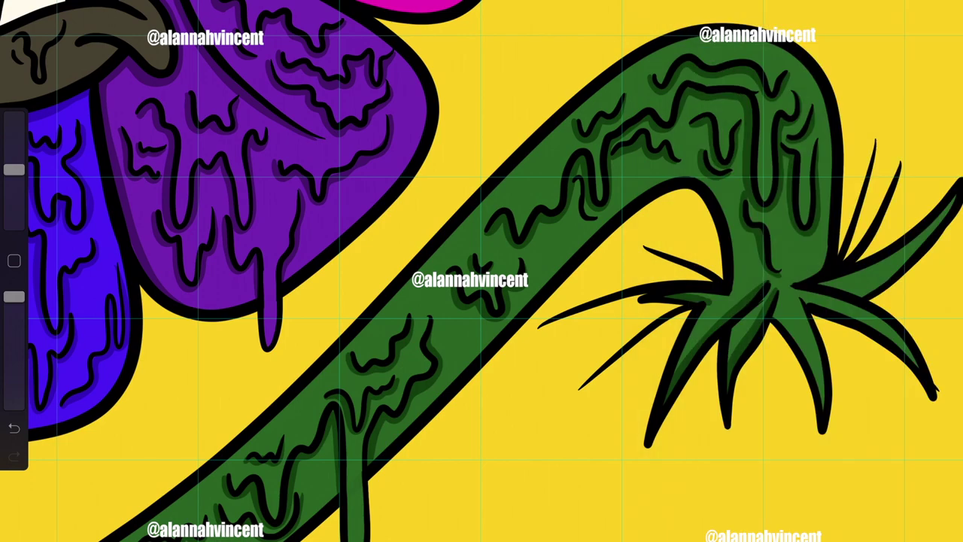
{"action": "scroll", "coordinate": [482, 271], "scroll_direction": "up", "scroll_amount": 3}
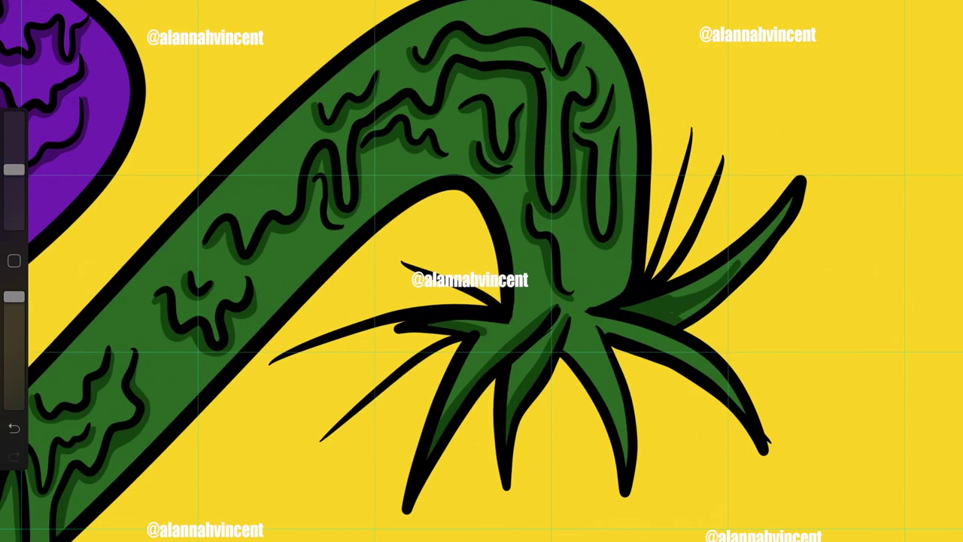
{"action": "left_click_drag", "start_coordinate": [789, 201], "coordinate": [709, 292]}
{"action": "left_click_drag", "start_coordinate": [591, 328], "coordinate": [626, 461]}
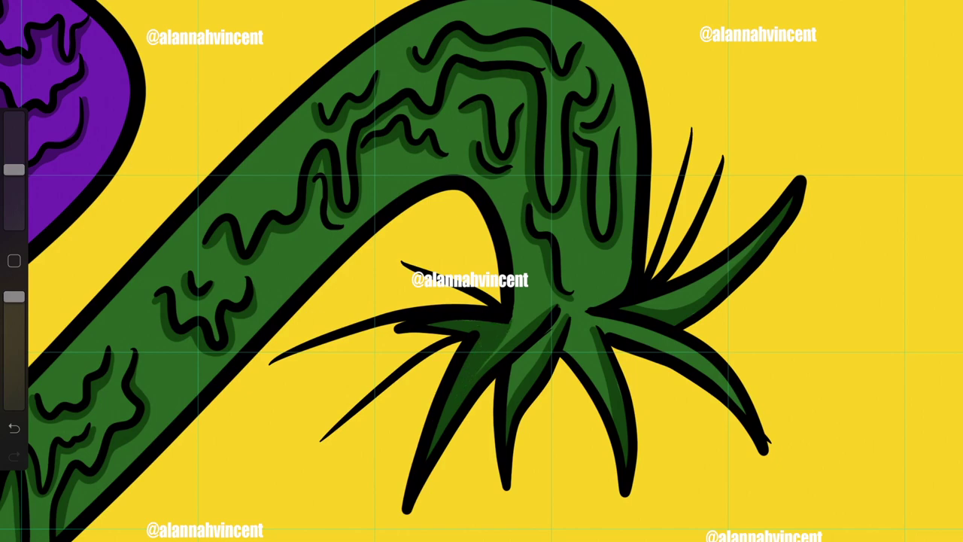
{"action": "scroll", "coordinate": [481, 271], "scroll_direction": "down", "scroll_amount": 5}
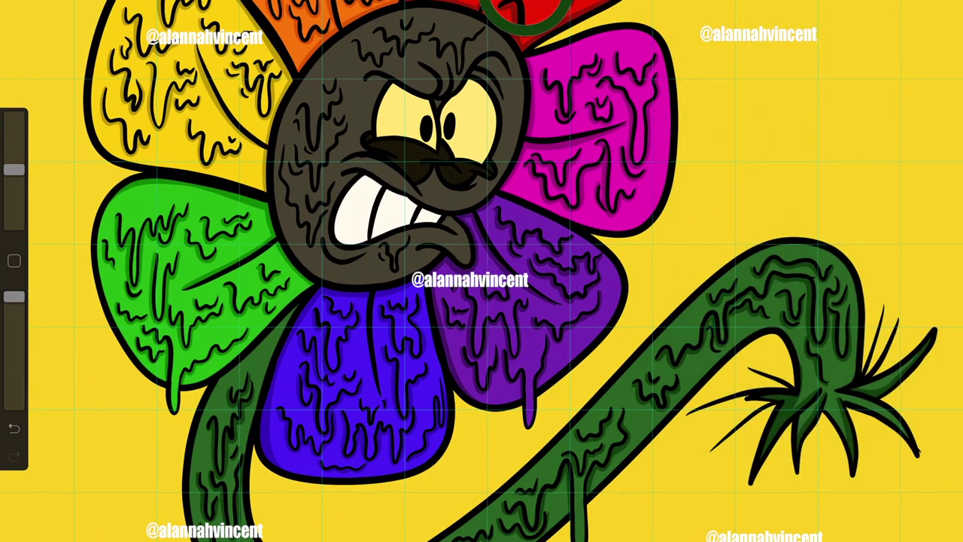
{"action": "left_click", "coordinate": [523, 11]}
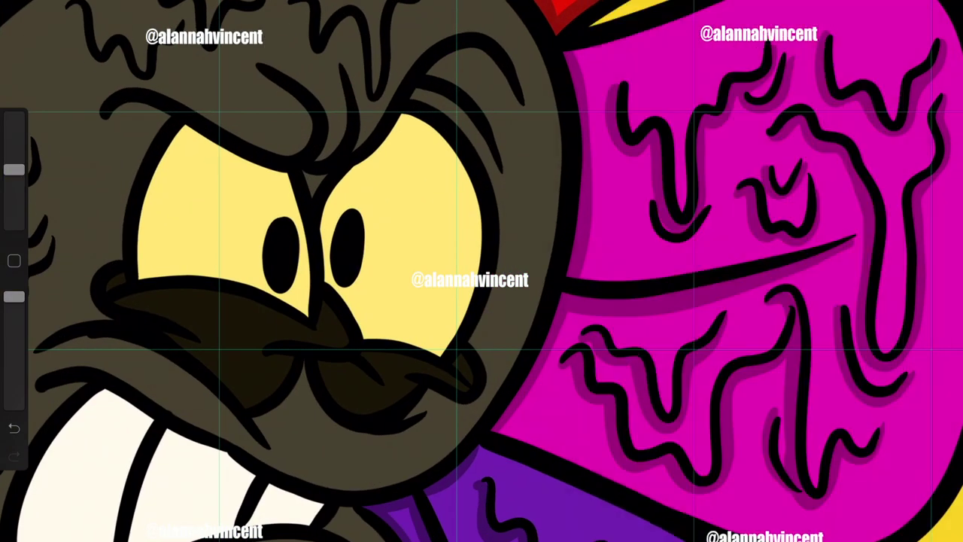
Draw red vein cracks in both eyes, then dot white highlights on the left and right pupils
{"action": "left_click_drag", "start_coordinate": [179, 131], "coordinate": [189, 223]}
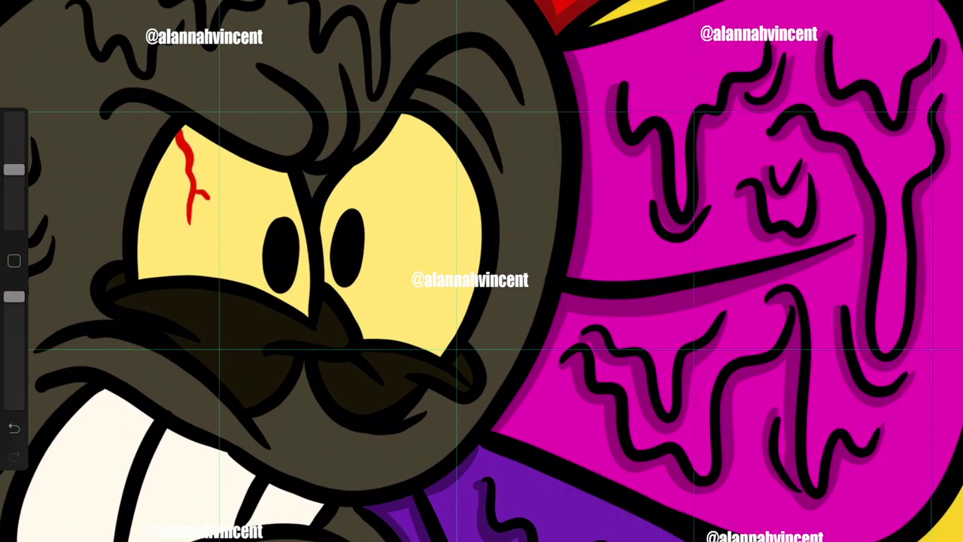
{"action": "left_click_drag", "start_coordinate": [455, 153], "coordinate": [410, 197]}
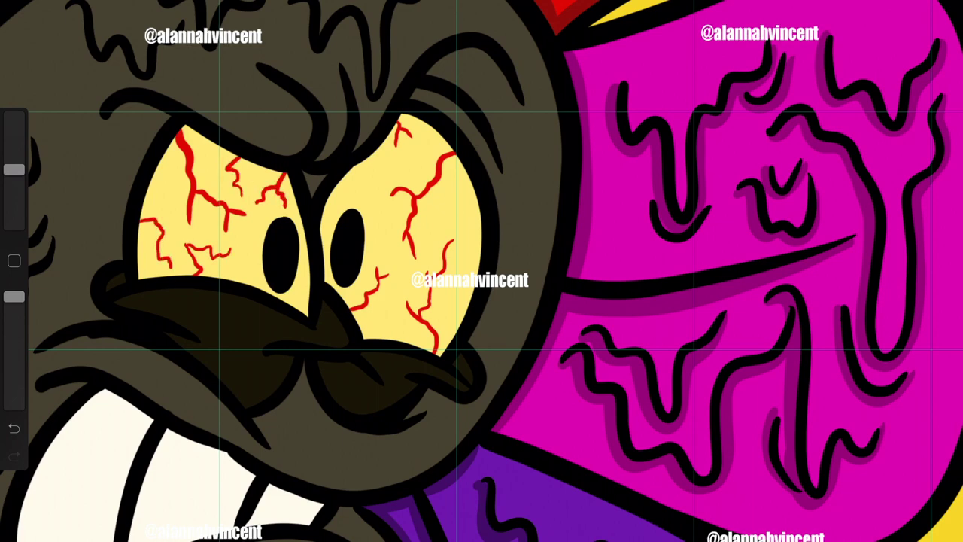
{"action": "left_click", "coordinate": [946, 9]}
{"action": "left_click", "coordinate": [925, 101]}
{"action": "left_click", "coordinate": [162, 236]}
{"action": "left_click", "coordinate": [915, 9]}
{"action": "left_click", "coordinate": [287, 238]}
{"action": "left_click", "coordinate": [351, 234]}
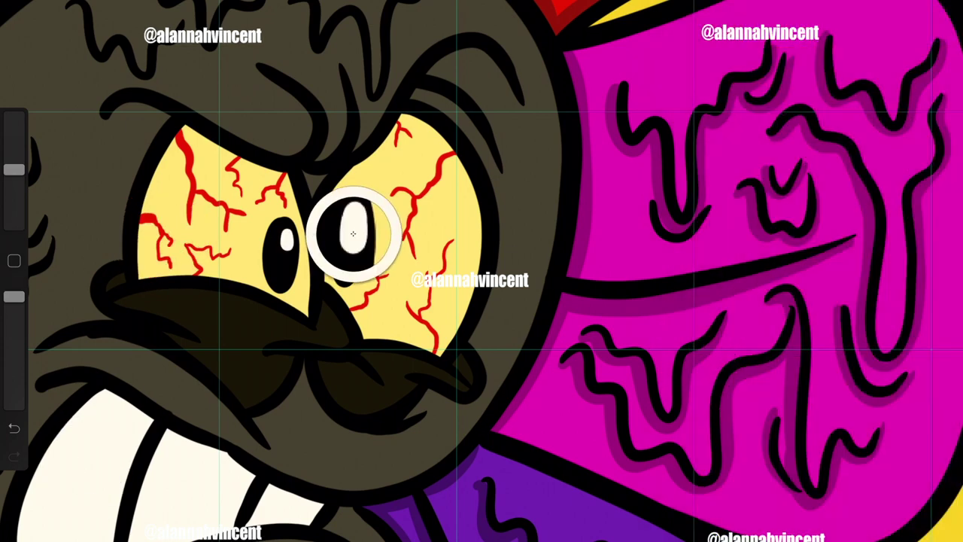
Pick the next painting colour and switch to painting on Layer 13
{"action": "left_click", "coordinate": [946, 9]}
{"action": "left_click", "coordinate": [821, 167]}
{"action": "left_click", "coordinate": [915, 9]}
{"action": "left_click", "coordinate": [786, 120]}
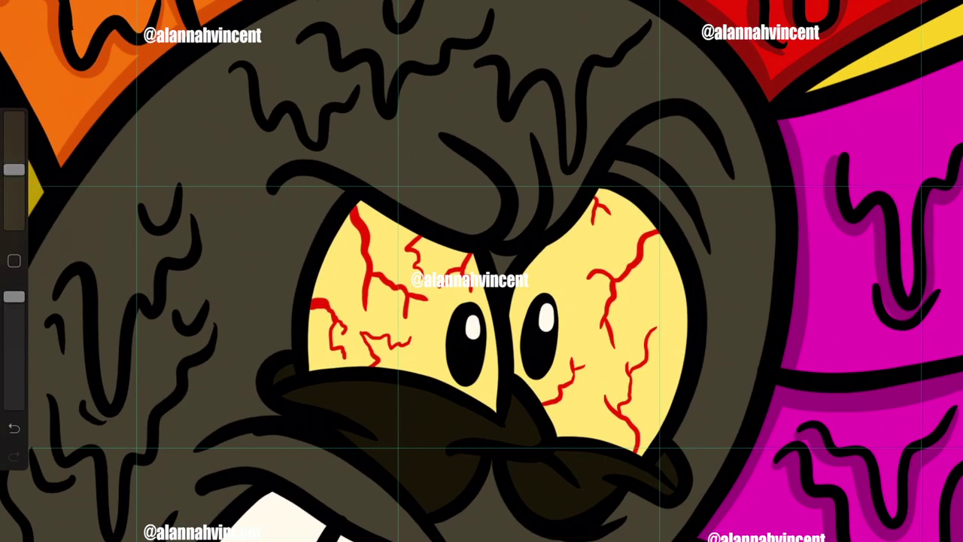
Shade the top-left drip and the hair squiggles and curl along the head's top and right
{"action": "left_click_drag", "start_coordinate": [241, 78], "coordinate": [290, 120]}
{"action": "mouse_move", "coordinate": [312, 38]}
{"action": "left_mouse_down"}
{"action": "mouse_move", "coordinate": [412, 75]}
{"action": "mouse_move", "coordinate": [496, 12]}
{"action": "left_mouse_up"}
{"action": "left_click_drag", "start_coordinate": [379, 5], "coordinate": [423, 42]}
{"action": "mouse_move", "coordinate": [482, 68]}
{"action": "left_mouse_down"}
{"action": "mouse_move", "coordinate": [553, 128]}
{"action": "mouse_move", "coordinate": [659, 21]}
{"action": "left_mouse_up"}
{"action": "left_click_drag", "start_coordinate": [526, 142], "coordinate": [465, 236]}
{"action": "left_click_drag", "start_coordinate": [559, 158], "coordinate": [547, 225]}
{"action": "left_click_drag", "start_coordinate": [628, 167], "coordinate": [718, 143]}
{"action": "left_click_drag", "start_coordinate": [188, 187], "coordinate": [134, 244]}
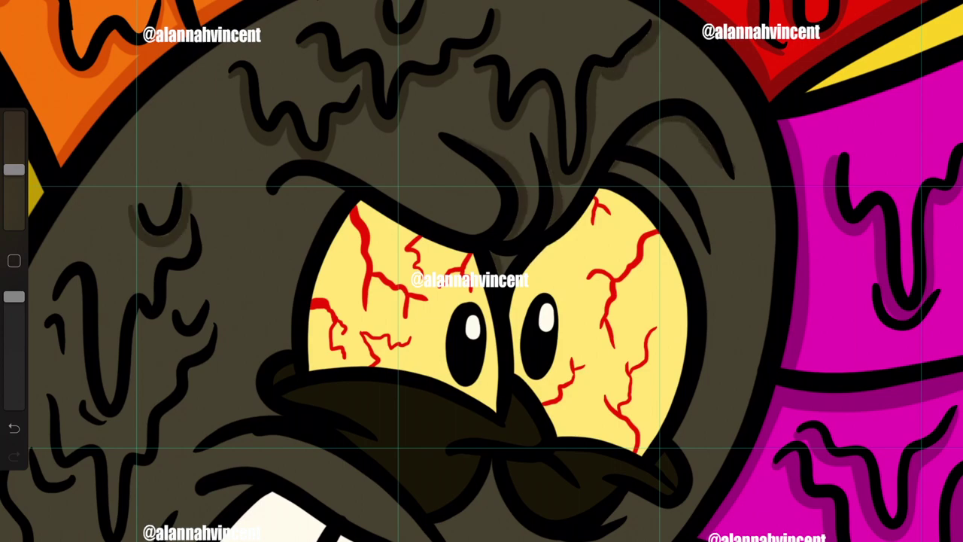
Add dark shadow strokes along the left and centre-left hair squiggles
{"action": "scroll", "coordinate": [481, 271], "scroll_direction": "down", "scroll_amount": 5}
{"action": "left_click_drag", "start_coordinate": [180, 158], "coordinate": [201, 249]}
{"action": "left_click_drag", "start_coordinate": [203, 249], "coordinate": [247, 320]}
{"action": "left_click_drag", "start_coordinate": [275, 194], "coordinate": [250, 311]}
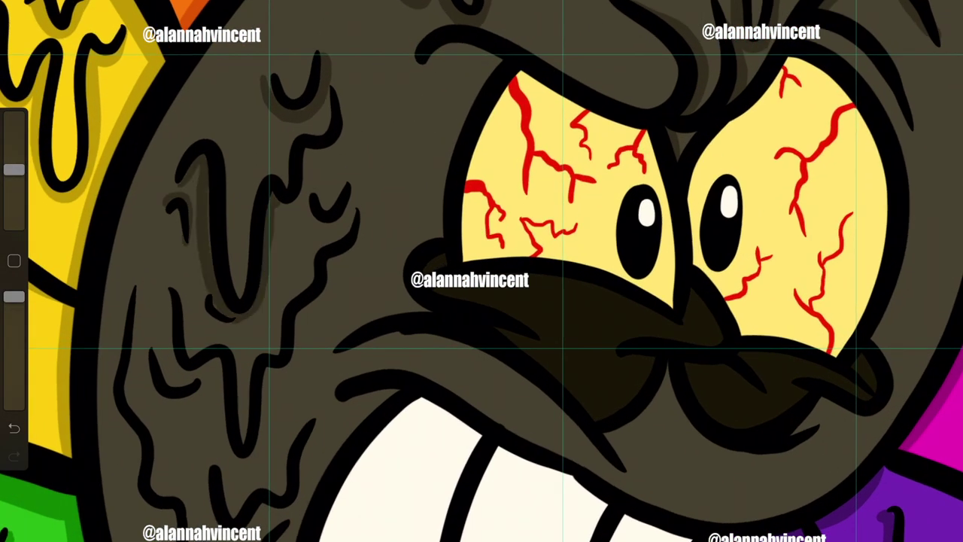
{"action": "left_click_drag", "start_coordinate": [321, 149], "coordinate": [276, 219]}
{"action": "left_click_drag", "start_coordinate": [348, 104], "coordinate": [314, 164]}
{"action": "left_click_drag", "start_coordinate": [353, 188], "coordinate": [303, 234]}
{"action": "left_click_drag", "start_coordinate": [167, 290], "coordinate": [269, 468]}
{"action": "left_click_drag", "start_coordinate": [265, 381], "coordinate": [366, 215]}
{"action": "left_click_drag", "start_coordinate": [200, 343], "coordinate": [141, 414]}
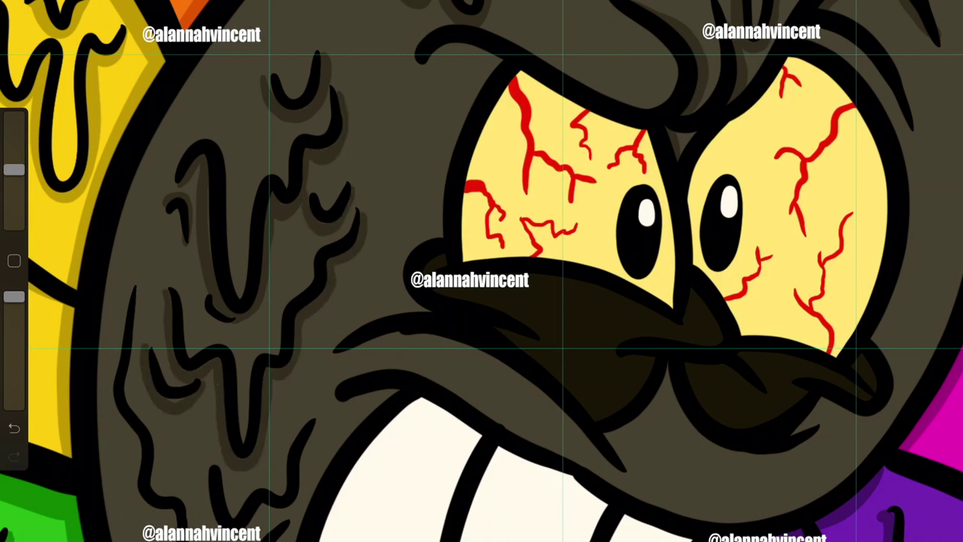
Shade the lower-left hair, the jaw outline, the drip and under the mouth curl
{"action": "scroll", "coordinate": [481, 271], "scroll_direction": "down", "scroll_amount": 5}
{"action": "left_click_drag", "start_coordinate": [155, 119], "coordinate": [132, 230]}
{"action": "mouse_move", "coordinate": [153, 229]}
{"action": "left_mouse_down"}
{"action": "mouse_move", "coordinate": [188, 296]}
{"action": "mouse_move", "coordinate": [185, 361]}
{"action": "mouse_move", "coordinate": [255, 421]}
{"action": "left_mouse_up"}
{"action": "mouse_move", "coordinate": [283, 308]}
{"action": "left_mouse_down"}
{"action": "mouse_move", "coordinate": [257, 366]}
{"action": "mouse_move", "coordinate": [253, 421]}
{"action": "left_mouse_up"}
{"action": "left_click_drag", "start_coordinate": [263, 382], "coordinate": [399, 460]}
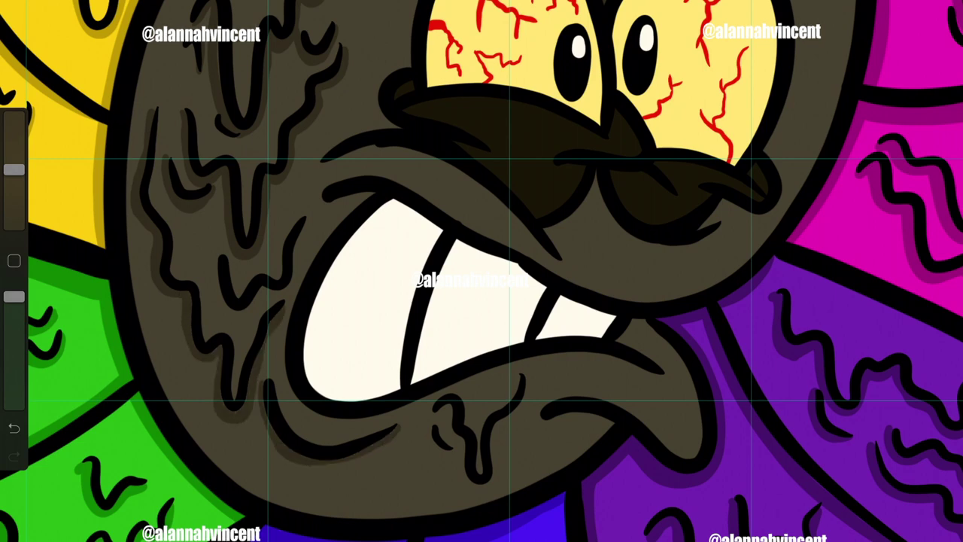
{"action": "mouse_move", "coordinate": [260, 399]}
{"action": "left_mouse_down"}
{"action": "mouse_move", "coordinate": [334, 466]}
{"action": "mouse_move", "coordinate": [400, 433]}
{"action": "left_mouse_up"}
{"action": "left_click_drag", "start_coordinate": [429, 426], "coordinate": [447, 451]}
{"action": "left_click_drag", "start_coordinate": [435, 404], "coordinate": [490, 489]}
{"action": "left_click_drag", "start_coordinate": [527, 378], "coordinate": [497, 482]}
{"action": "mouse_move", "coordinate": [546, 415]}
{"action": "left_mouse_down"}
{"action": "mouse_move", "coordinate": [575, 422]}
{"action": "mouse_move", "coordinate": [543, 432]}
{"action": "left_mouse_up"}
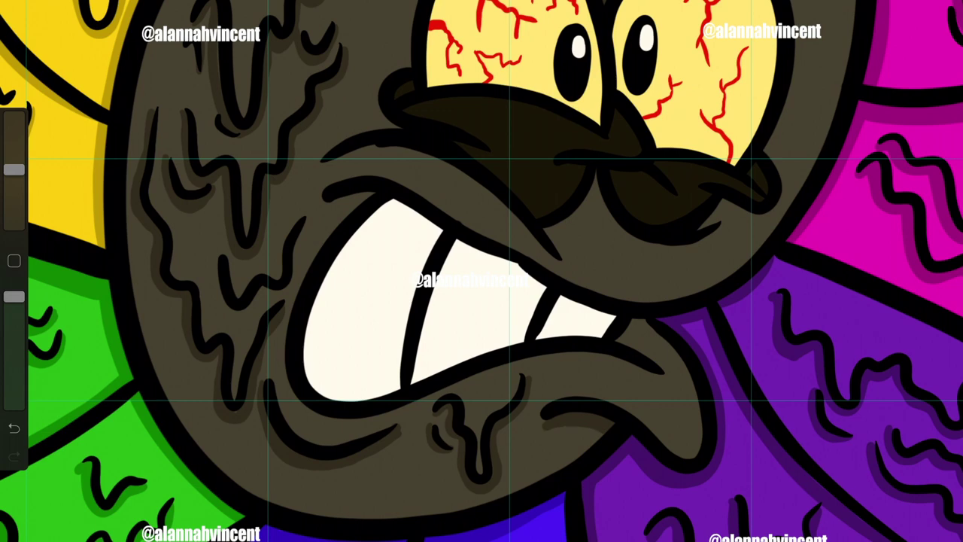
Shade the cheek outline below the moustache, beside the moustache, and the upper-right head outline
{"action": "left_click_drag", "start_coordinate": [546, 260], "coordinate": [580, 214]}
{"action": "left_click_drag", "start_coordinate": [579, 178], "coordinate": [713, 235]}
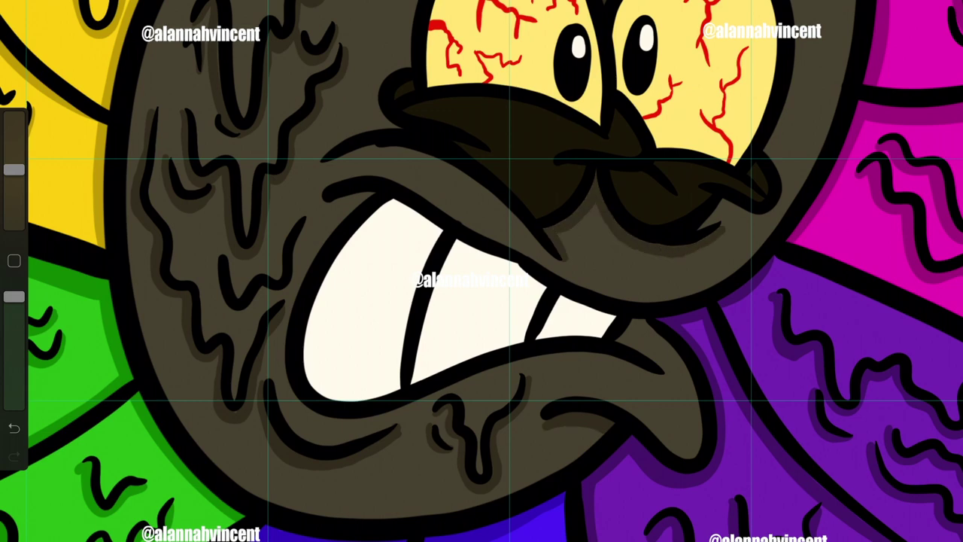
{"action": "left_click_drag", "start_coordinate": [358, 126], "coordinate": [321, 161]}
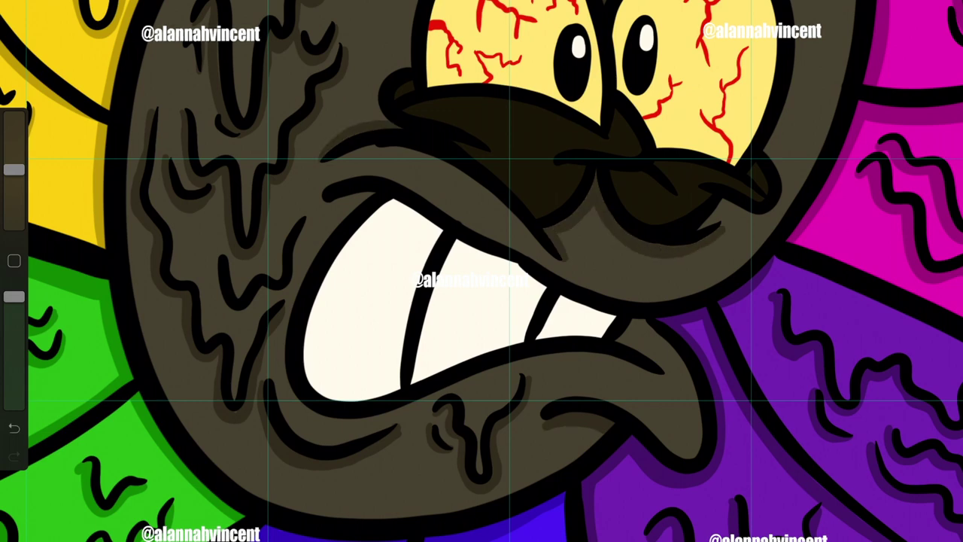
{"action": "left_click_drag", "start_coordinate": [397, 122], "coordinate": [357, 131]}
{"action": "left_click_drag", "start_coordinate": [664, 40], "coordinate": [692, 61]}
{"action": "left_click_drag", "start_coordinate": [693, 57], "coordinate": [710, 111]}
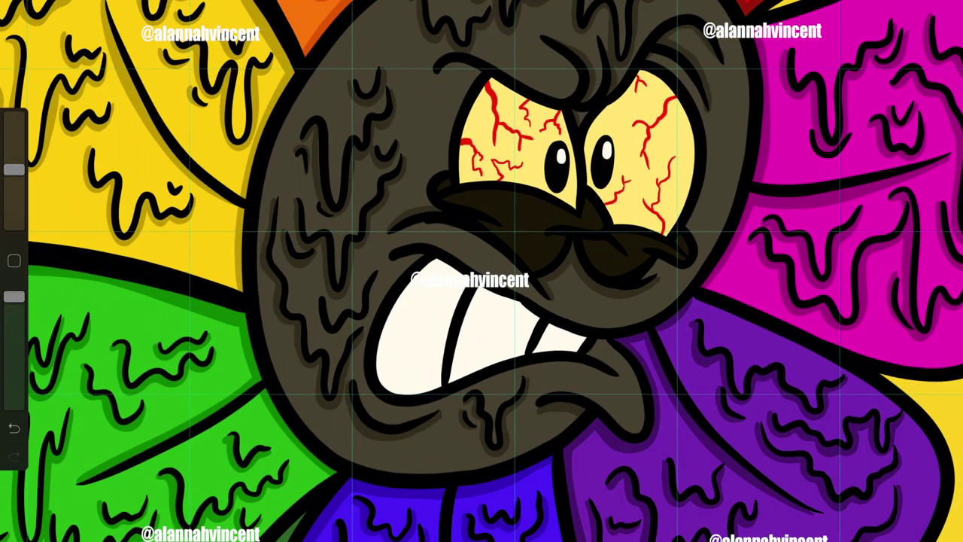
Lower the brush opacity and try faint shadows along the top of the teeth and dividers, undoing one
{"action": "left_click", "coordinate": [944, 11]}
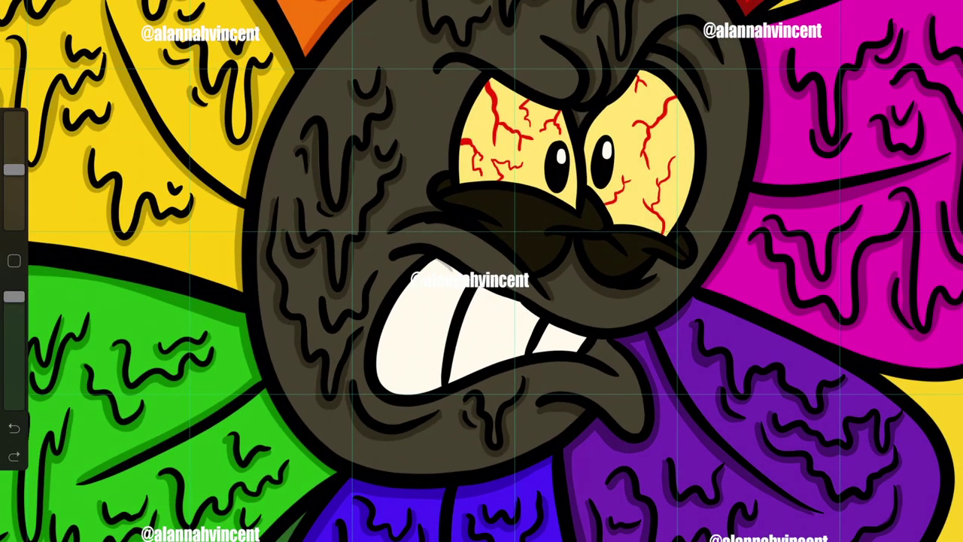
{"action": "left_click_drag", "start_coordinate": [13, 295], "coordinate": [14, 319]}
{"action": "left_click", "coordinate": [914, 11]}
{"action": "left_click_drag", "start_coordinate": [438, 263], "coordinate": [580, 337]}
{"action": "left_click_drag", "start_coordinate": [538, 314], "coordinate": [518, 355]}
{"action": "left_click_drag", "start_coordinate": [463, 285], "coordinate": [436, 373]}
{"action": "left_click", "coordinate": [13, 427]}
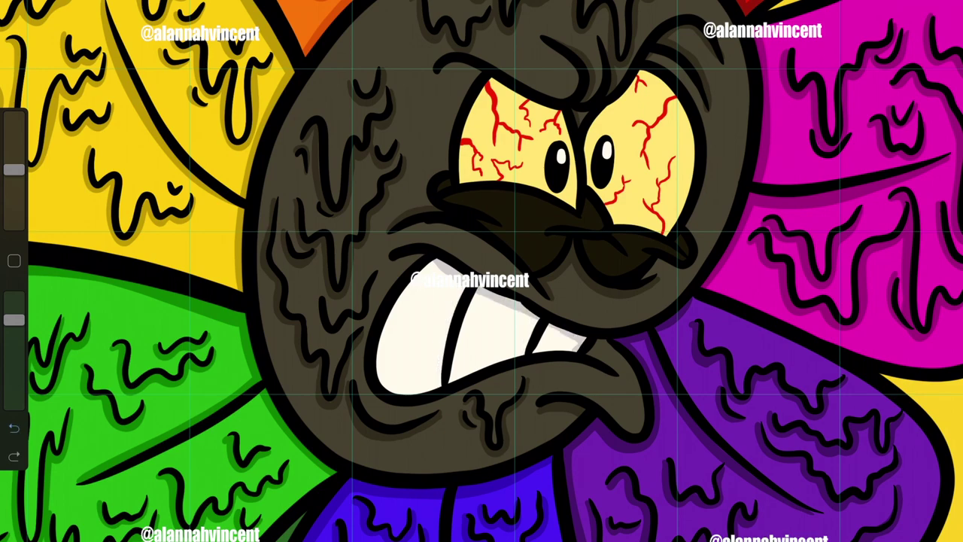
Pick a greener shading colour at higher opacity and paint grey shadows along the tooth dividers
{"action": "left_click", "coordinate": [944, 11]}
{"action": "left_click", "coordinate": [731, 93]}
{"action": "left_click_drag", "start_coordinate": [766, 117], "coordinate": [768, 92]}
{"action": "left_click_drag", "start_coordinate": [13, 319], "coordinate": [13, 296]}
{"action": "left_click", "coordinate": [914, 11]}
{"action": "mouse_move", "coordinate": [462, 287]}
{"action": "left_mouse_down"}
{"action": "mouse_move", "coordinate": [439, 383]}
{"action": "mouse_move", "coordinate": [534, 315]}
{"action": "left_mouse_up"}
{"action": "left_click_drag", "start_coordinate": [537, 316], "coordinate": [519, 355]}
{"action": "left_click_drag", "start_coordinate": [477, 290], "coordinate": [549, 341]}
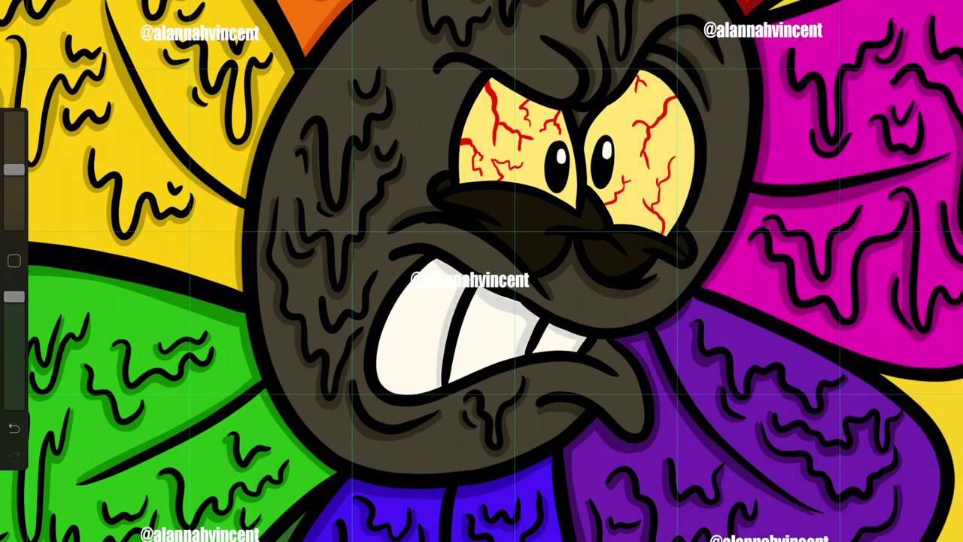
Adjust the tooth shadow strokes with redo and undo, then check the layer list
{"action": "left_click", "coordinate": [14, 456]}
{"action": "left_click", "coordinate": [13, 456]}
{"action": "left_click", "coordinate": [14, 428]}
{"action": "left_click", "coordinate": [13, 427]}
{"action": "left_click", "coordinate": [14, 455]}
{"action": "left_click", "coordinate": [14, 456]}
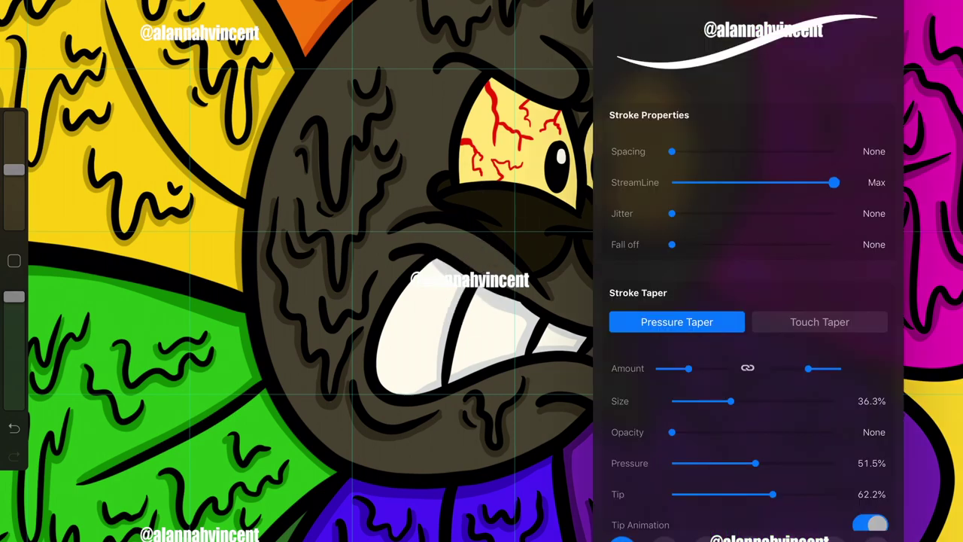
{"action": "left_click", "coordinate": [914, 11]}
{"action": "left_click", "coordinate": [914, 11]}
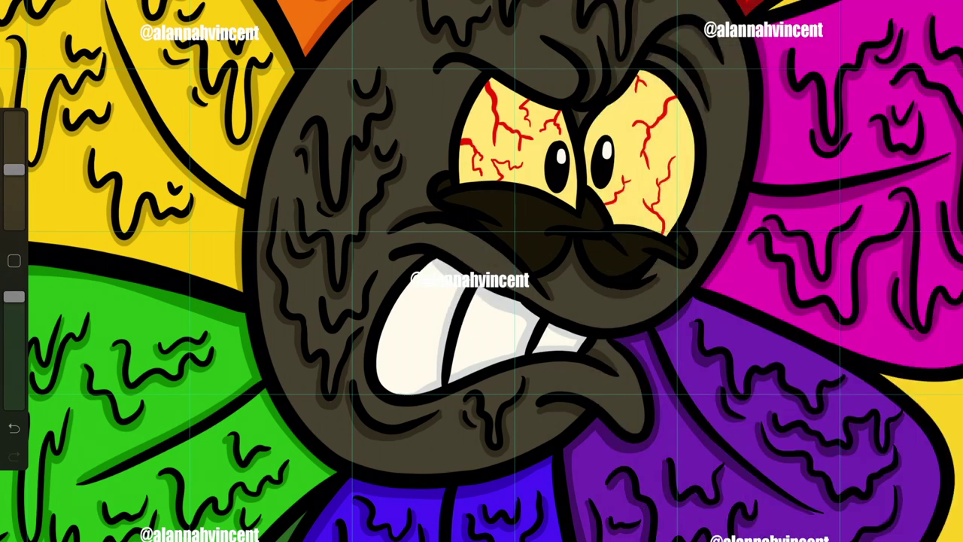
{"action": "scroll", "coordinate": [482, 271], "scroll_direction": "down", "scroll_amount": 5}
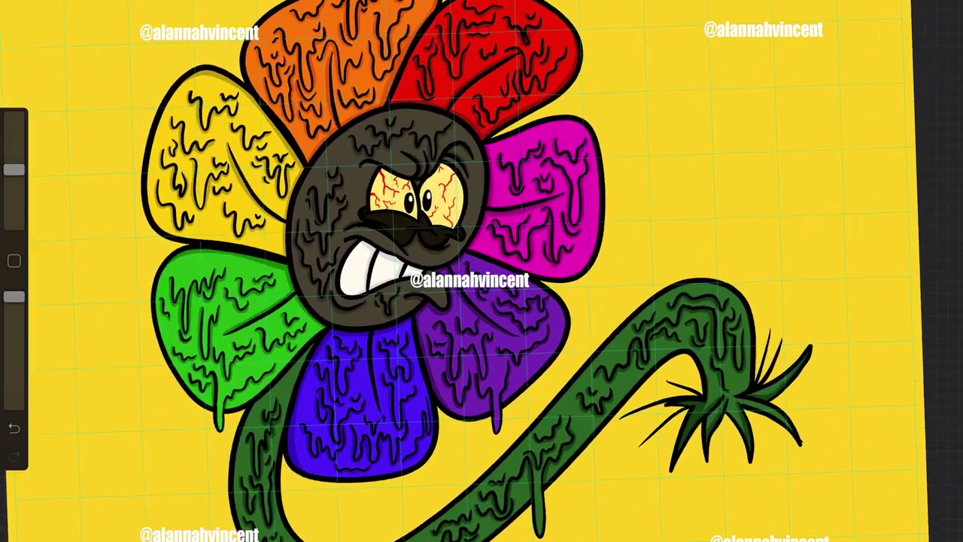
{"action": "scroll", "coordinate": [481, 271], "scroll_direction": "up", "scroll_amount": 3}
{"action": "left_click", "coordinate": [914, 11]}
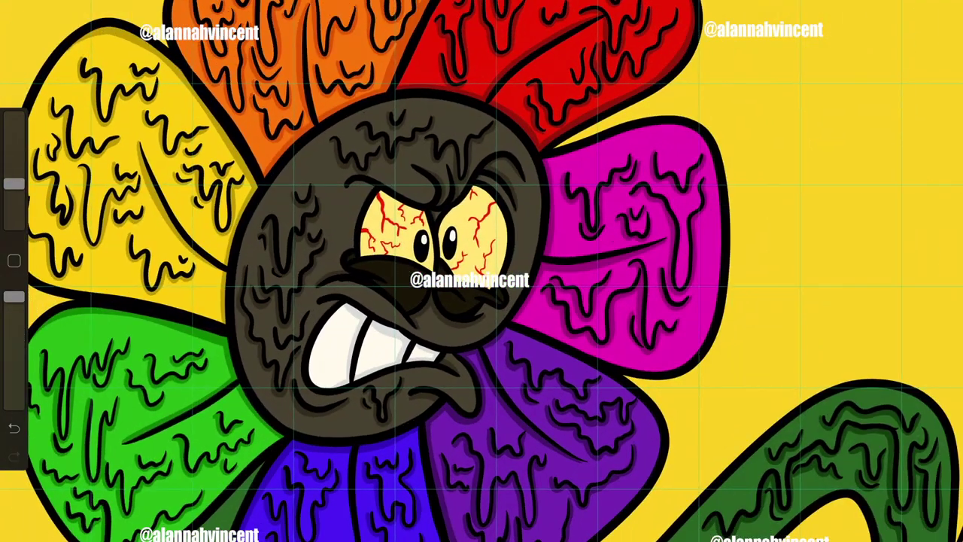
Add thin line details, dots and curves across the yellow petal
{"action": "scroll", "coordinate": [481, 270], "scroll_direction": "up", "scroll_amount": 3}
{"action": "mouse_move", "coordinate": [158, 286]}
{"action": "left_mouse_down"}
{"action": "mouse_move", "coordinate": [210, 226]}
{"action": "mouse_move", "coordinate": [201, 222]}
{"action": "left_mouse_up"}
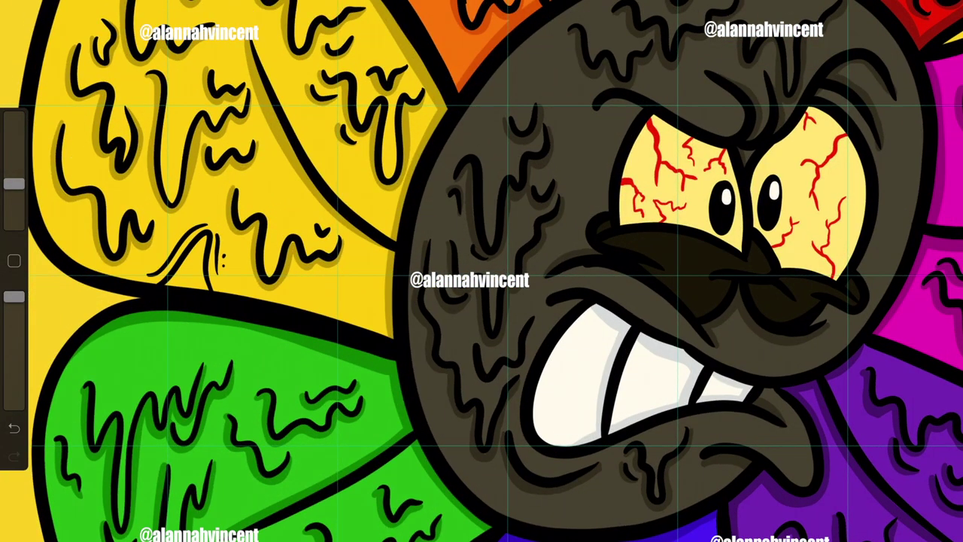
{"action": "left_click_drag", "start_coordinate": [331, 331], "coordinate": [372, 271]}
{"action": "left_click_drag", "start_coordinate": [331, 301], "coordinate": [361, 267]}
{"action": "scroll", "coordinate": [482, 271], "scroll_direction": "up", "scroll_amount": 5}
{"action": "left_click_drag", "start_coordinate": [211, 38], "coordinate": [98, 83]}
{"action": "left_click", "coordinate": [160, 78]}
{"action": "mouse_move", "coordinate": [301, 96]}
{"action": "left_mouse_down"}
{"action": "mouse_move", "coordinate": [290, 162]}
{"action": "mouse_move", "coordinate": [280, 146]}
{"action": "left_mouse_up"}
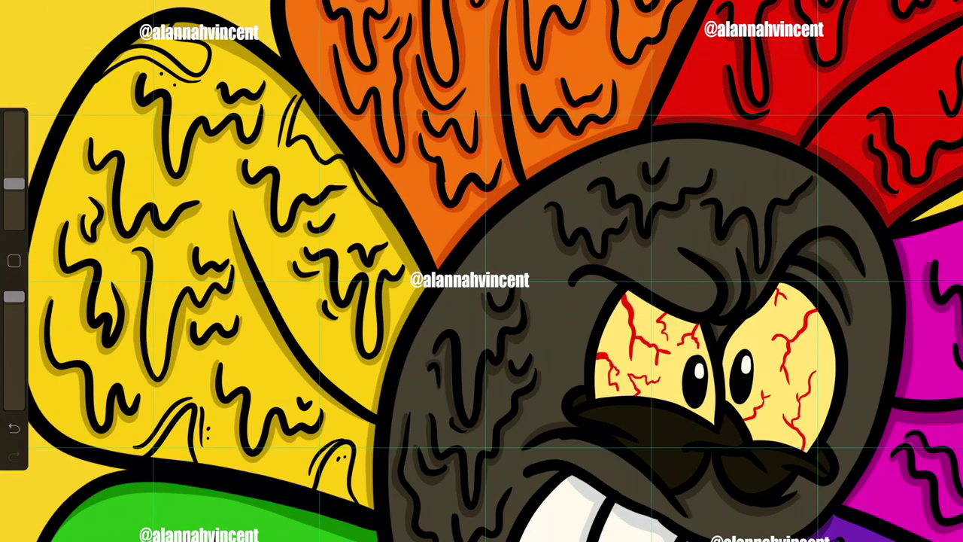
Trace thin curved line details along the orange petal and its top edge
{"action": "left_click_drag", "start_coordinate": [415, 236], "coordinate": [453, 248]}
{"action": "scroll", "coordinate": [482, 271], "scroll_direction": "up", "scroll_amount": 5}
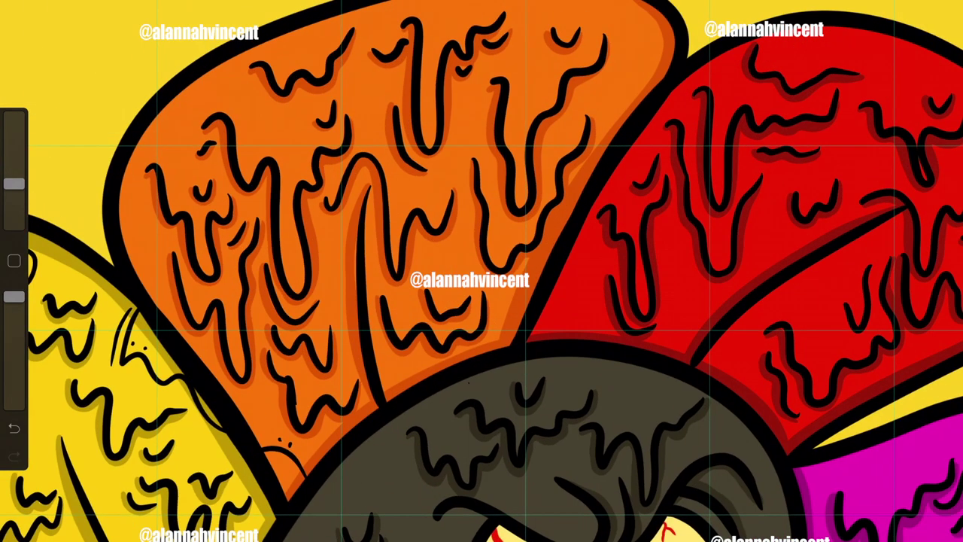
{"action": "left_click_drag", "start_coordinate": [527, 6], "coordinate": [624, 113]}
{"action": "left_click_drag", "start_coordinate": [662, 18], "coordinate": [636, 91]}
{"action": "left_click_drag", "start_coordinate": [602, 84], "coordinate": [618, 128]}
Add squiggly line details and thin arcs on the red petal
{"action": "mouse_move", "coordinate": [583, 282]}
{"action": "left_mouse_down"}
{"action": "mouse_move", "coordinate": [560, 339]}
{"action": "mouse_move", "coordinate": [580, 268]}
{"action": "left_mouse_up"}
{"action": "scroll", "coordinate": [482, 271], "scroll_direction": "right", "scroll_amount": 5}
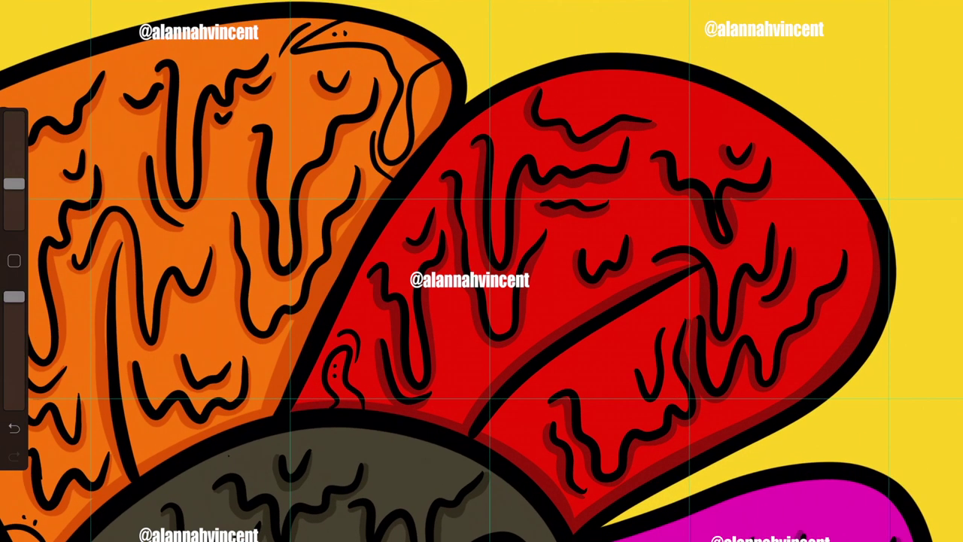
{"action": "left_click_drag", "start_coordinate": [828, 169], "coordinate": [760, 210]}
{"action": "left_click_drag", "start_coordinate": [861, 207], "coordinate": [809, 240]}
{"action": "left_click_drag", "start_coordinate": [820, 158], "coordinate": [779, 192]}
{"action": "mouse_move", "coordinate": [658, 75]}
{"action": "left_mouse_down"}
{"action": "mouse_move", "coordinate": [734, 101]}
{"action": "mouse_move", "coordinate": [724, 96]}
{"action": "left_mouse_up"}
{"action": "left_click_drag", "start_coordinate": [700, 119], "coordinate": [723, 113]}
Draw thin lines on the magenta petal, the blue petal's bottom and the green stem
{"action": "scroll", "coordinate": [482, 271], "scroll_direction": "down", "scroll_amount": 5}
{"action": "mouse_move", "coordinate": [537, 263]}
{"action": "left_mouse_down"}
{"action": "mouse_move", "coordinate": [643, 224]}
{"action": "mouse_move", "coordinate": [677, 226]}
{"action": "mouse_move", "coordinate": [590, 230]}
{"action": "left_mouse_up"}
{"action": "left_click_drag", "start_coordinate": [756, 441], "coordinate": [711, 523]}
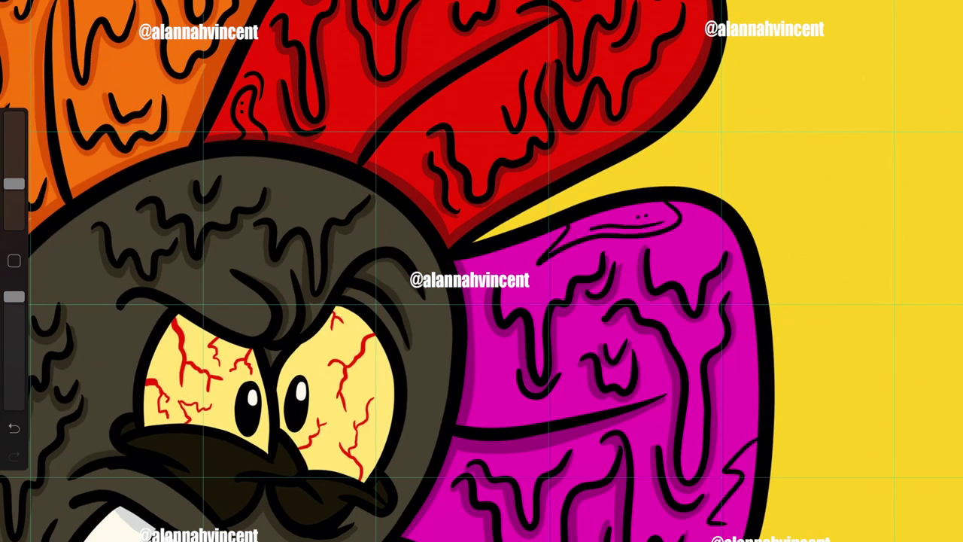
{"action": "left_click_drag", "start_coordinate": [757, 429], "coordinate": [727, 447]}
{"action": "scroll", "coordinate": [481, 271], "scroll_direction": "down", "scroll_amount": 5}
{"action": "left_click_drag", "start_coordinate": [243, 487], "coordinate": [347, 525]}
{"action": "left_click_drag", "start_coordinate": [238, 265], "coordinate": [219, 365]}
{"action": "left_click_drag", "start_coordinate": [162, 334], "coordinate": [122, 395]}
Add thin lines along the purple petal's right edge and the green petal's top
{"action": "left_click_drag", "start_coordinate": [880, 197], "coordinate": [798, 273]}
{"action": "left_click_drag", "start_coordinate": [830, 258], "coordinate": [779, 324]}
{"action": "left_click_drag", "start_coordinate": [793, 287], "coordinate": [768, 332]}
{"action": "left_click_drag", "start_coordinate": [877, 210], "coordinate": [829, 250]}
{"action": "scroll", "coordinate": [481, 271], "scroll_direction": "up", "scroll_amount": 4}
{"action": "scroll", "coordinate": [482, 271], "scroll_direction": "left", "scroll_amount": 5}
{"action": "mouse_move", "coordinate": [150, 106]}
{"action": "left_mouse_down"}
{"action": "mouse_move", "coordinate": [214, 67]}
{"action": "mouse_move", "coordinate": [197, 65]}
{"action": "left_mouse_up"}
{"action": "left_click_drag", "start_coordinate": [353, 138], "coordinate": [288, 200]}
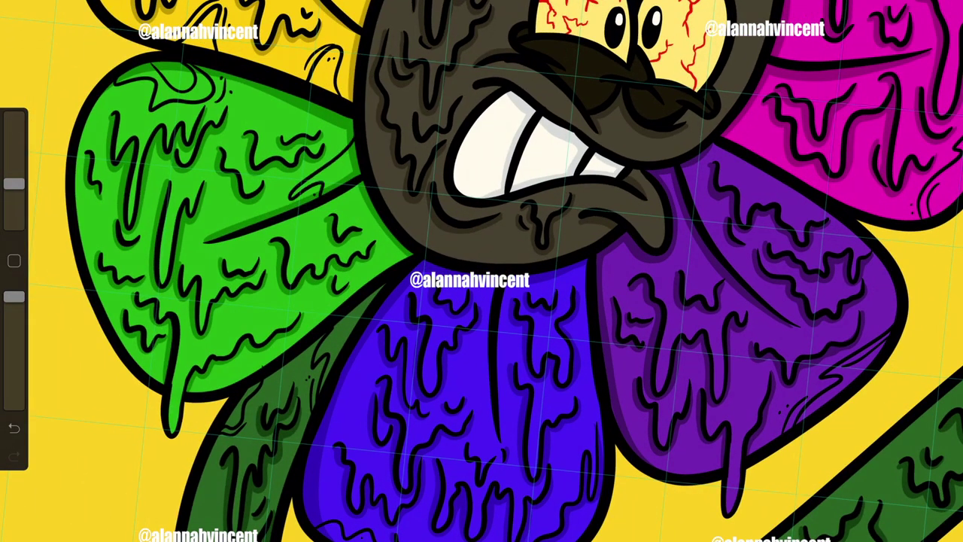
Detail the face edges, shade the purple petal's left edge and drip, and loop the stem
{"action": "mouse_move", "coordinate": [426, 240]}
{"action": "left_mouse_down"}
{"action": "mouse_move", "coordinate": [505, 248]}
{"action": "mouse_move", "coordinate": [511, 263]}
{"action": "left_mouse_up"}
{"action": "scroll", "coordinate": [481, 271], "scroll_direction": "down", "scroll_amount": 3}
{"action": "left_click_drag", "start_coordinate": [376, 89], "coordinate": [435, 154]}
{"action": "scroll", "coordinate": [481, 271], "scroll_direction": "down", "scroll_amount": 3}
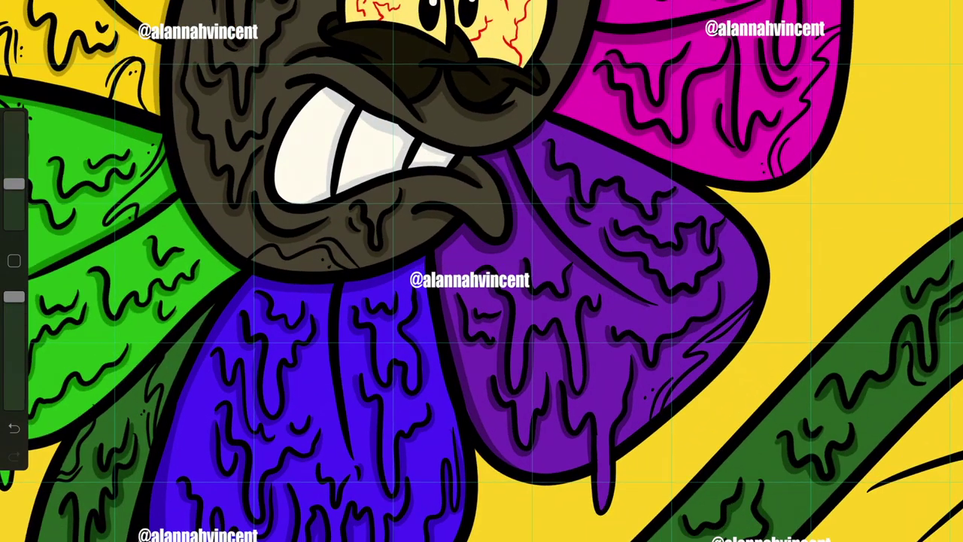
{"action": "left_click_drag", "start_coordinate": [460, 234], "coordinate": [442, 312]}
{"action": "left_click_drag", "start_coordinate": [546, 466], "coordinate": [573, 465]}
{"action": "scroll", "coordinate": [482, 271], "scroll_direction": "down", "scroll_amount": 5}
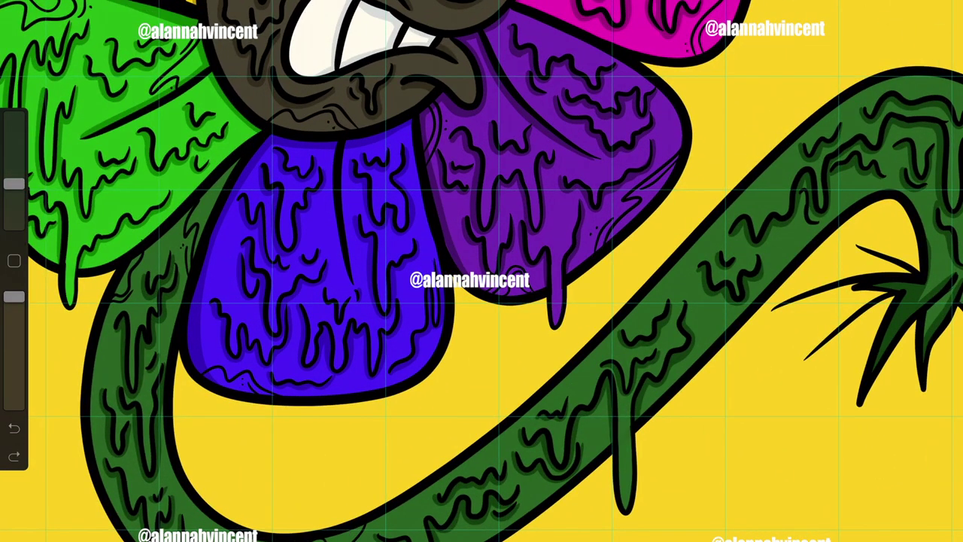
{"action": "left_click_drag", "start_coordinate": [707, 227], "coordinate": [726, 322]}
Sign the artwork with a small hand-lettered signature on the magenta petal
{"action": "scroll", "coordinate": [677, 285], "scroll_direction": "up", "scroll_amount": 5}
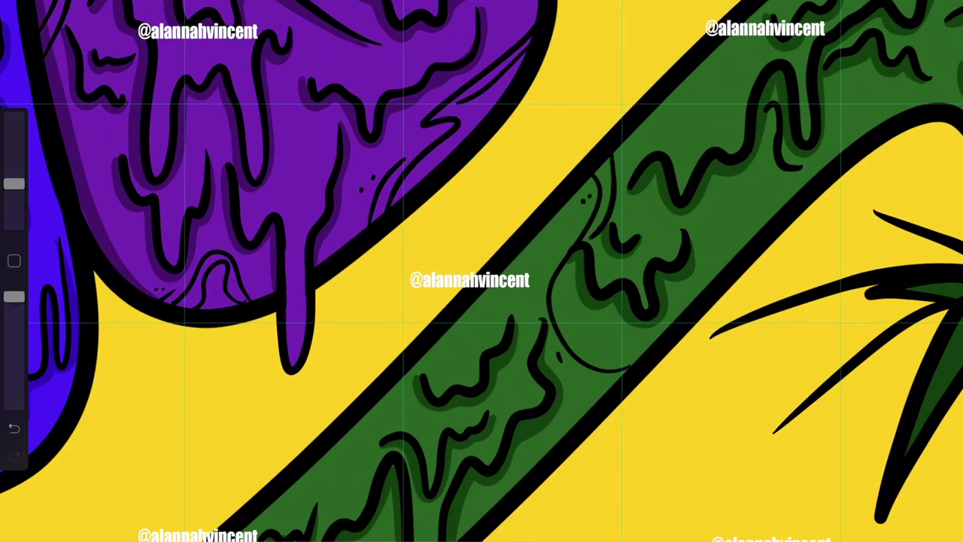
{"action": "scroll", "coordinate": [481, 271], "scroll_direction": "right", "scroll_amount": 5}
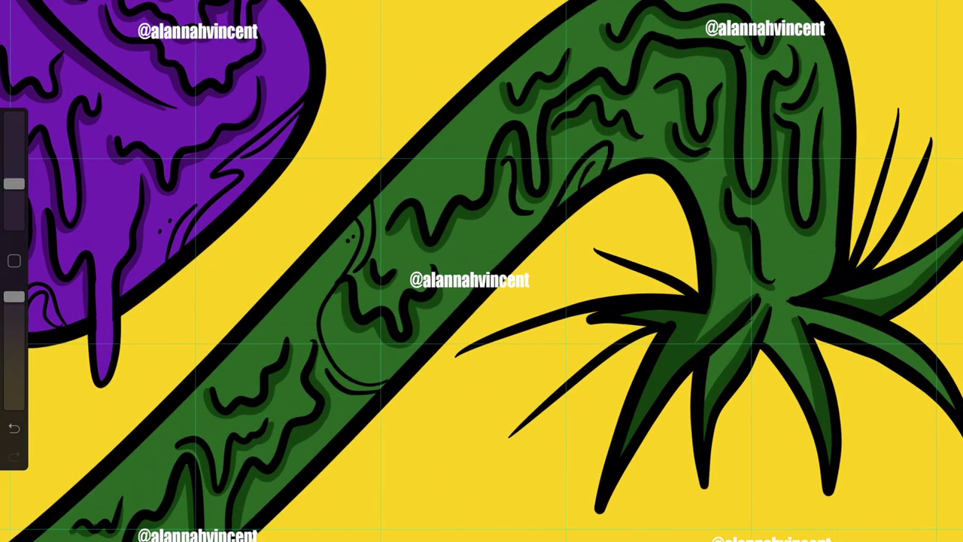
{"action": "scroll", "coordinate": [482, 271], "scroll_direction": "down", "scroll_amount": 5}
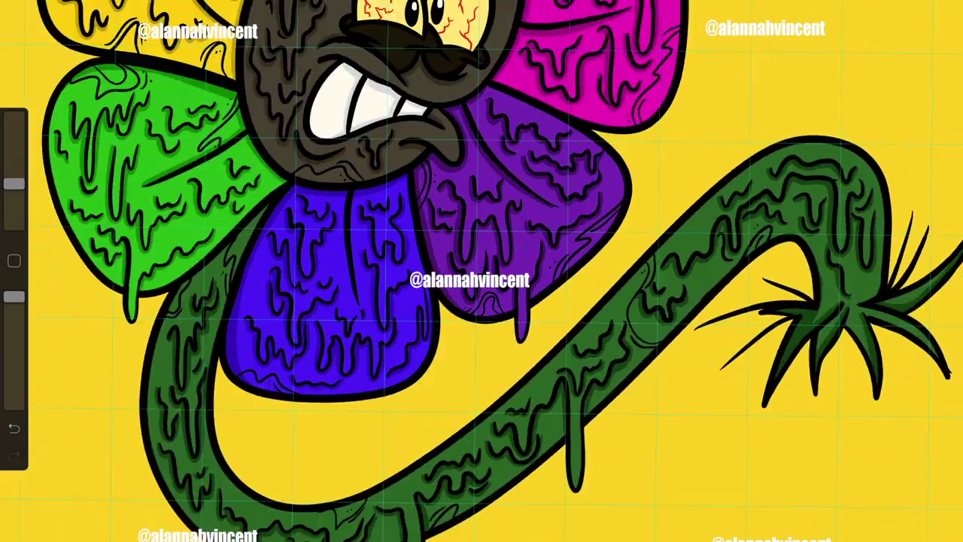
{"action": "scroll", "coordinate": [481, 271], "scroll_direction": "up", "scroll_amount": 5}
{"action": "scroll", "coordinate": [481, 270], "scroll_direction": "up", "scroll_amount": 5}
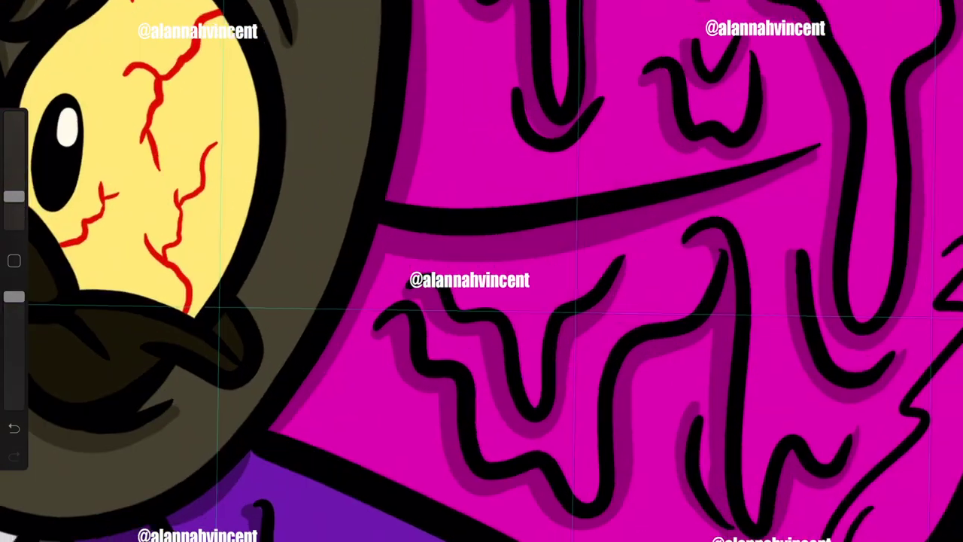
{"action": "left_click_drag", "start_coordinate": [432, 194], "coordinate": [575, 147]}
{"action": "mouse_move", "coordinate": [399, 177]}
{"action": "left_mouse_down"}
{"action": "mouse_move", "coordinate": [440, 129]}
{"action": "mouse_move", "coordinate": [516, 140]}
{"action": "left_mouse_up"}
{"action": "scroll", "coordinate": [481, 271], "scroll_direction": "down", "scroll_amount": 5}
{"action": "scroll", "coordinate": [482, 270], "scroll_direction": "down", "scroll_amount": 3}
{"action": "scroll", "coordinate": [481, 271], "scroll_direction": "down", "scroll_amount": 3}
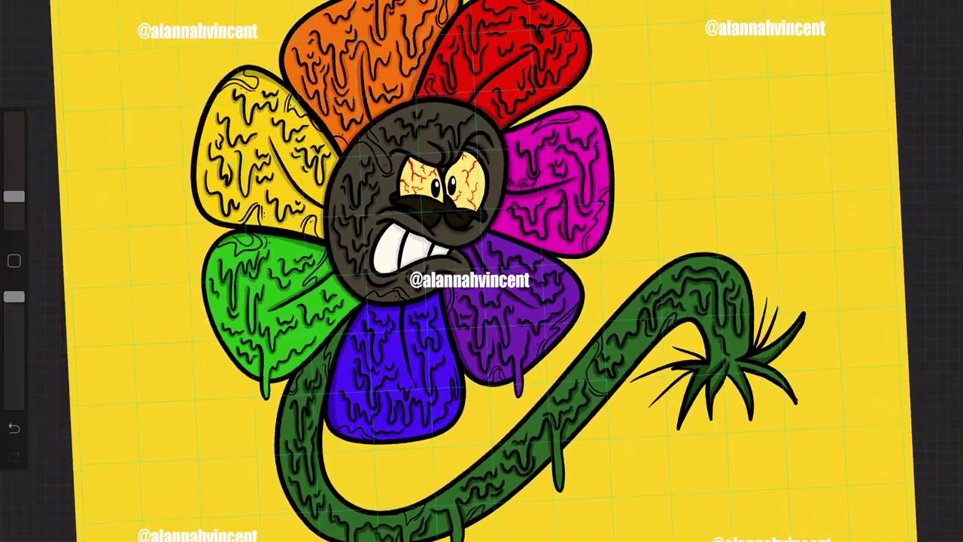
Turn on the five hidden background layers: Layer 8, Layer 7, both Layer 1 entries and Layer 2
{"action": "scroll", "coordinate": [481, 271], "scroll_direction": "up", "scroll_amount": 2}
{"action": "key", "text": "l"}
{"action": "left_click", "coordinate": [935, 311]}
{"action": "left_click", "coordinate": [935, 359]}
{"action": "left_click", "coordinate": [935, 408]}
{"action": "left_click", "coordinate": [935, 456]}
{"action": "left_click", "coordinate": [935, 504]}
{"action": "key", "text": "l"}
Scroll around to inspect the flower over the new background, briefly toggling the layer list
{"action": "scroll", "coordinate": [482, 271], "scroll_direction": "down", "scroll_amount": 3}
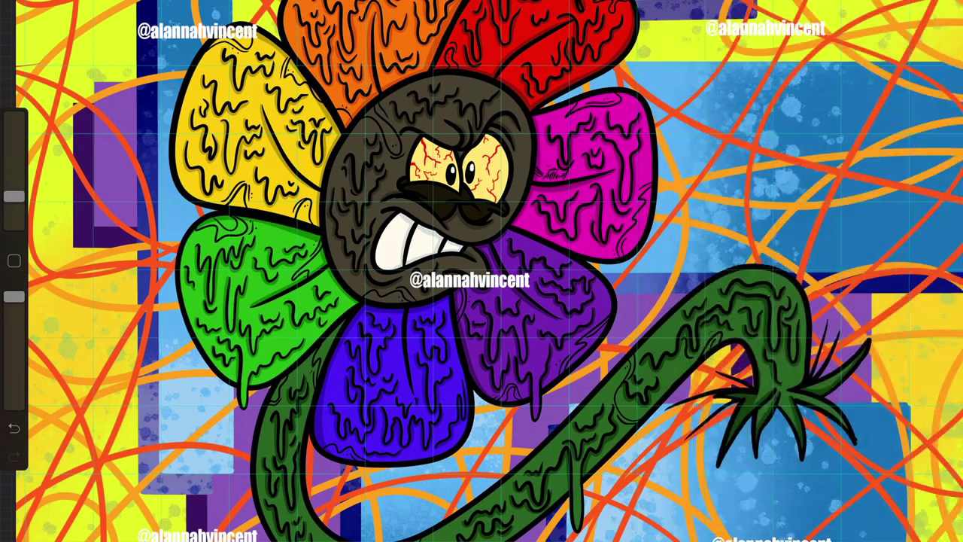
{"action": "scroll", "coordinate": [481, 271], "scroll_direction": "up", "scroll_amount": 2}
{"action": "scroll", "coordinate": [482, 270], "scroll_direction": "up", "scroll_amount": 3}
{"action": "key", "text": "c"}
{"action": "key", "text": "l"}
{"action": "scroll", "coordinate": [482, 271], "scroll_direction": "up", "scroll_amount": 3}
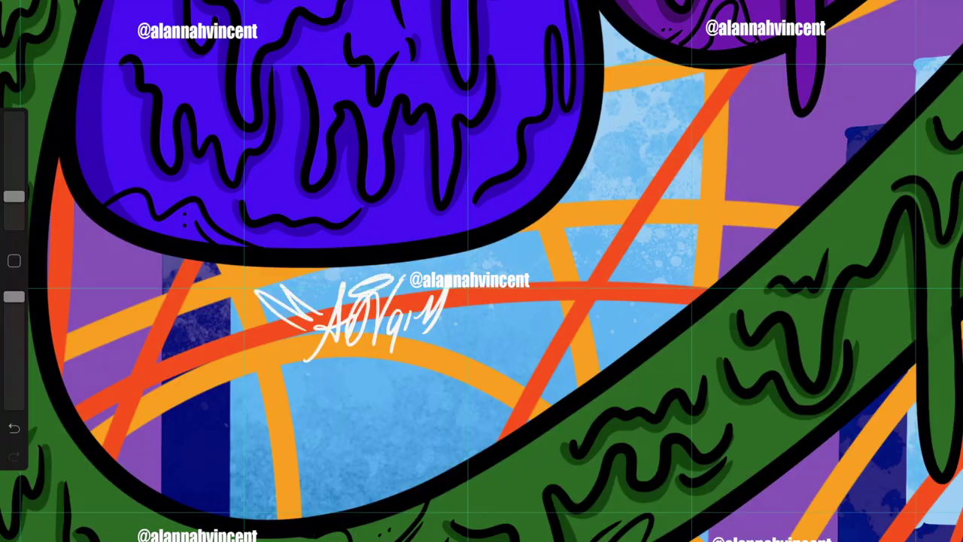
{"action": "scroll", "coordinate": [482, 271], "scroll_direction": "down", "scroll_amount": 5}
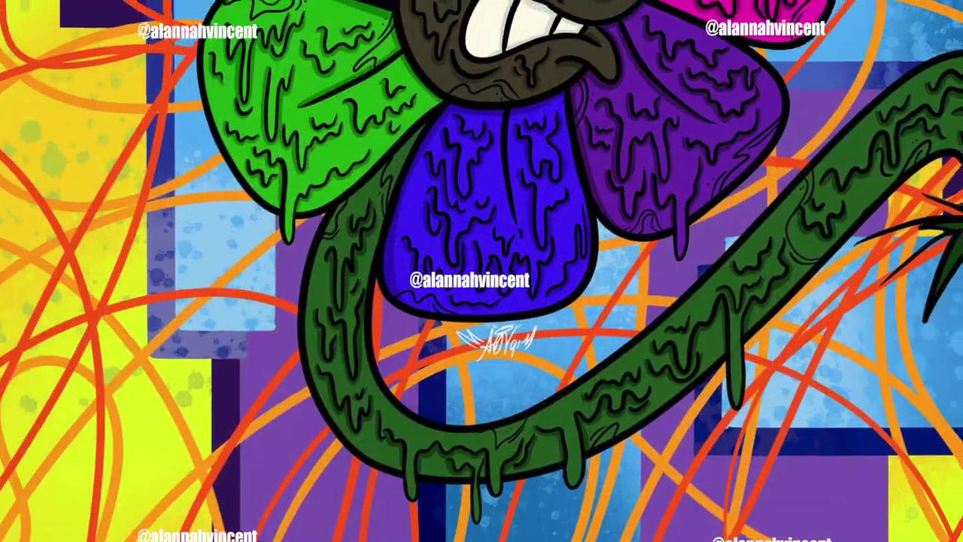